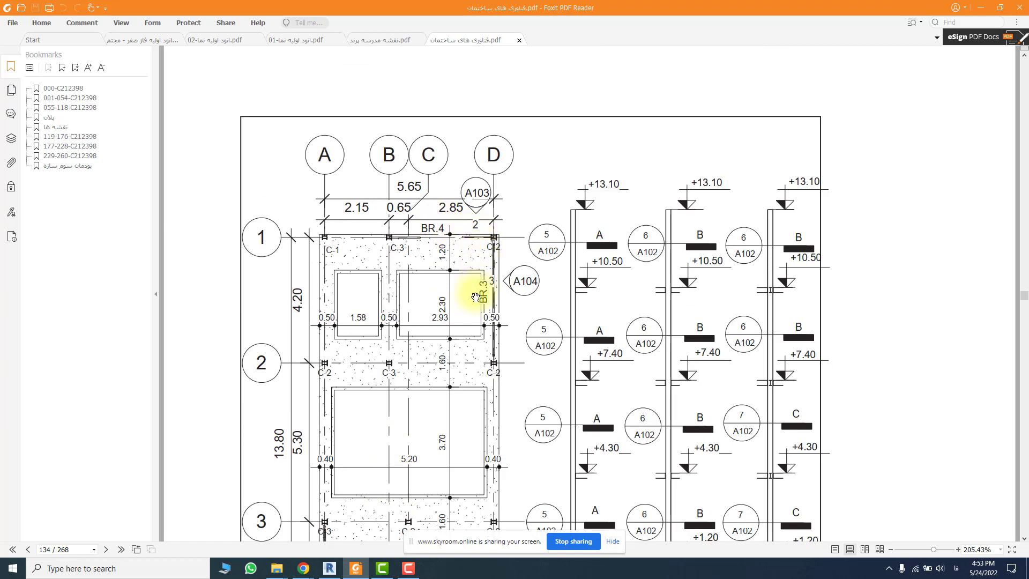
Examine the foundation and column plan, the beam plan and the BR-1 to BR-4 elevations for brace locations and profiles
scroll(475, 297, "down", 15)
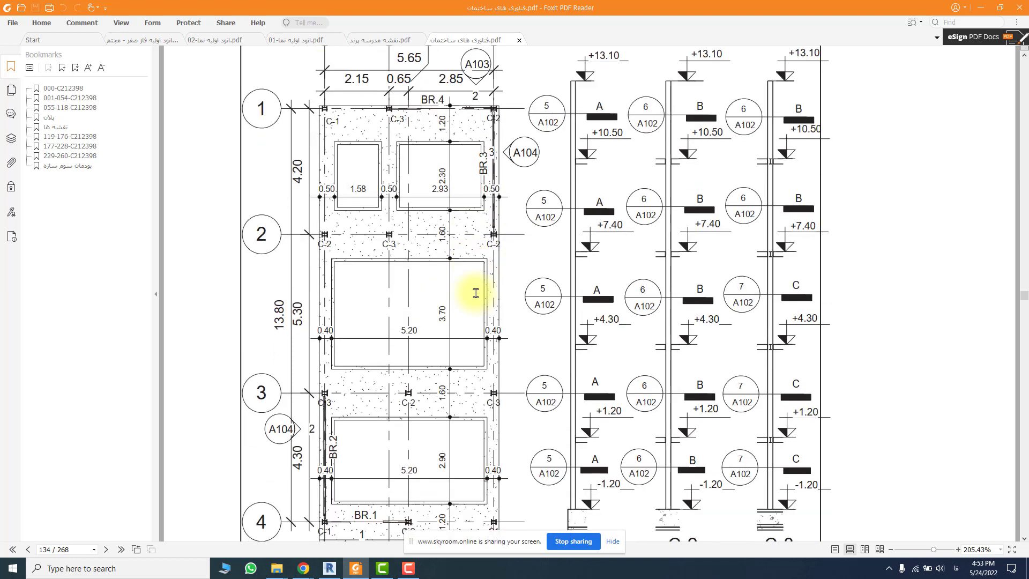
scroll(475, 297, "down", 15)
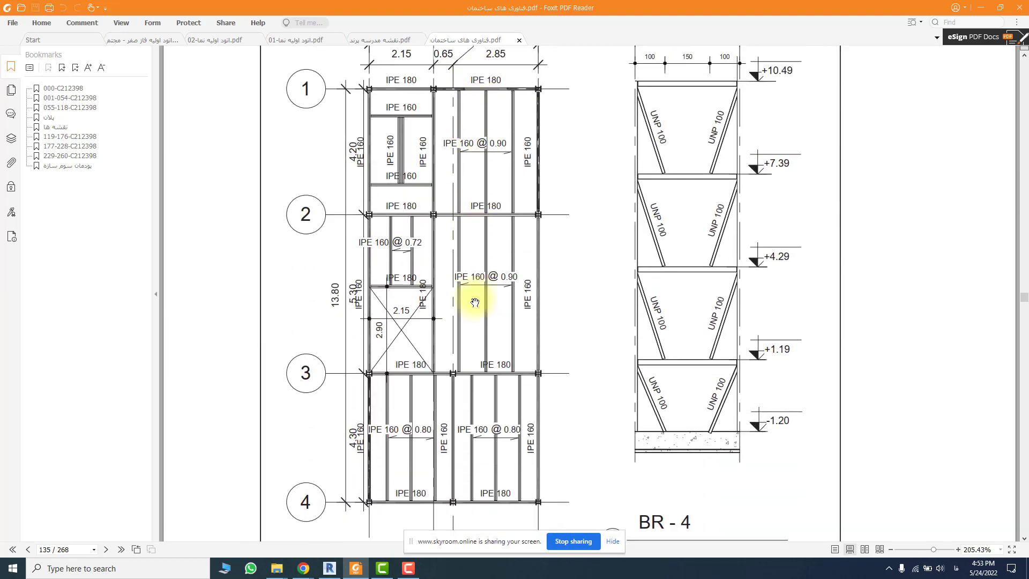
scroll(475, 301, "down", 3)
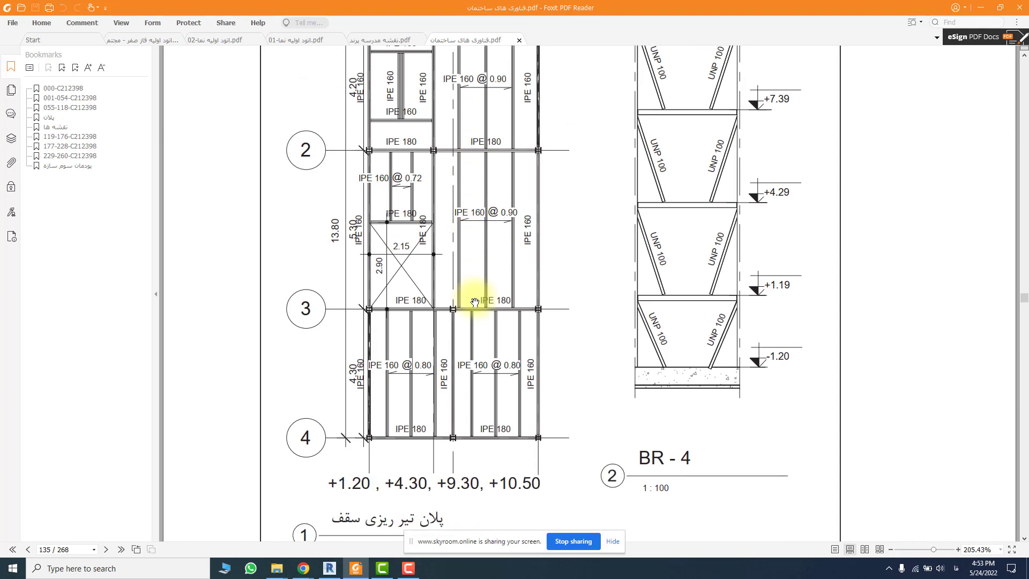
scroll(475, 302, "down", 15)
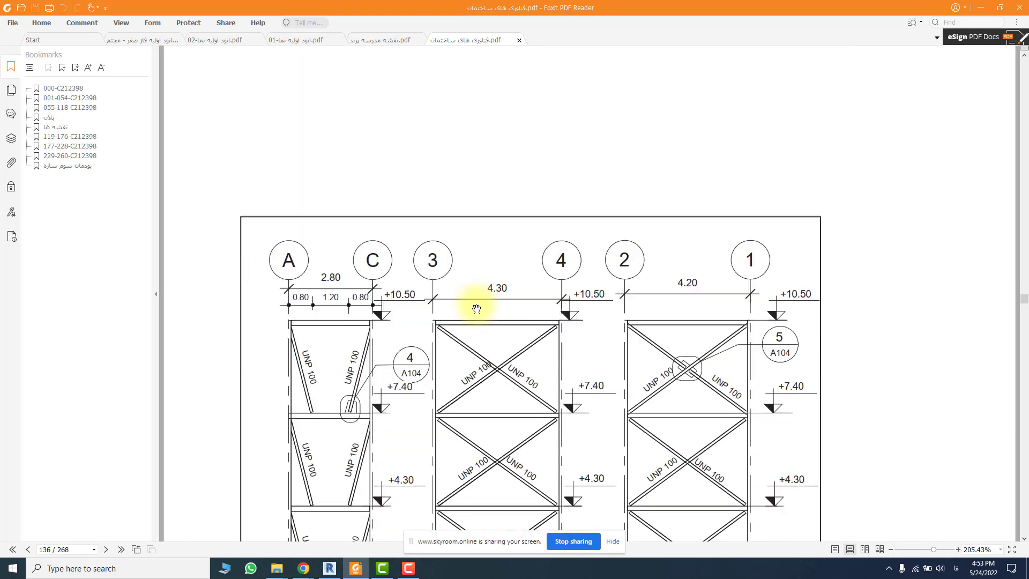
scroll(477, 308, "down", 10)
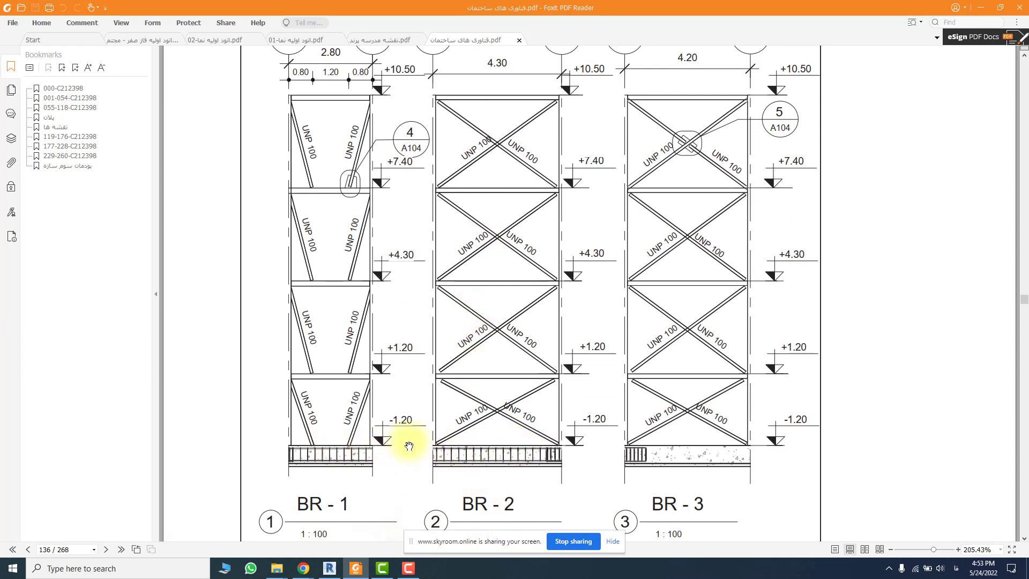
scroll(472, 435, "down", 3)
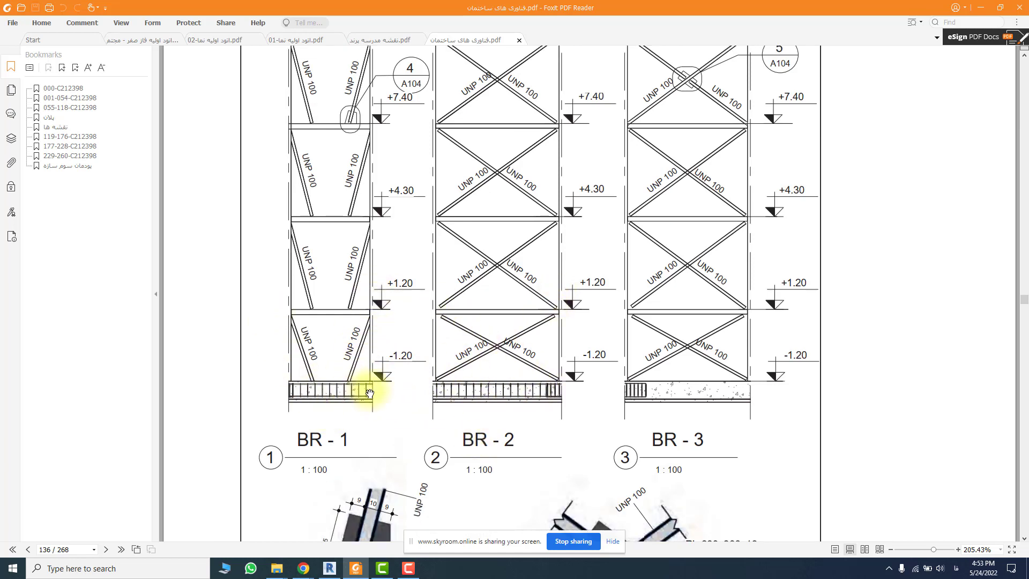
scroll(370, 393, "up", 1)
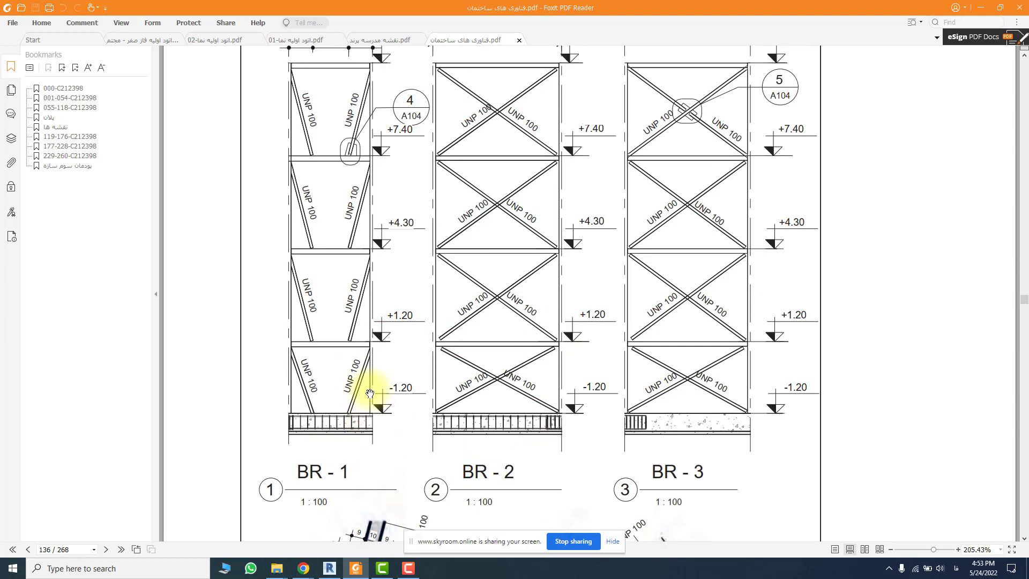
scroll(369, 394, "up", 14)
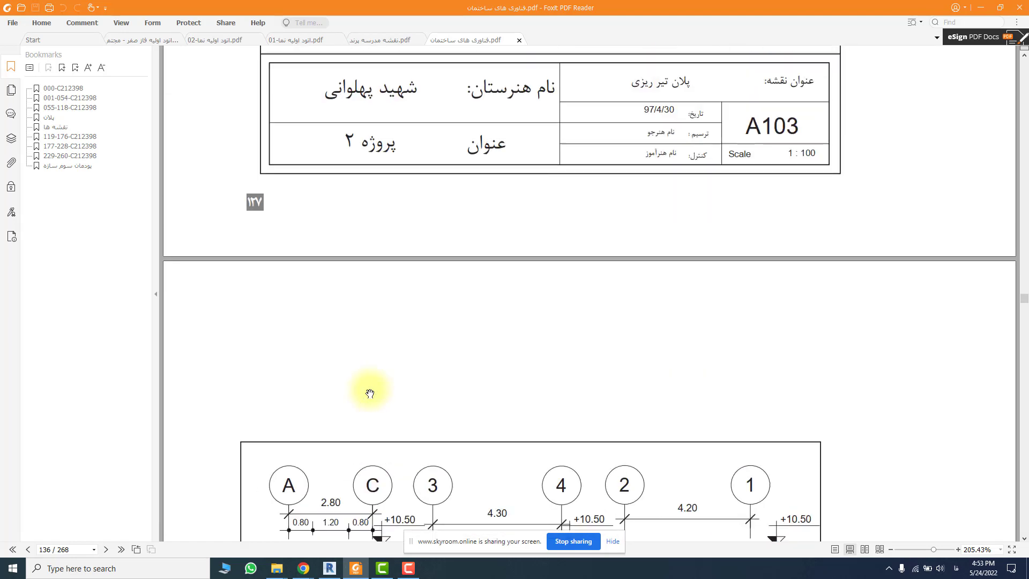
scroll(370, 394, "up", 14)
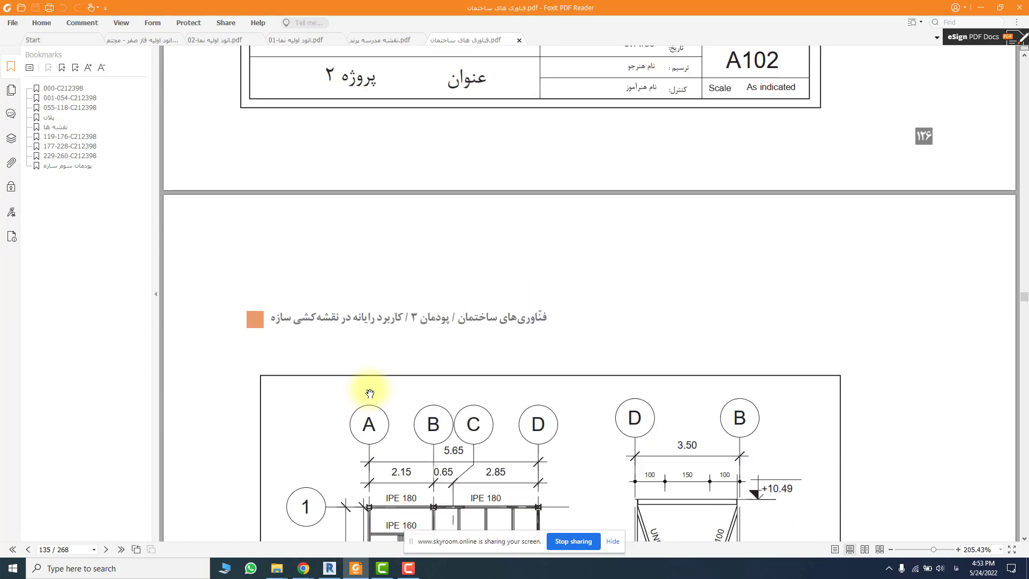
scroll(370, 394, "up", 8)
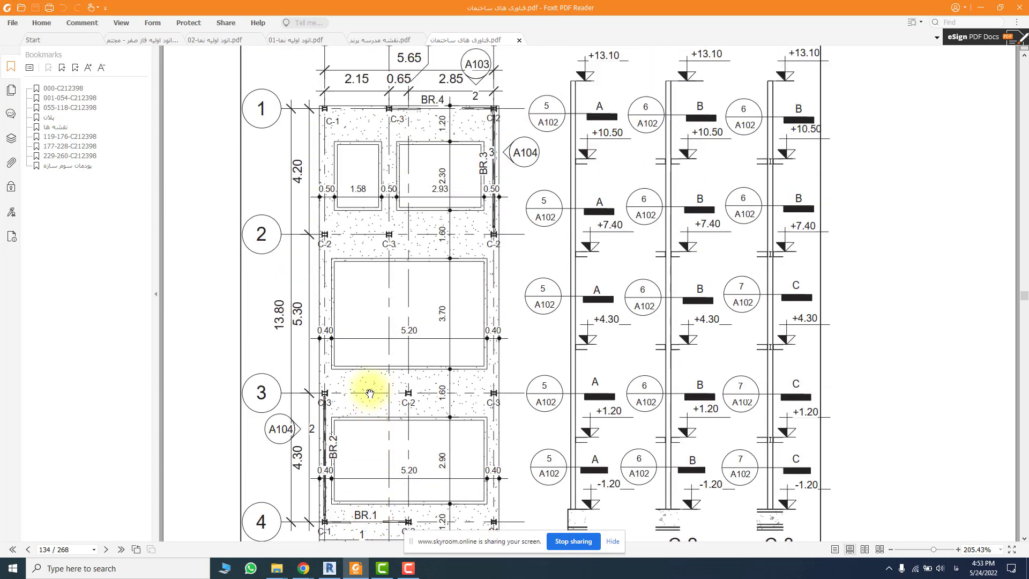
scroll(387, 384, "down", 1)
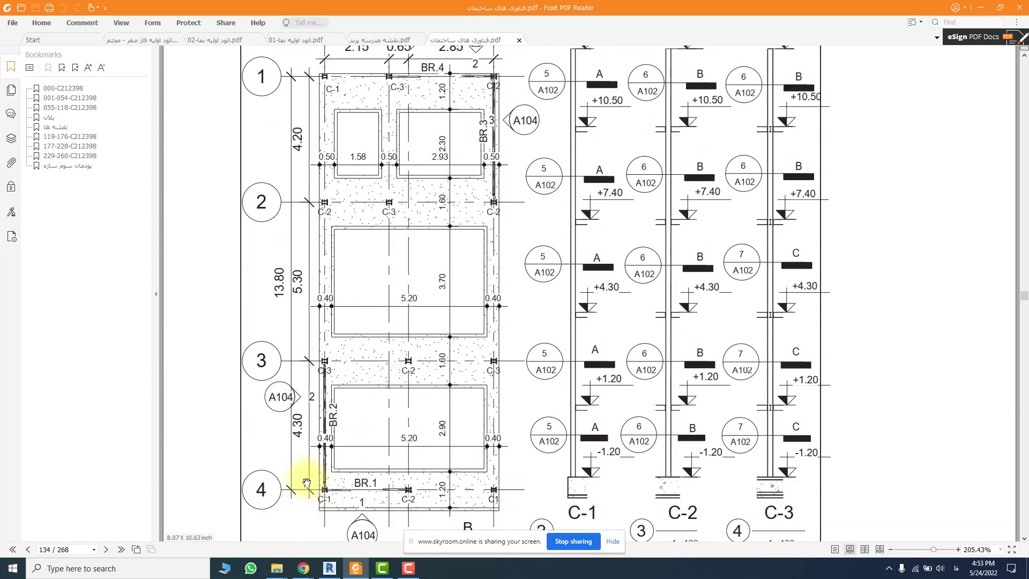
scroll(376, 485, "down", 1)
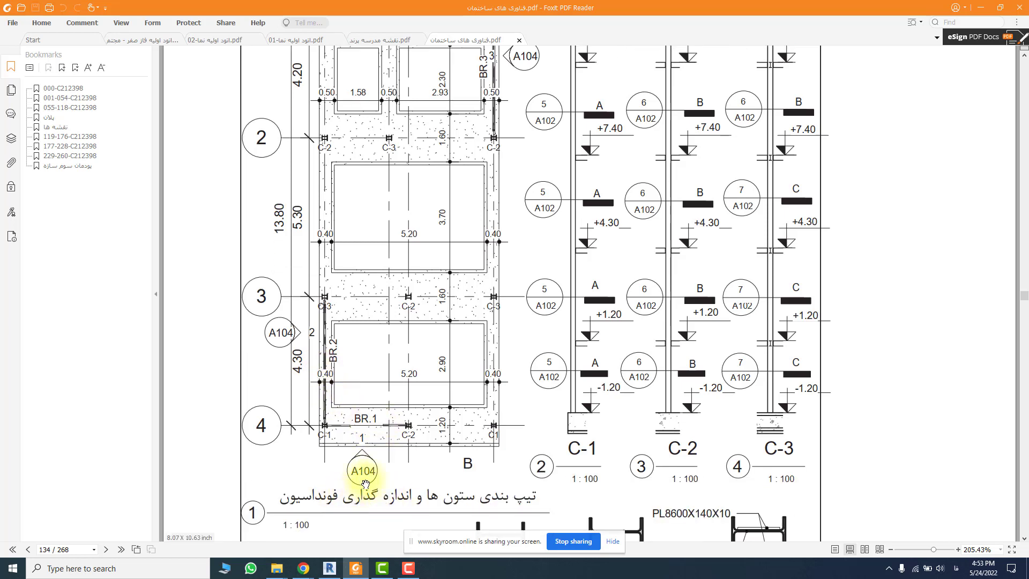
Switch to Revit and close the Detail 5, South and Level 2 views beside the Level 1 plan
left_click(983, 10)
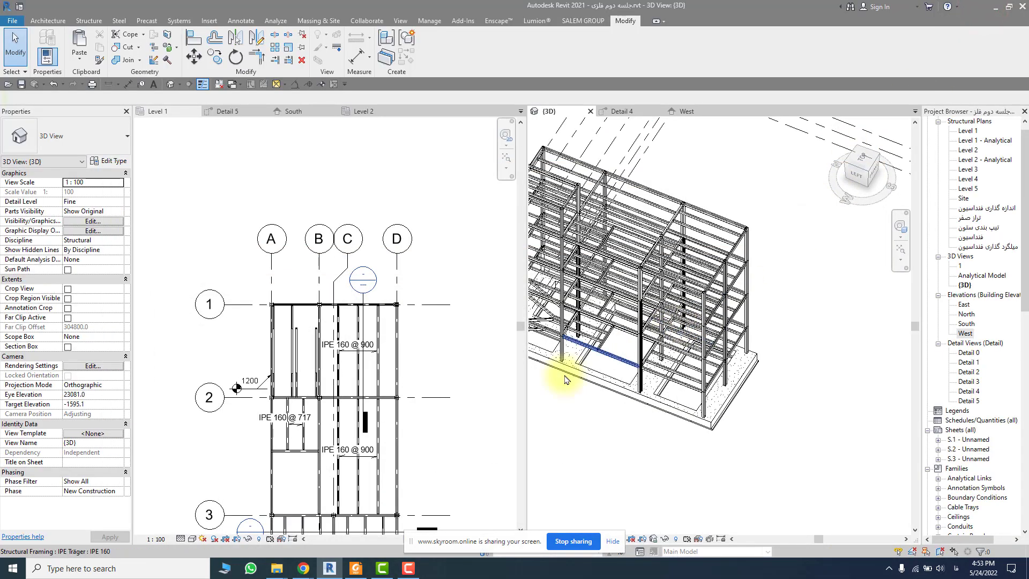
left_click(251, 534)
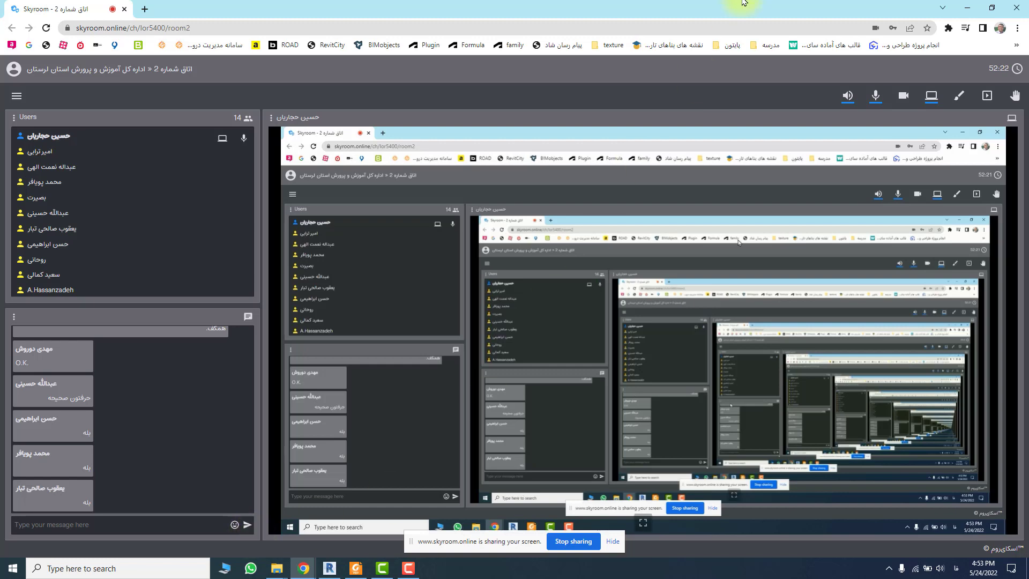
left_click(965, 8)
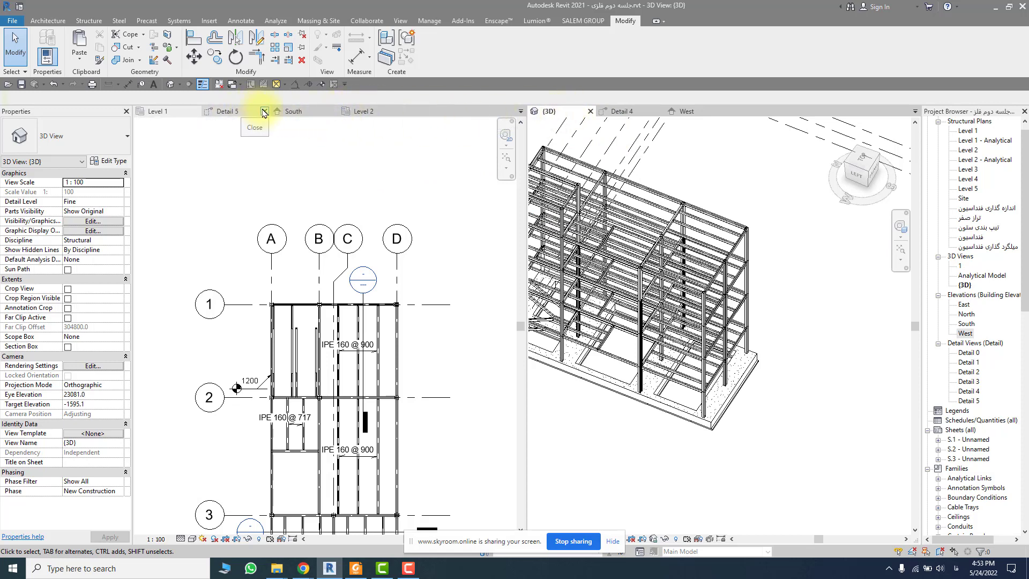
left_click(264, 112)
left_click(263, 112)
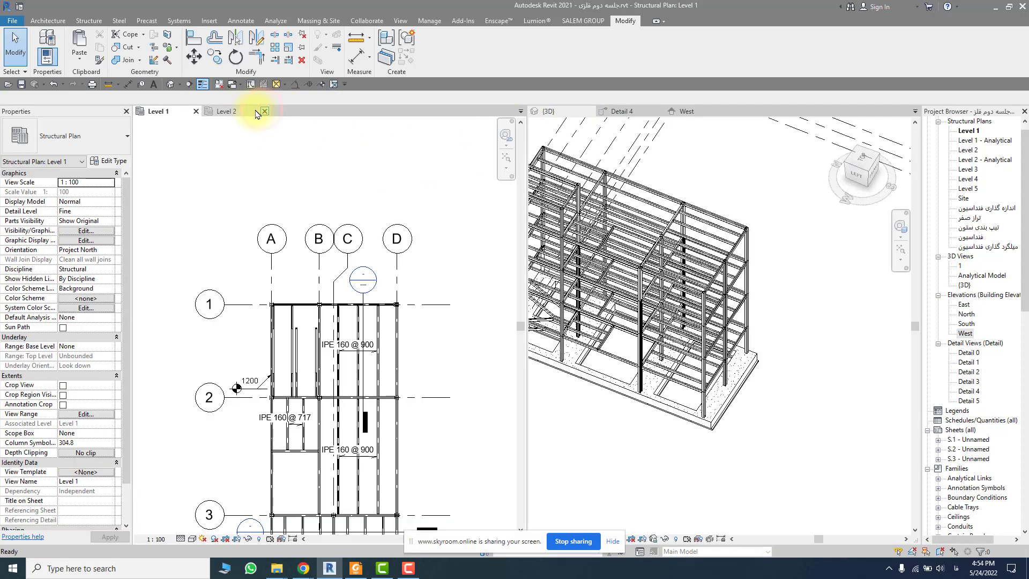
left_click(265, 112)
Start a brace in the Level 1 structural plan, check its profile in the Foxit PDF drawing, and choose the U-Profile UPN100 type in Revit
scroll(407, 309, "down", 2)
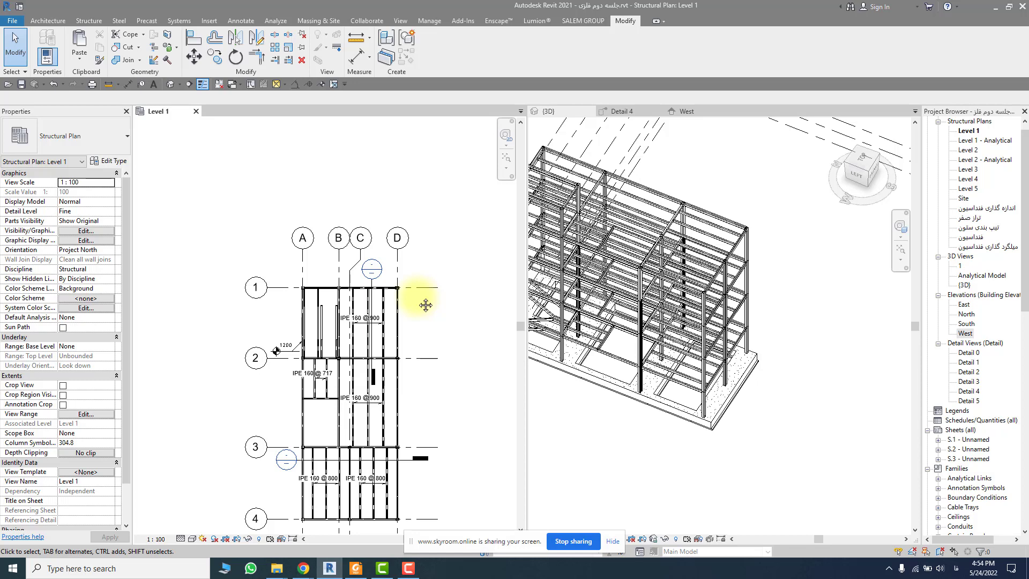
scroll(630, 399, "down", 1)
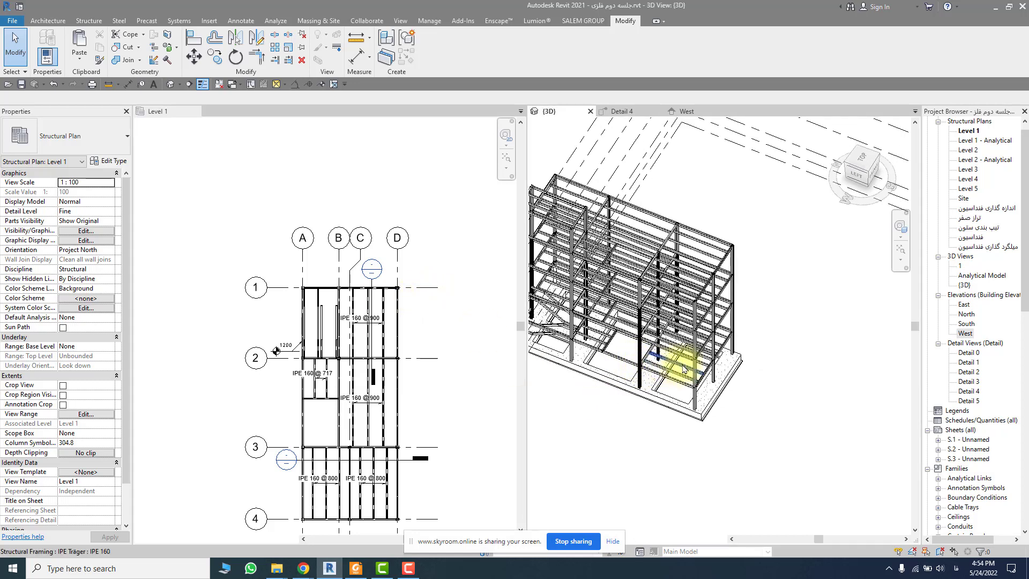
scroll(674, 370, "up", 5)
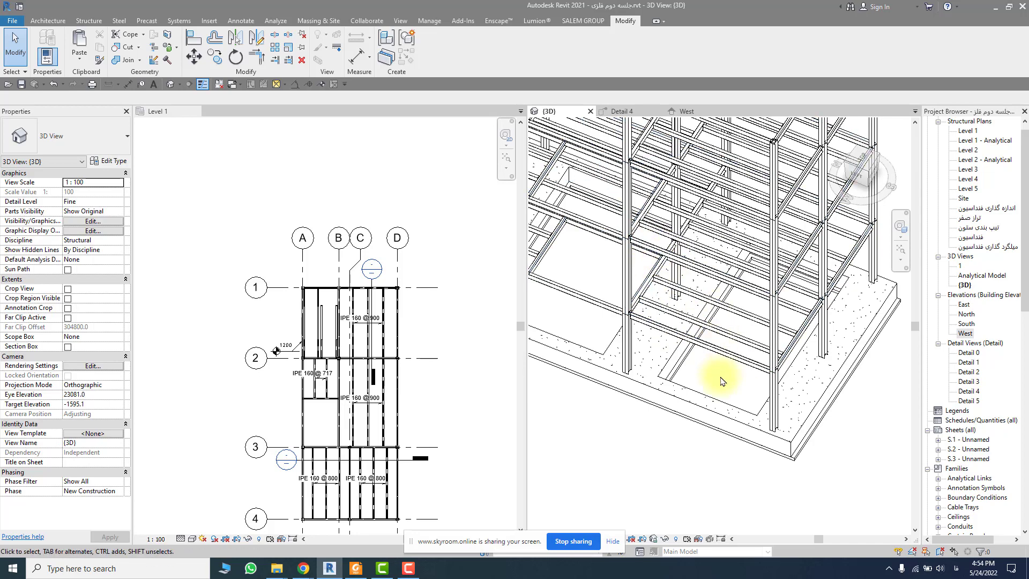
middle_click_drag(719, 385, 704, 308, "shift")
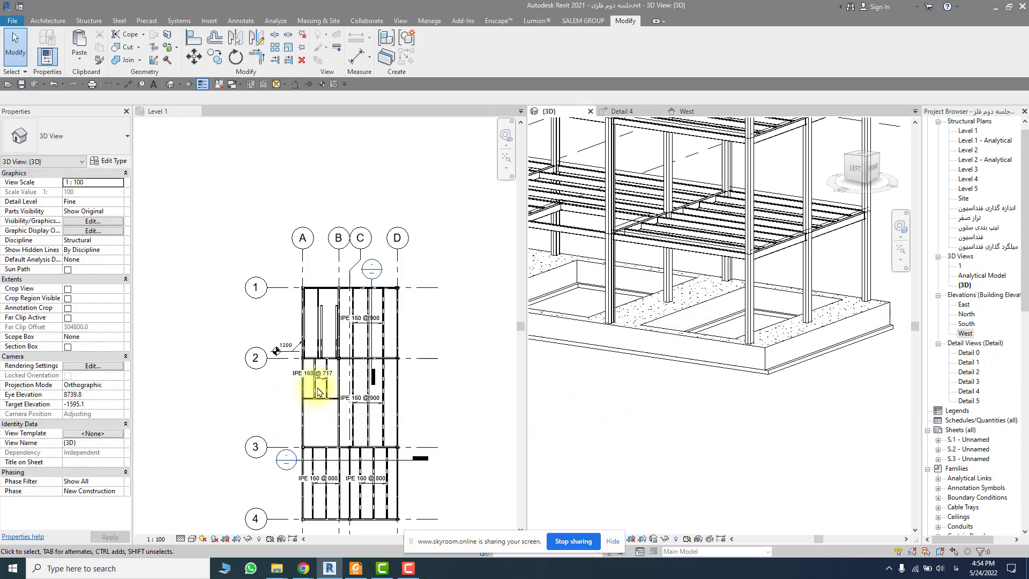
left_click(255, 407)
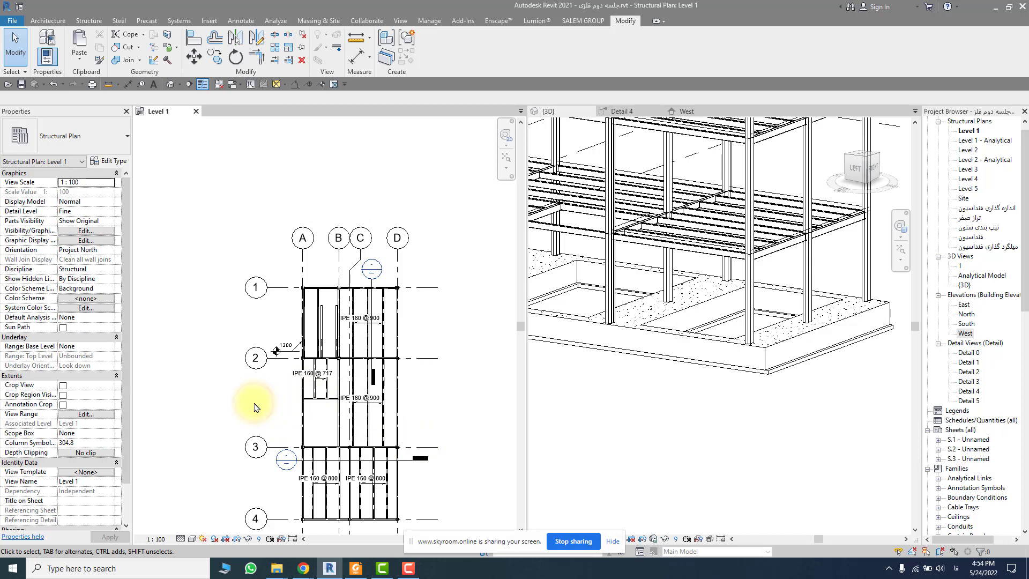
left_click(89, 22)
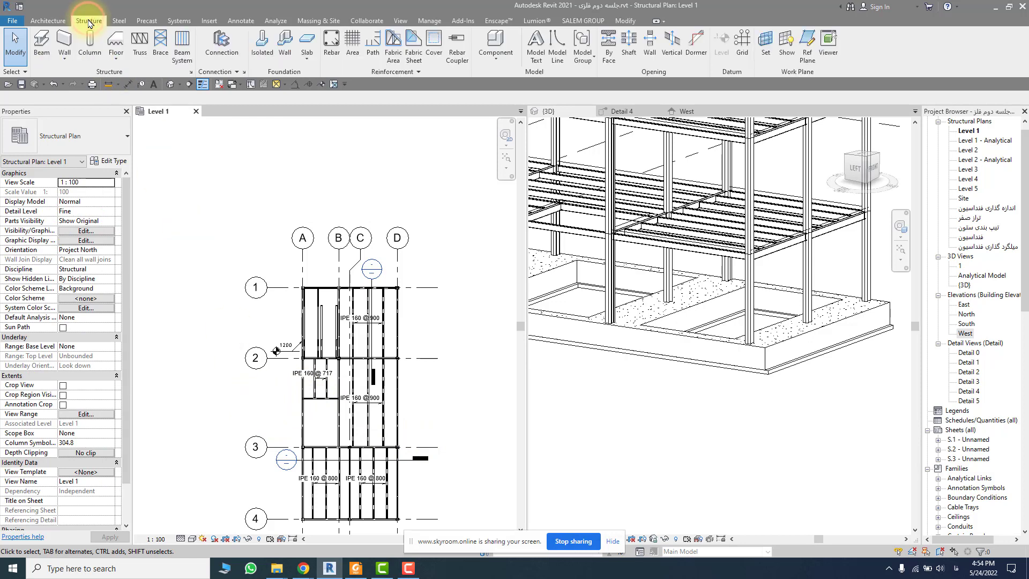
left_click(156, 51)
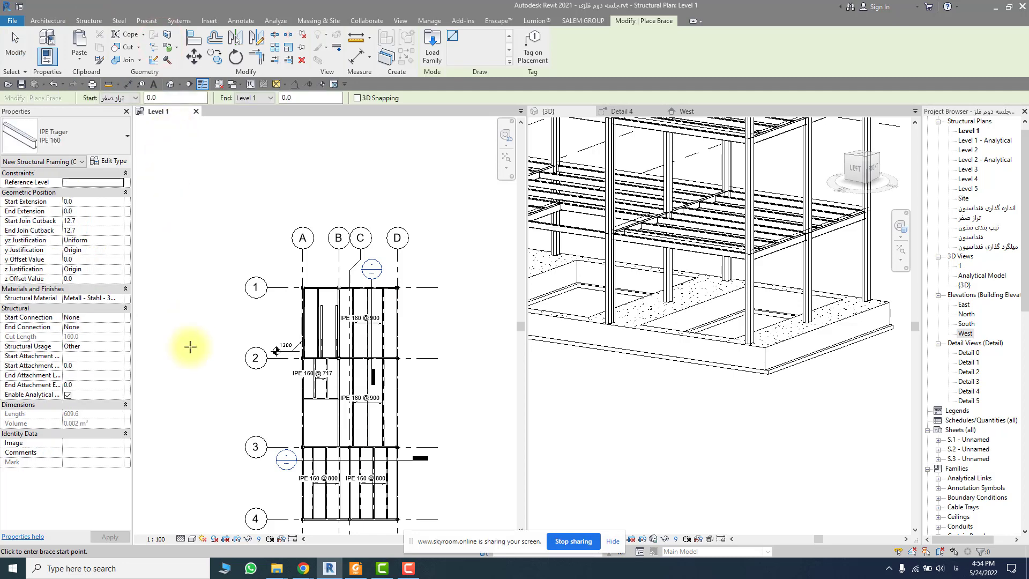
mouse_move(335, 574)
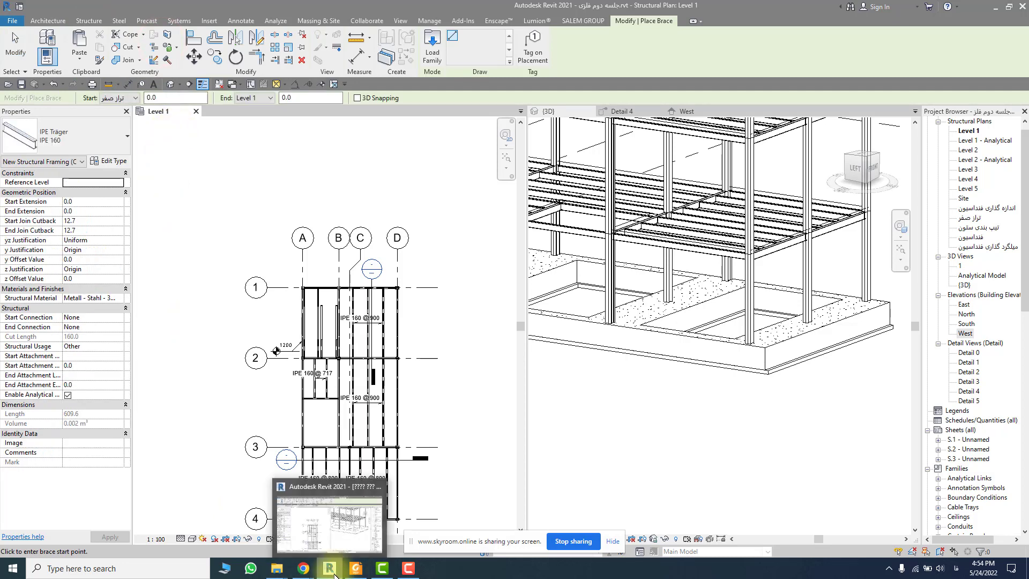
left_click(356, 569)
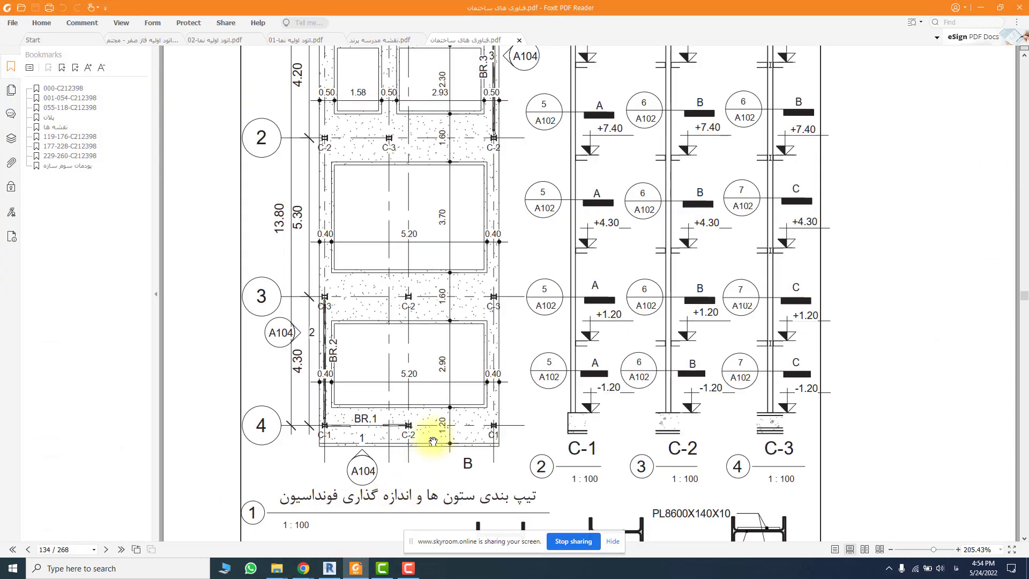
scroll(434, 437, "down", 12)
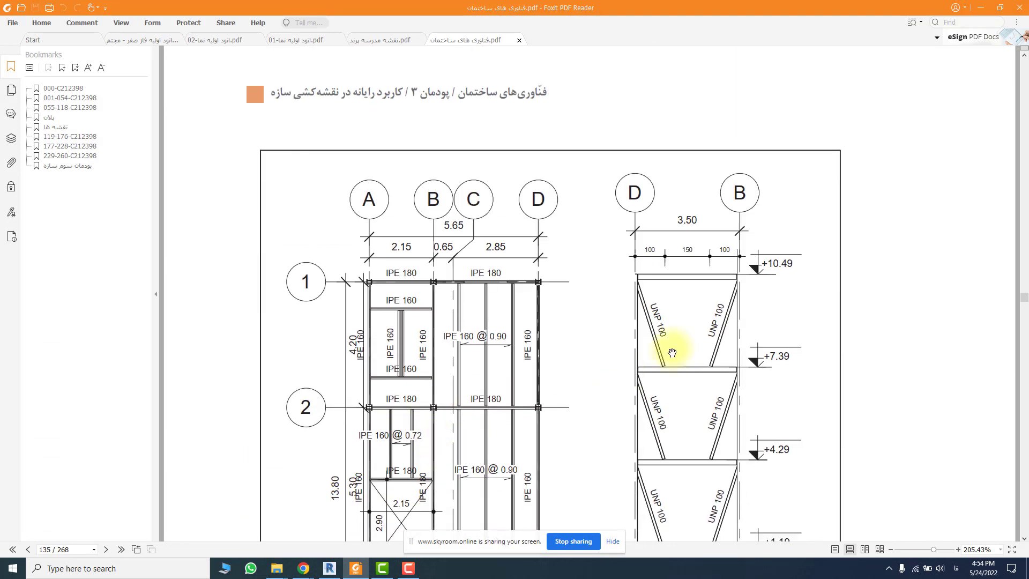
left_click(985, 6)
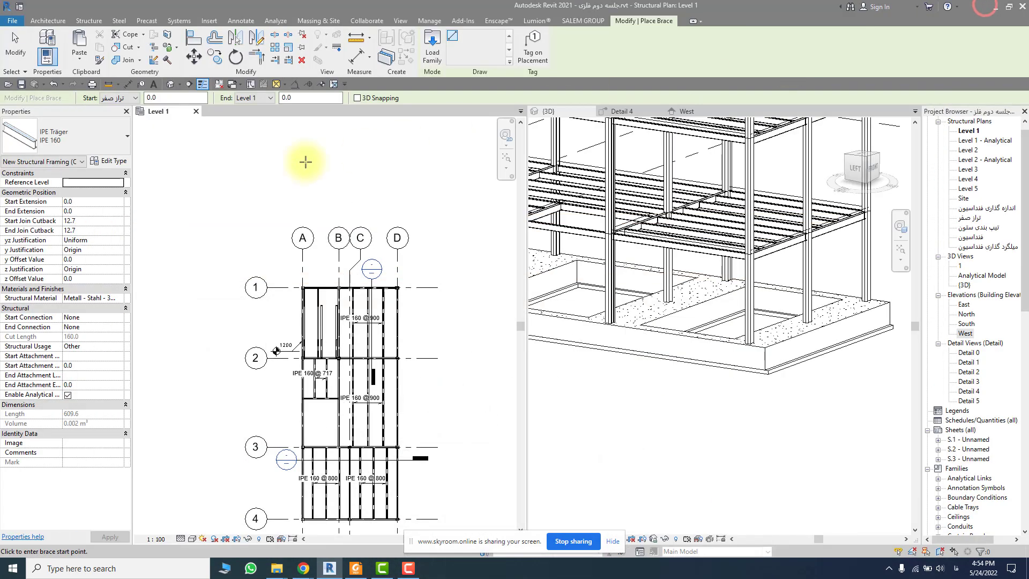
left_click(70, 138)
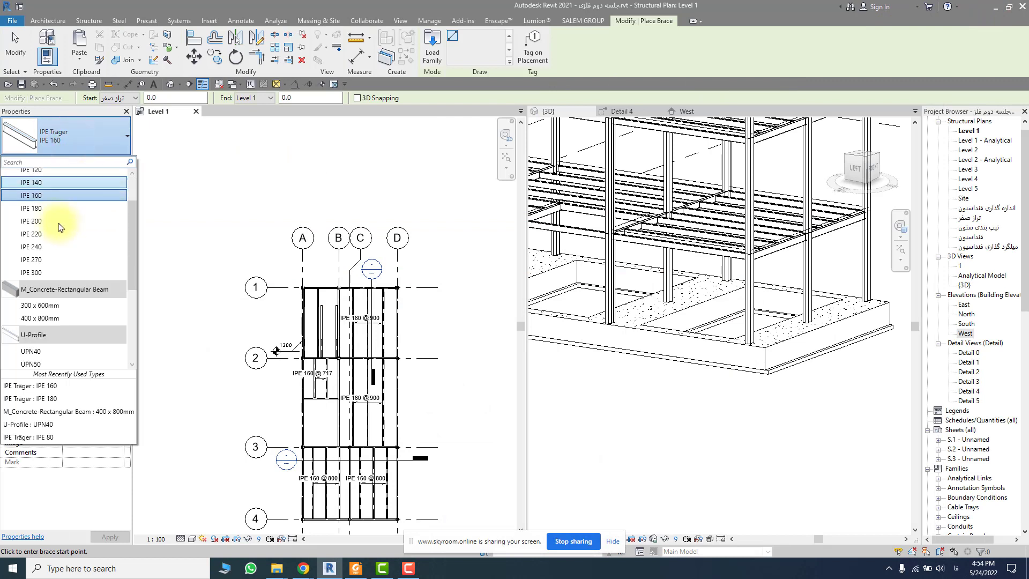
scroll(59, 227, "down", 4)
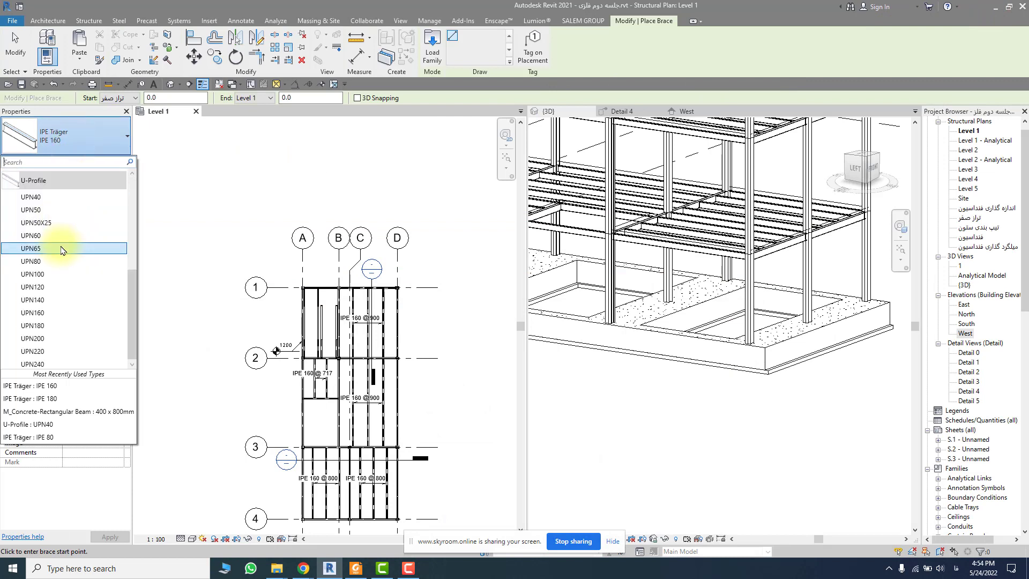
left_click(59, 276)
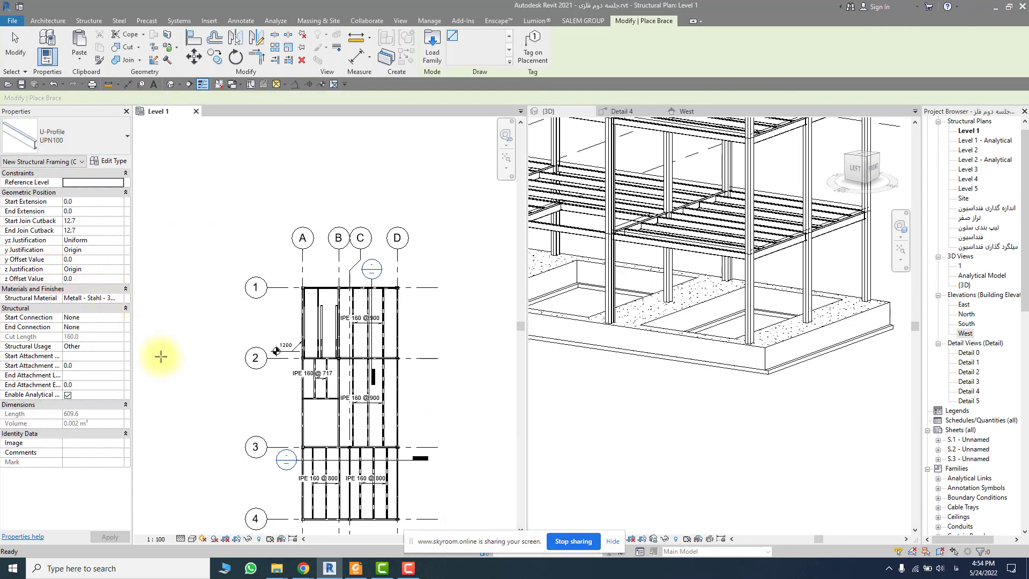
Draw a UPN100 brace along grid A from the column at grid 3 to the one at grid 4, from تراز صفر to Level 1
scroll(296, 448, "up", 5)
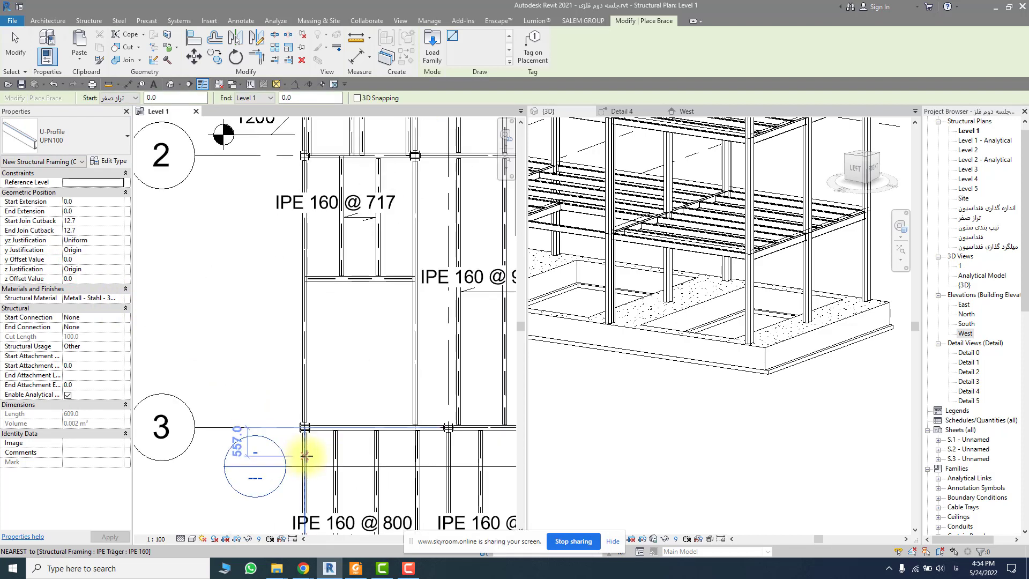
middle_click_drag(322, 389, 316, 322)
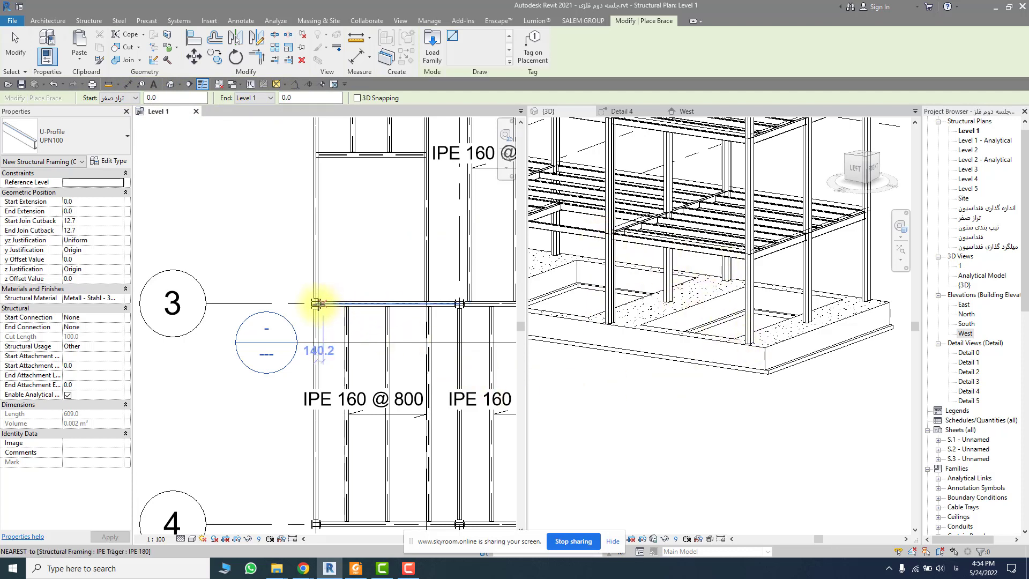
scroll(316, 303, "up", 2)
left_click(317, 304)
scroll(319, 301, "down", 2)
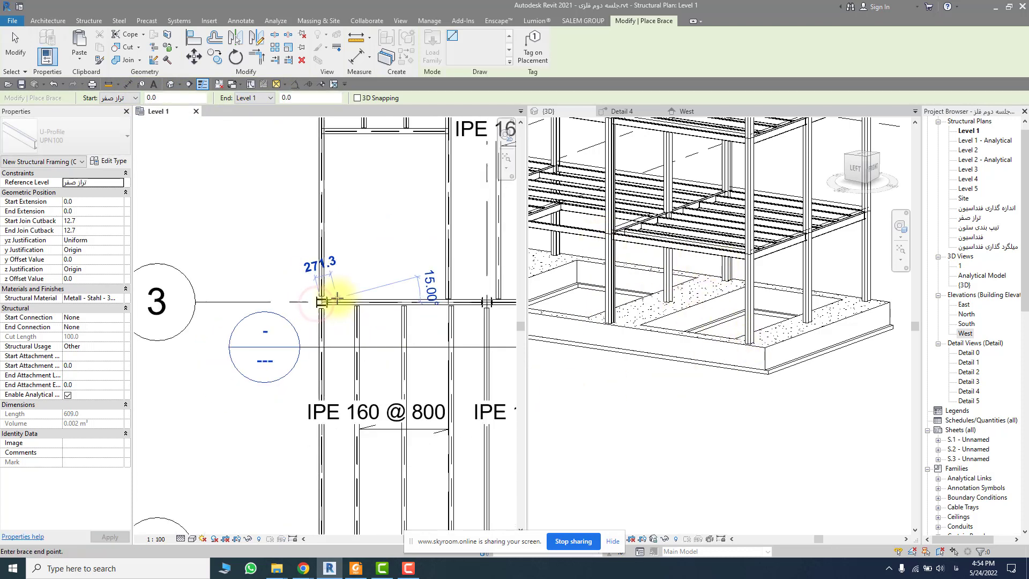
scroll(333, 299, "down", 1)
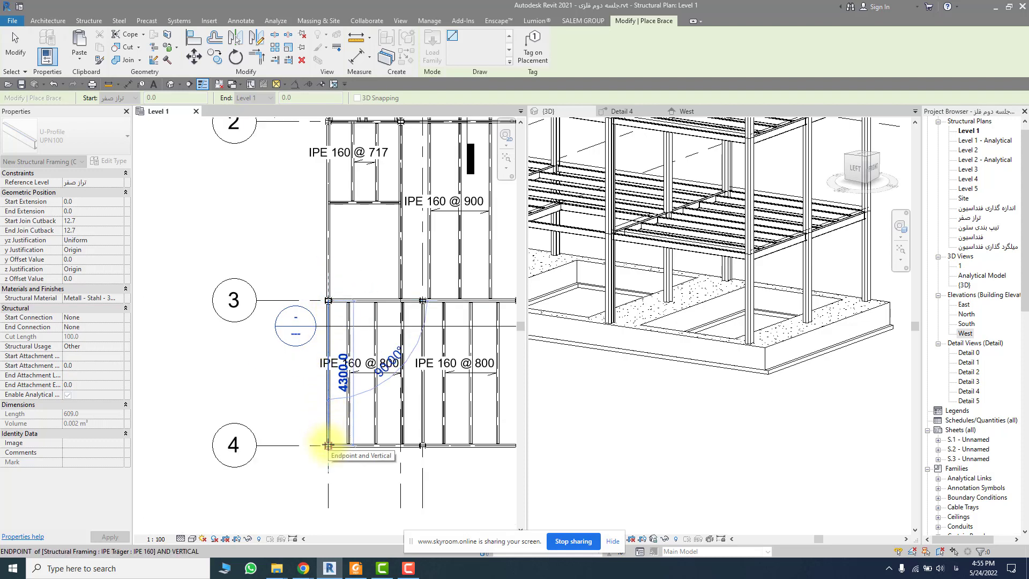
left_click(328, 445)
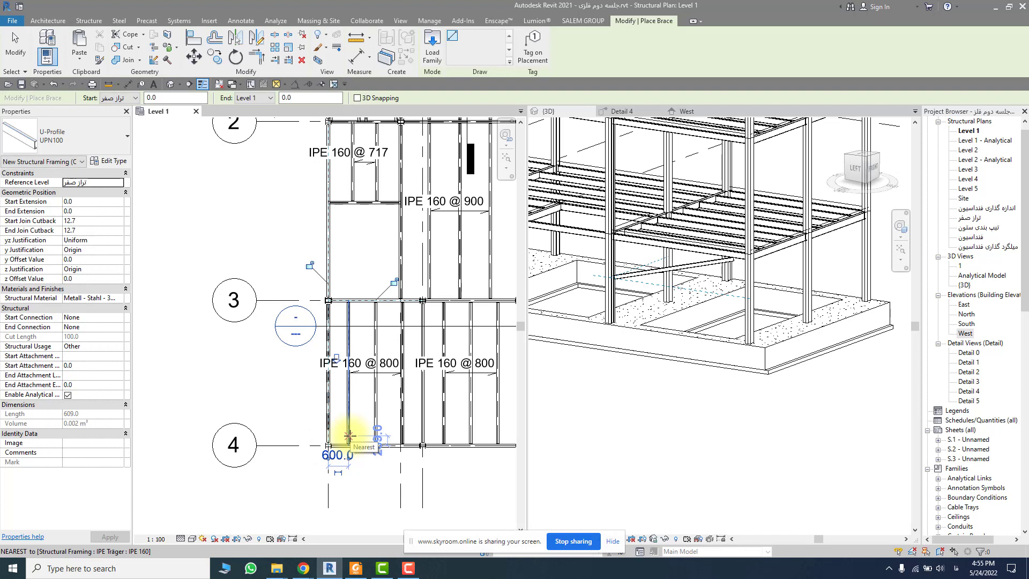
Discard the last brace and draw two crossing UPN100 braces on grid A between grids 3 and 4, from فنداسیون to Level 1
key("Escape")
key("Escape")
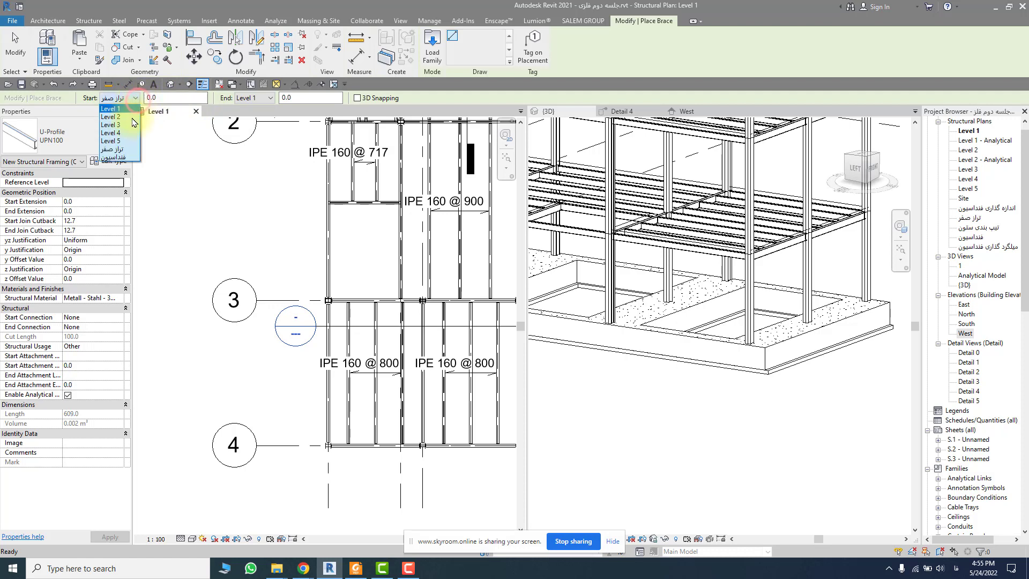
left_click(129, 153)
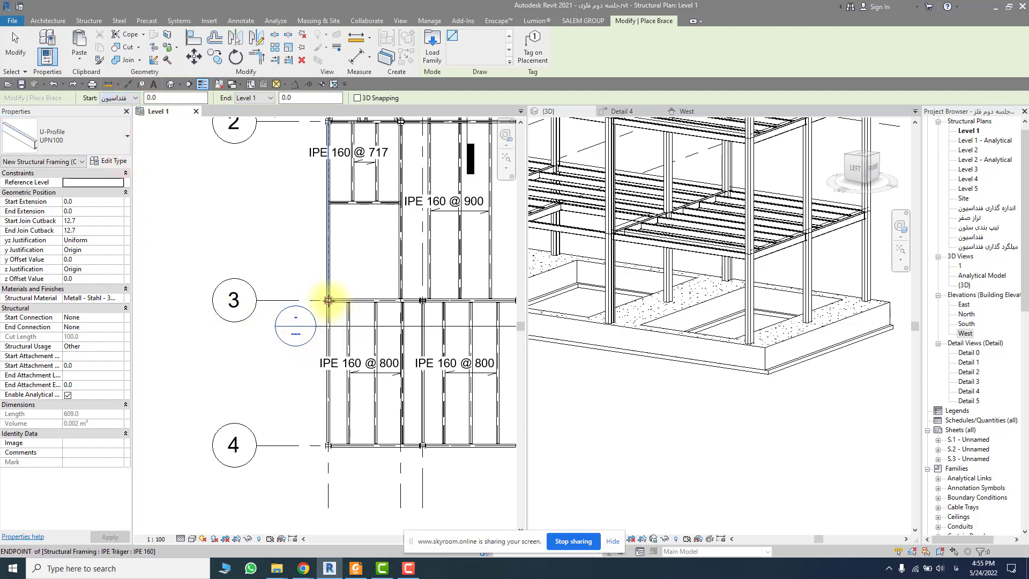
left_click(329, 300)
left_click(329, 444)
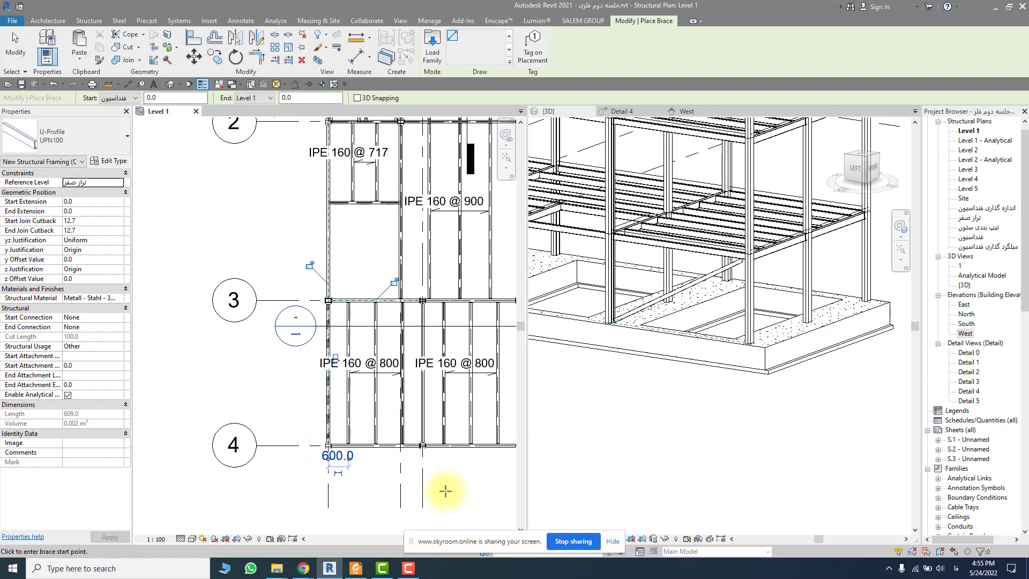
left_click(328, 445)
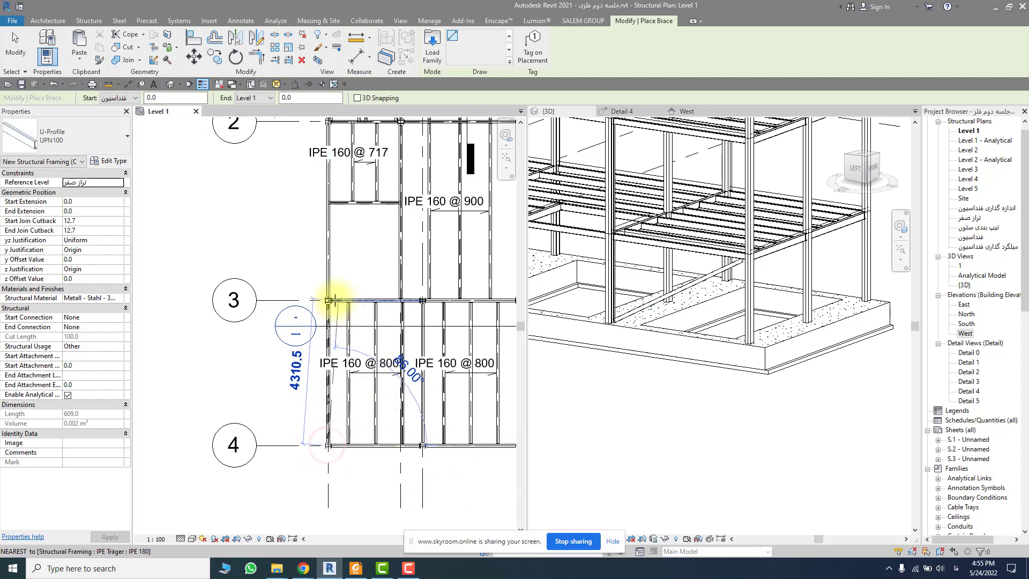
left_click(328, 300)
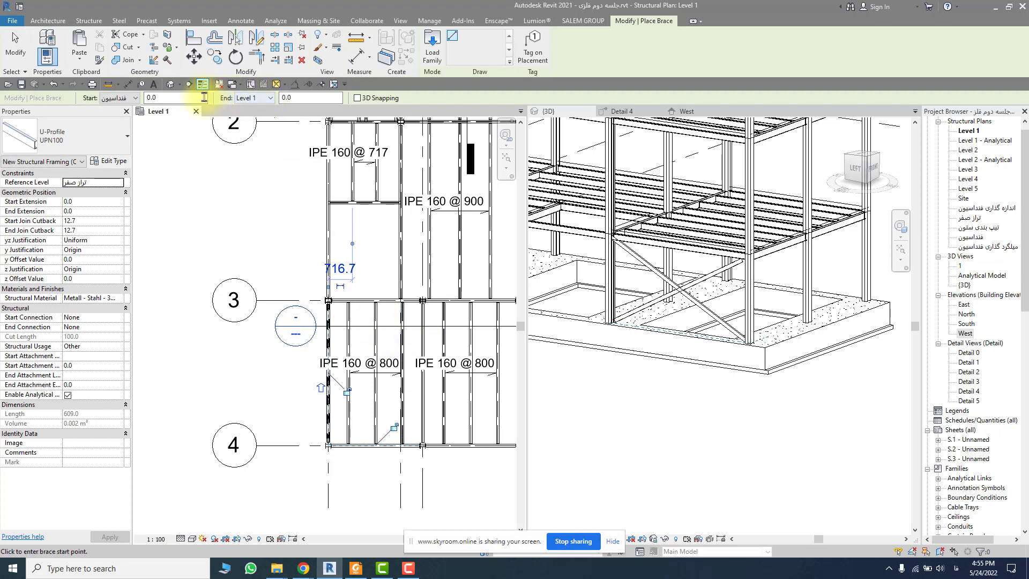
Draw two crossing UPN100 braces on grid A between grids 3 and 4, from Level 1 to Level 2, and check them in 3D
left_click(135, 99)
left_click(129, 110)
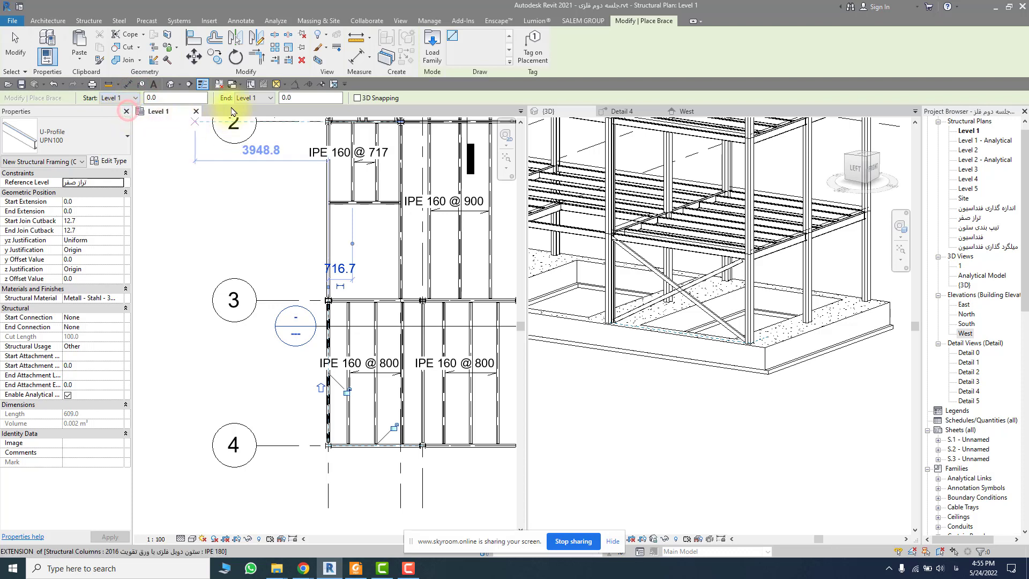
left_click(270, 100)
left_click(262, 118)
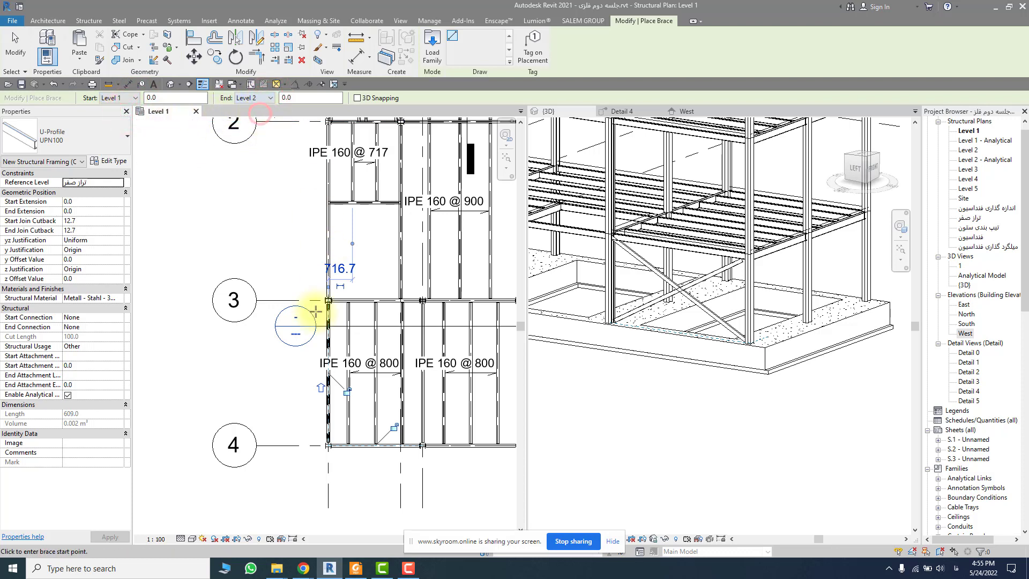
left_click(328, 300)
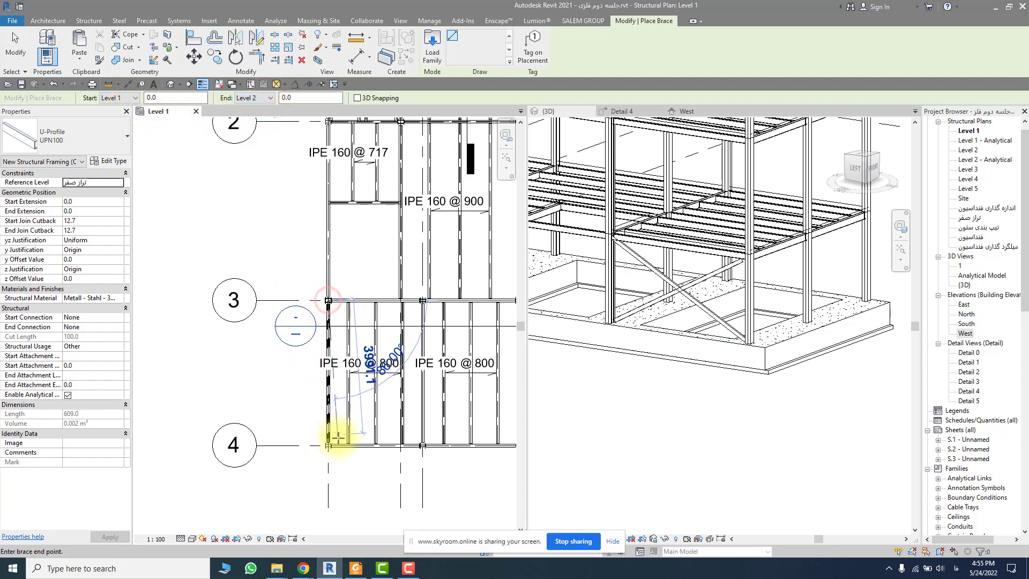
left_click(328, 445)
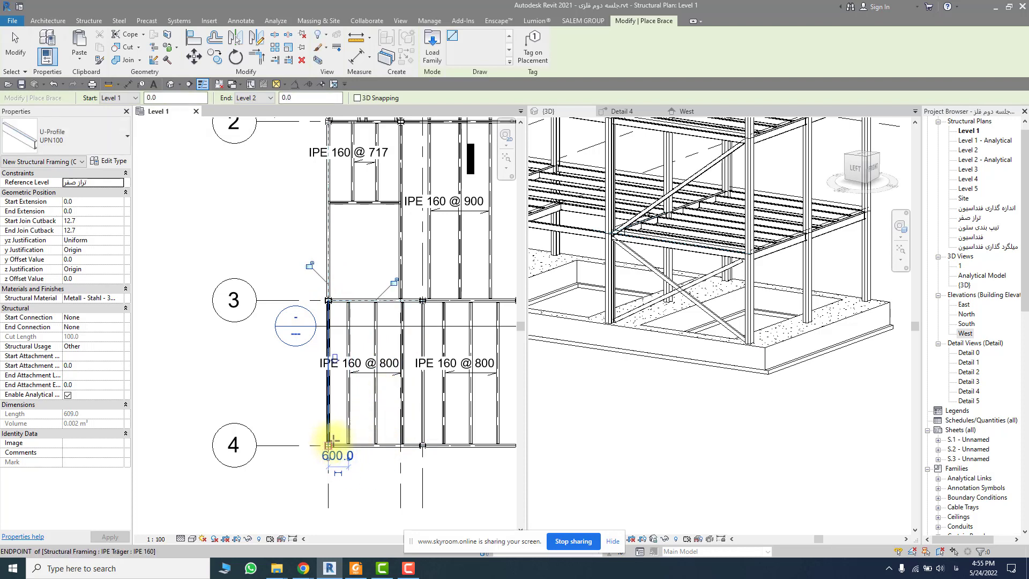
left_click(328, 445)
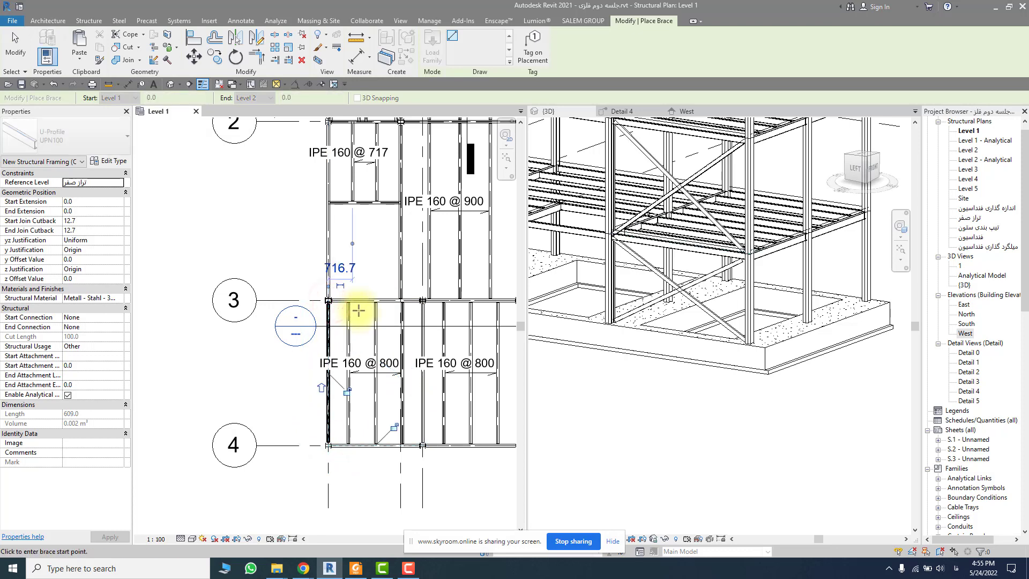
scroll(359, 310, "down", 2)
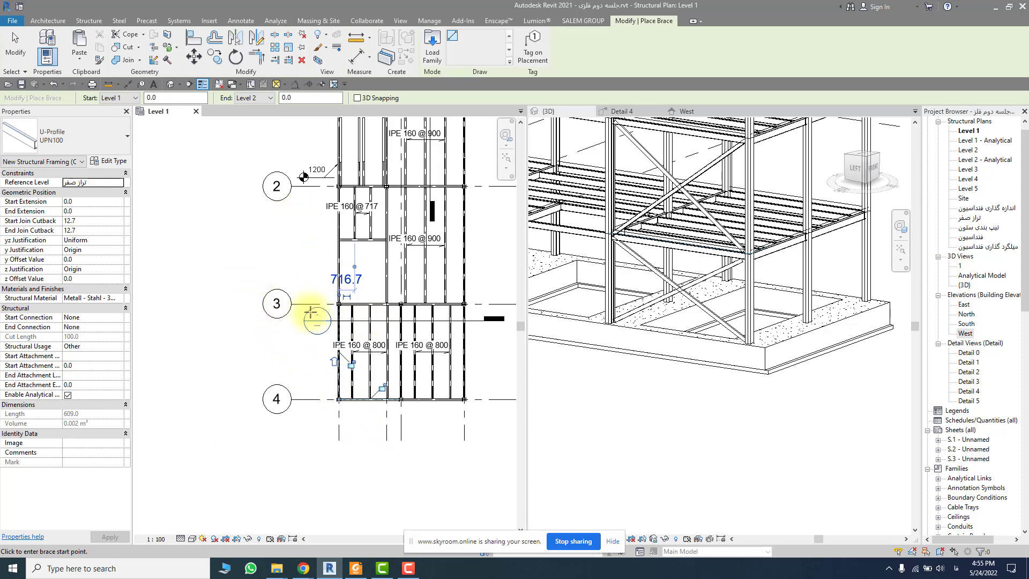
scroll(666, 288, "down", 3)
left_click(664, 182)
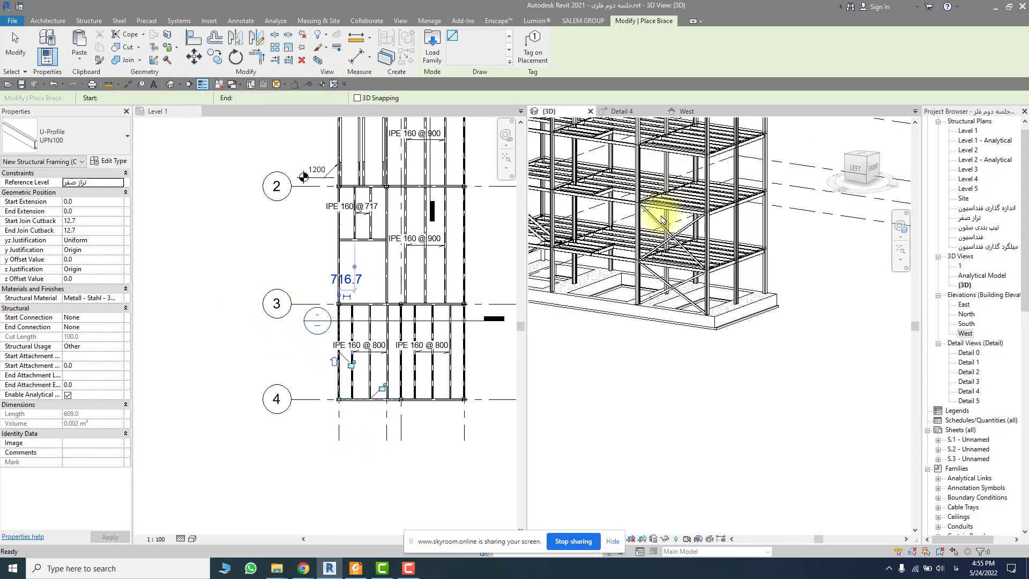
key("Escape")
key("Escape")
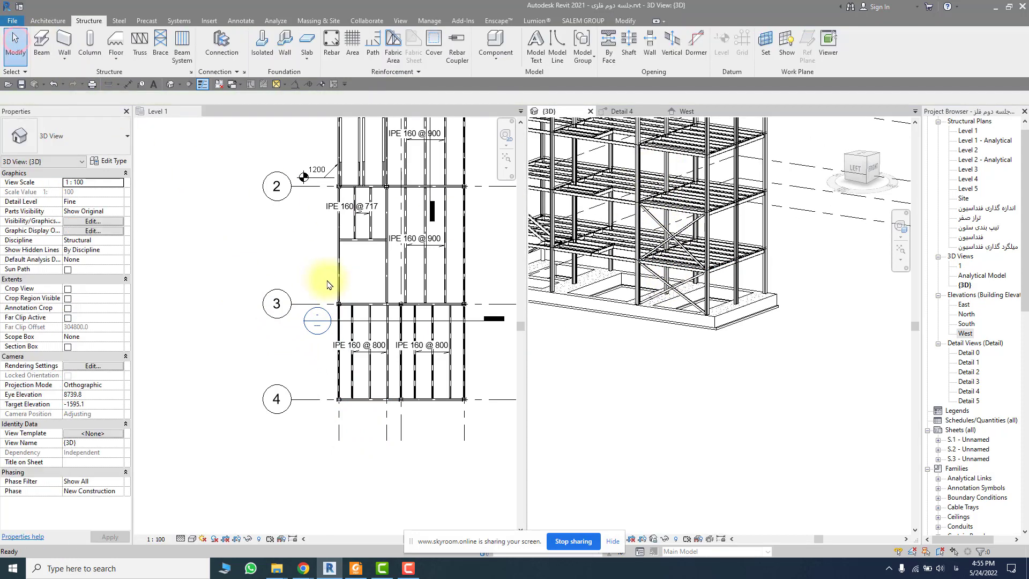
Create two framing elevations in the Level 1 plan: one on grid 4 facing north and one on grid A facing east between grids 3 and 4
scroll(339, 322, "up", 2)
scroll(338, 322, "up", 1)
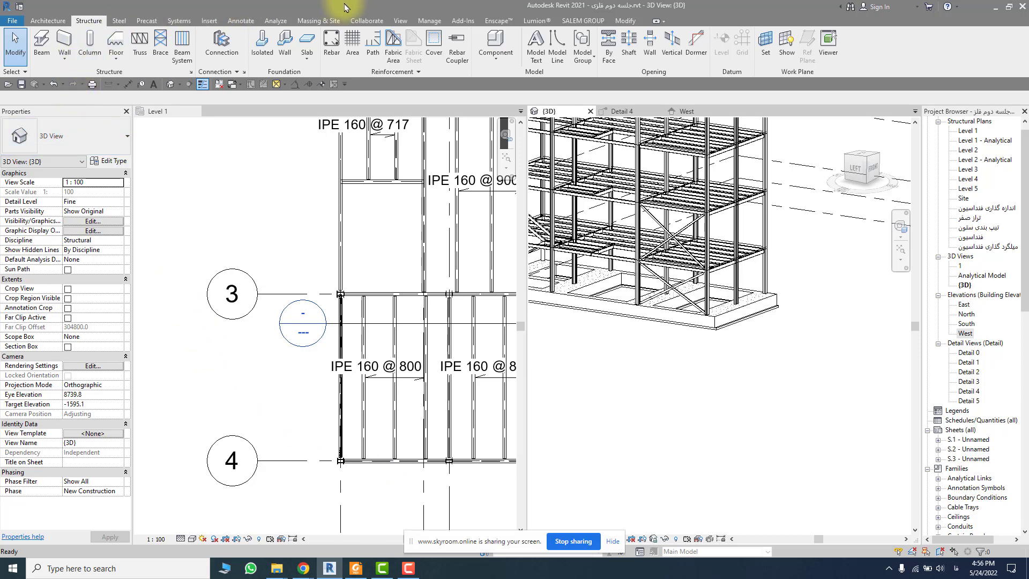
left_click(398, 22)
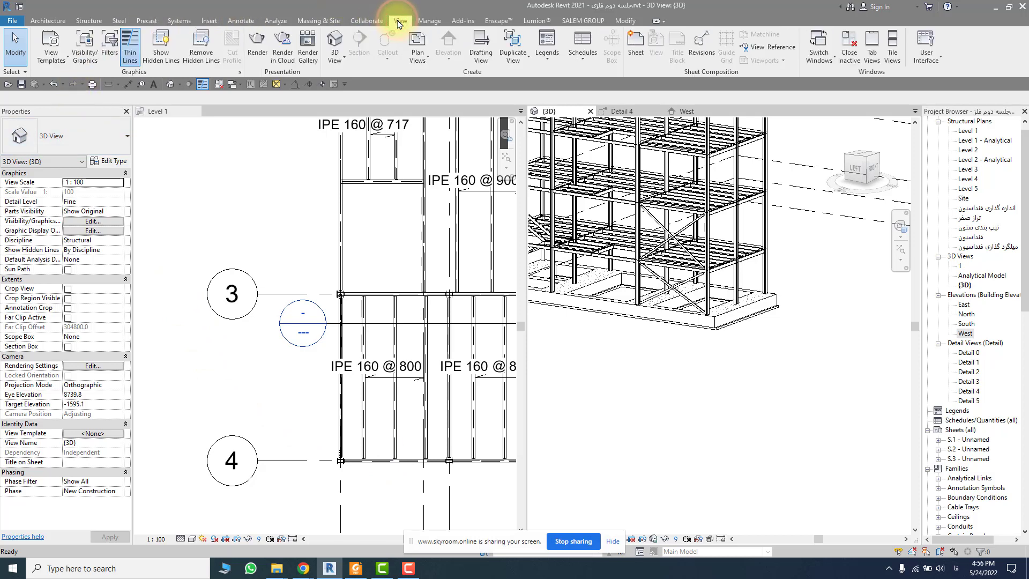
left_click(294, 217)
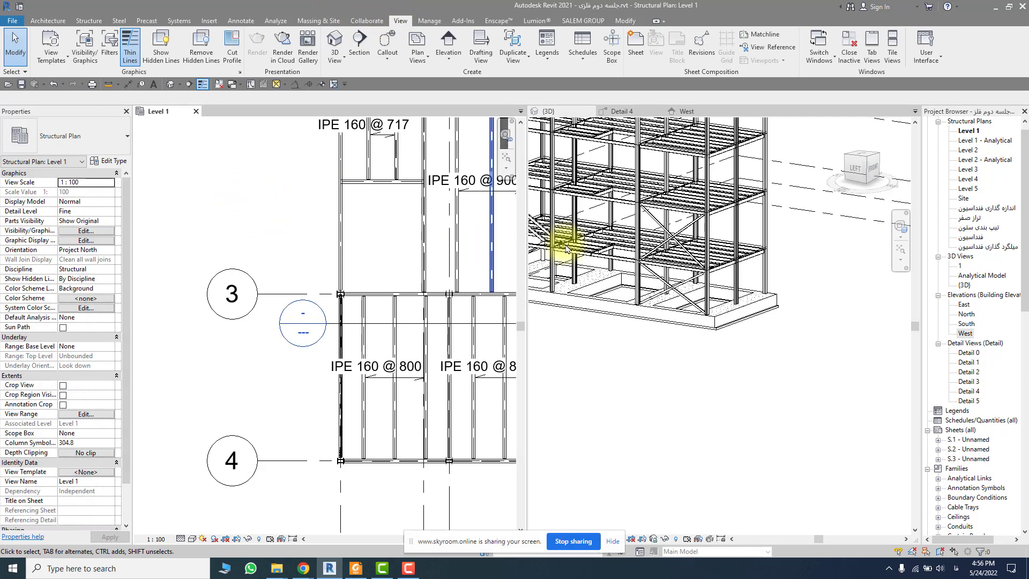
left_click(449, 62)
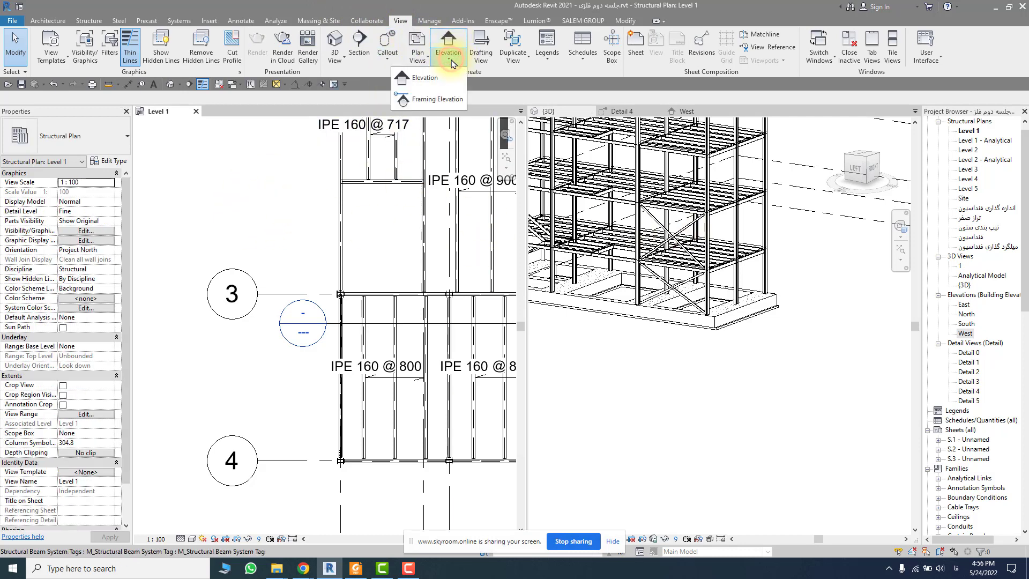
left_click(427, 100)
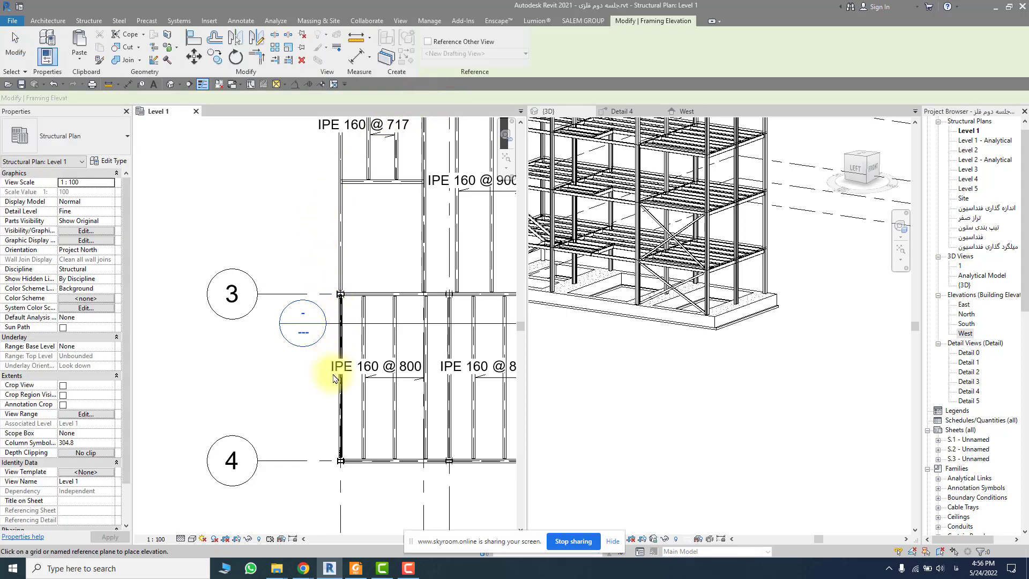
scroll(294, 399, "down", 1)
middle_click_drag(294, 399, 312, 320)
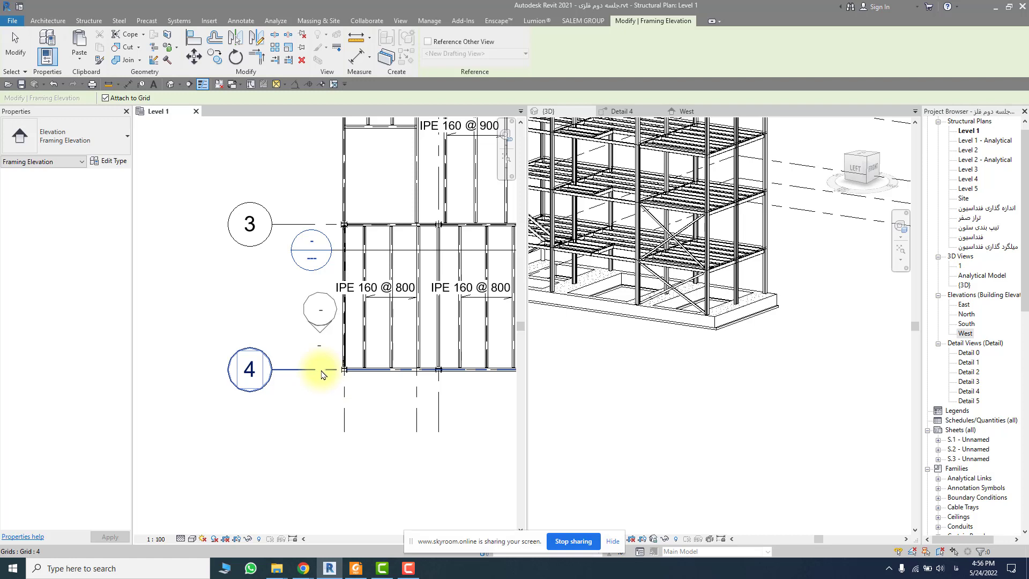
left_click(397, 374)
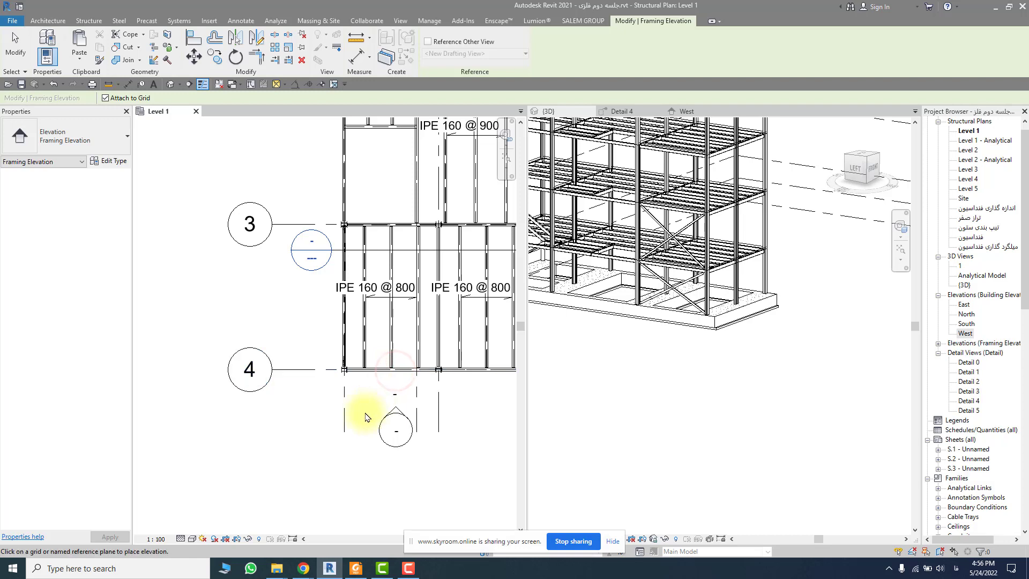
left_click(344, 305)
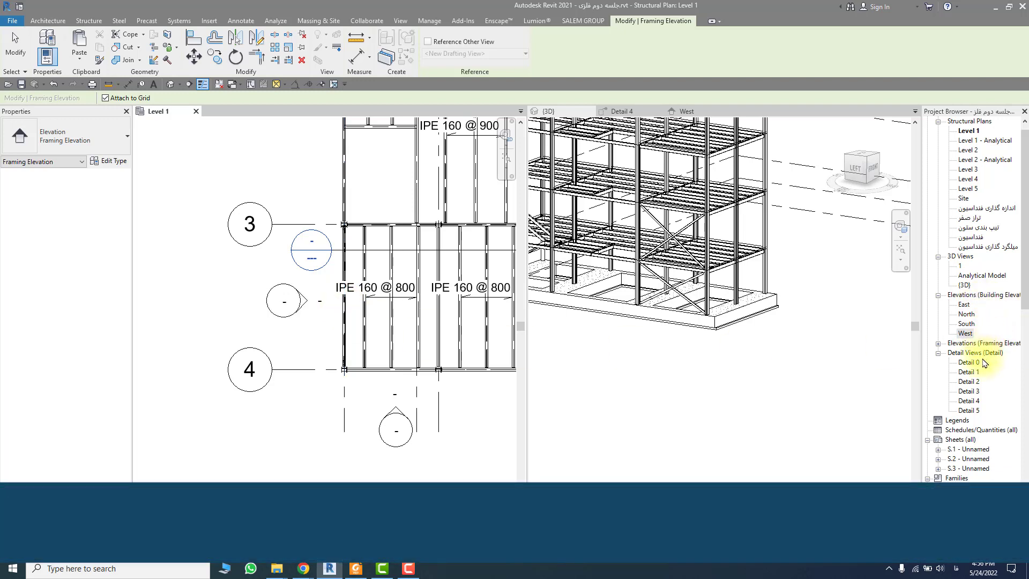
left_click(938, 344)
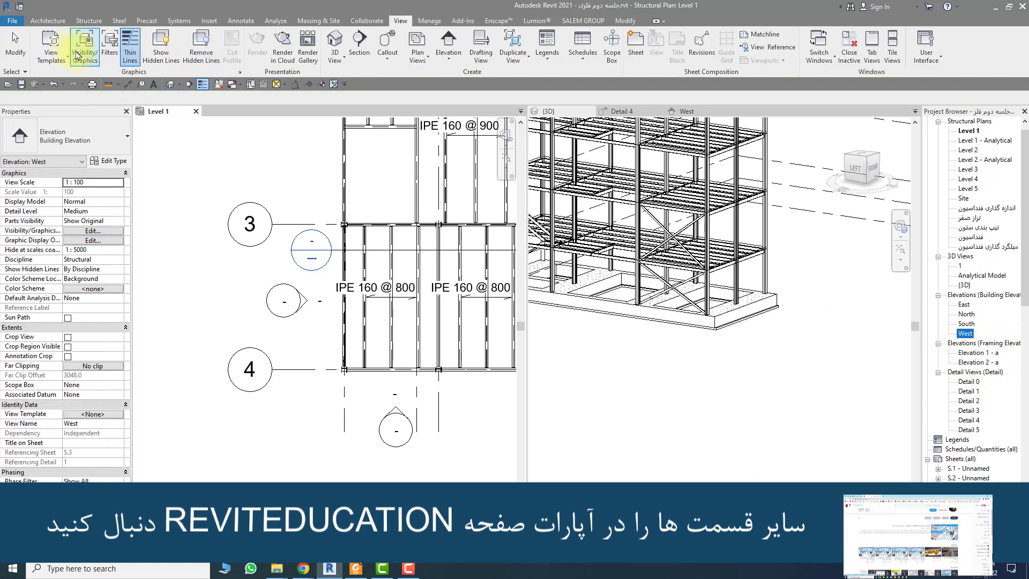
left_click(15, 46)
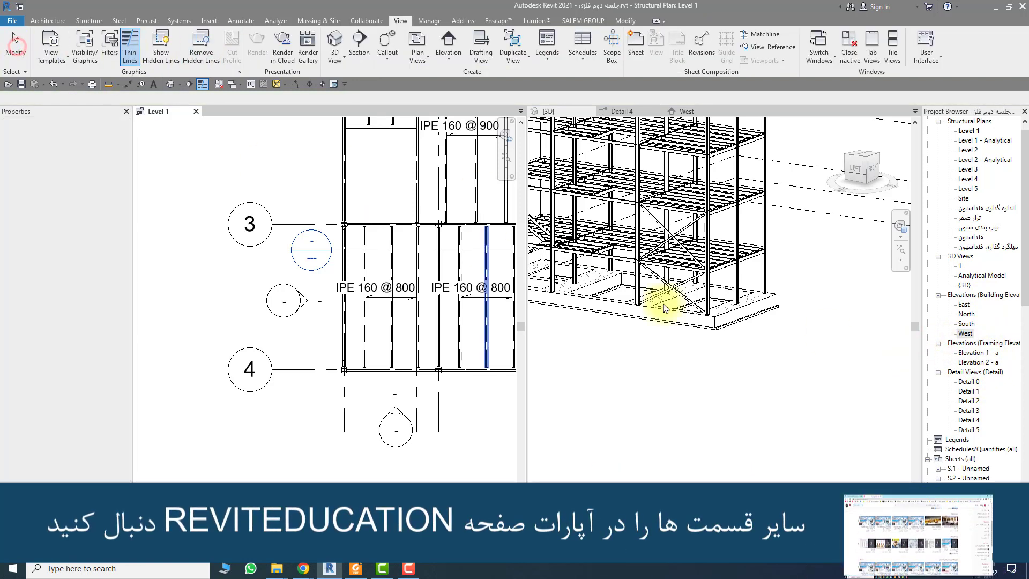
Rename the framing elevation Elevation 1 - a as BR 1
left_click(971, 353)
right_click(970, 353)
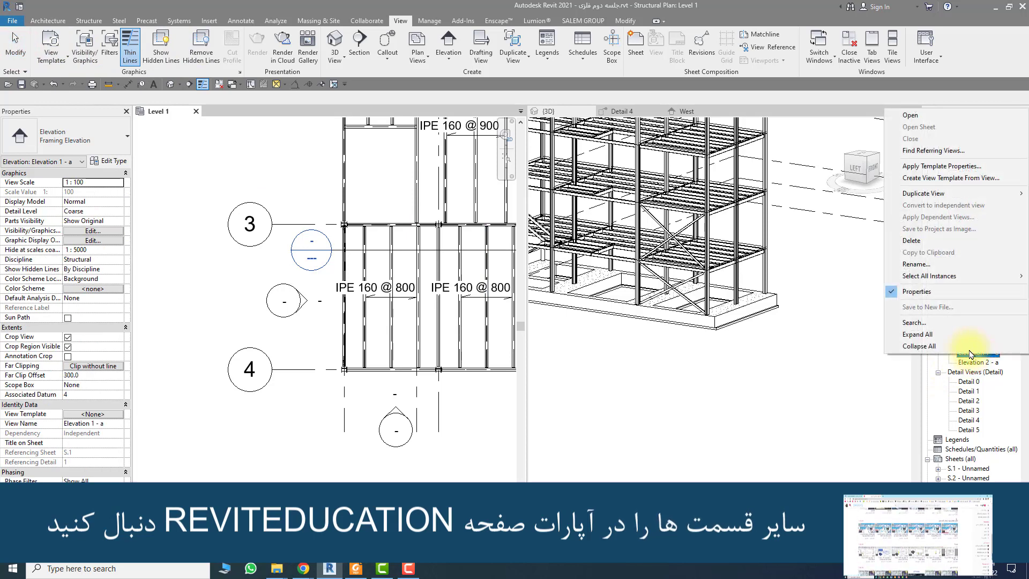
left_click(939, 263)
type("ط")
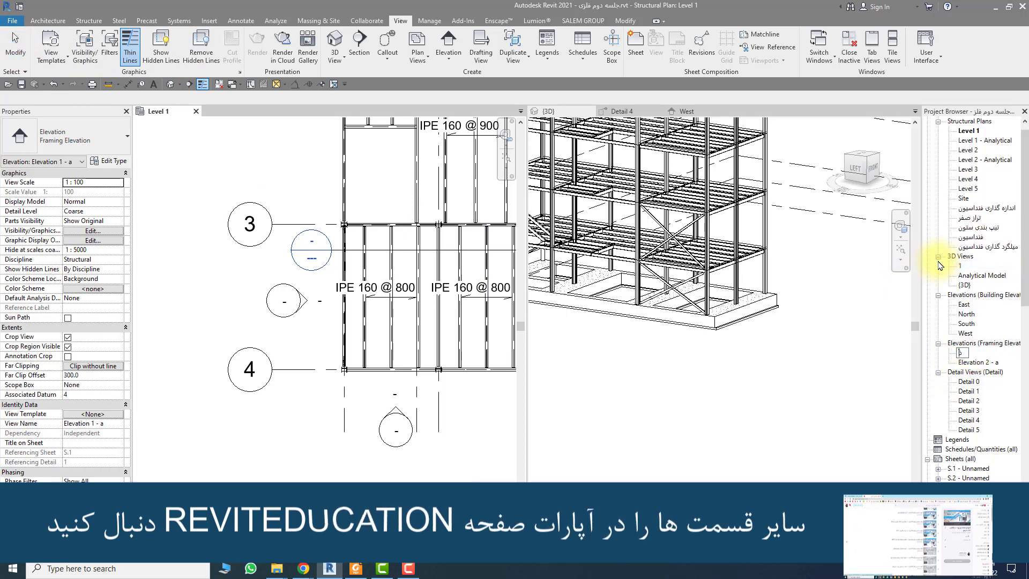
key("BackSpace")
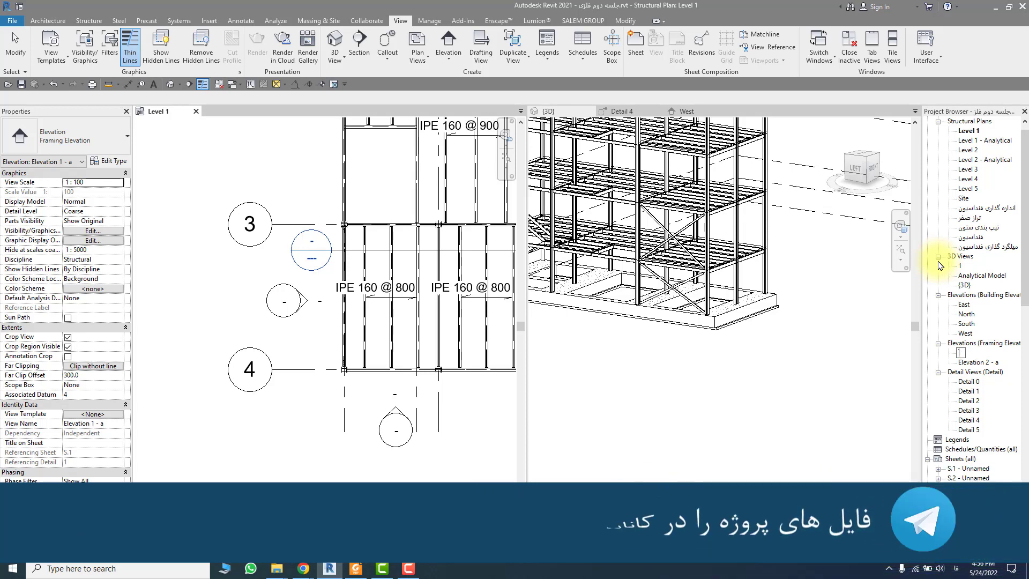
key("alt+shift")
type("BR")
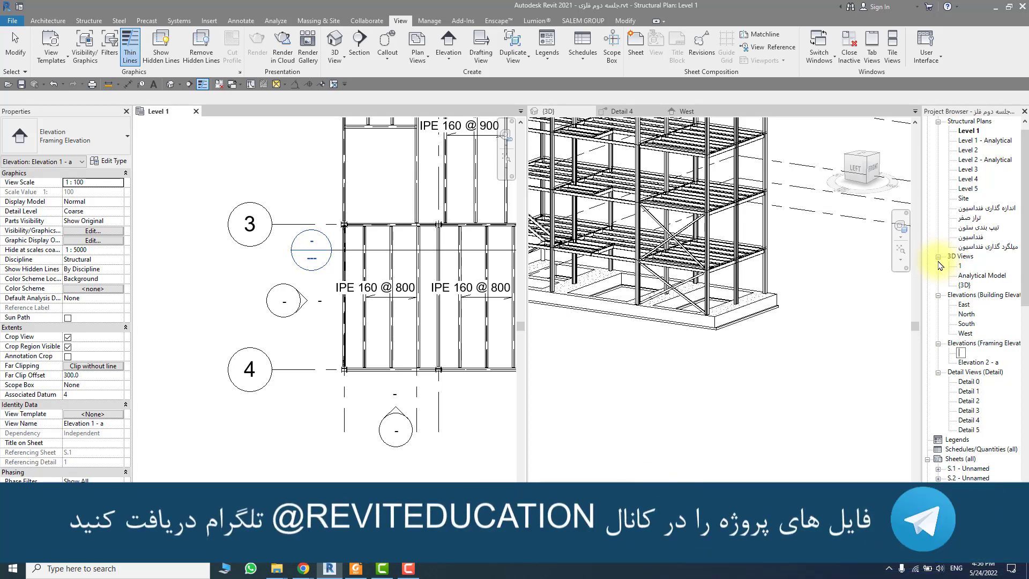
type(" 1")
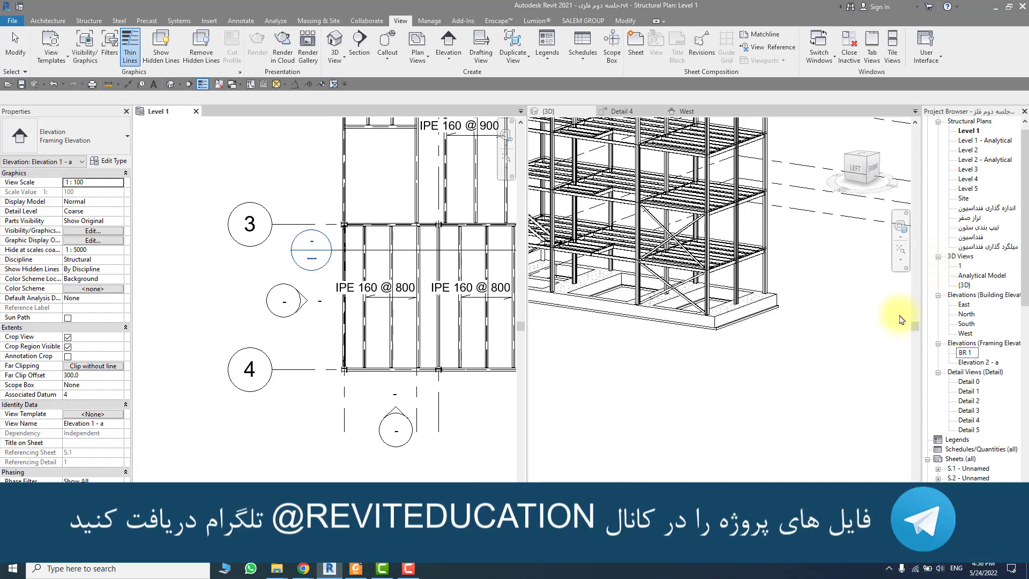
Rename the framing elevation Elevation 2 - a as BR 2
left_click(973, 363)
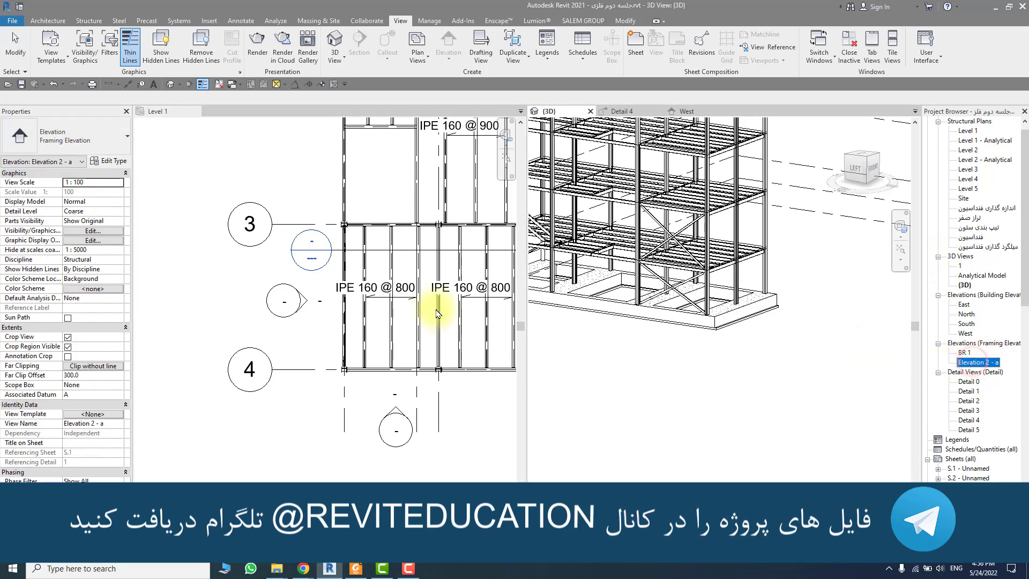
right_click(968, 365)
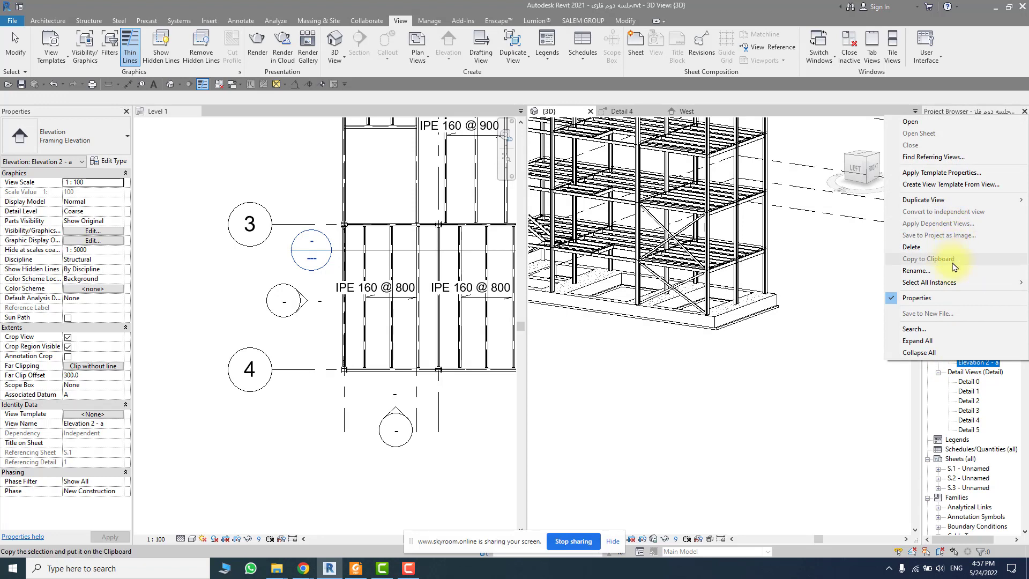
left_click(922, 270)
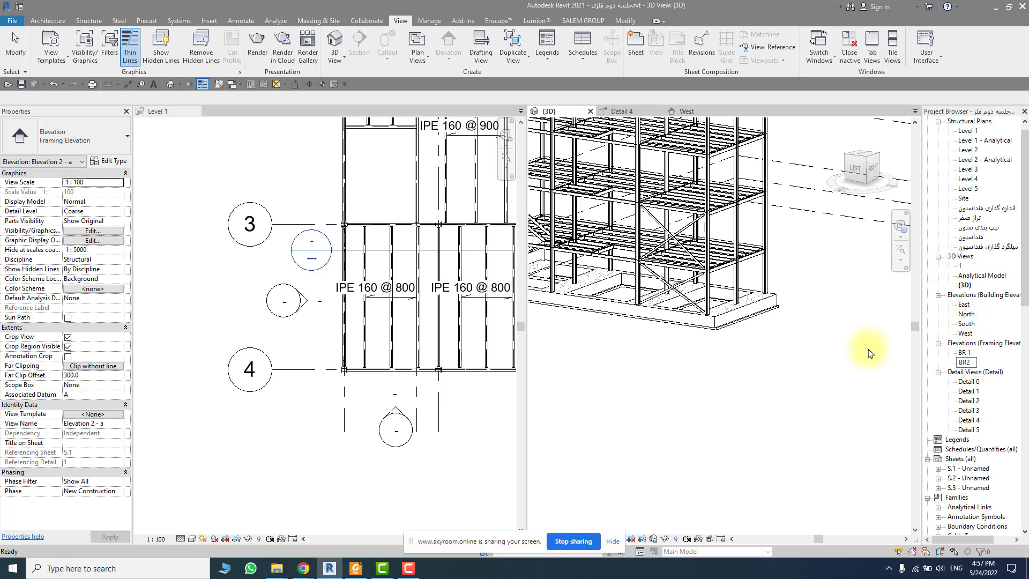
left_click(835, 385)
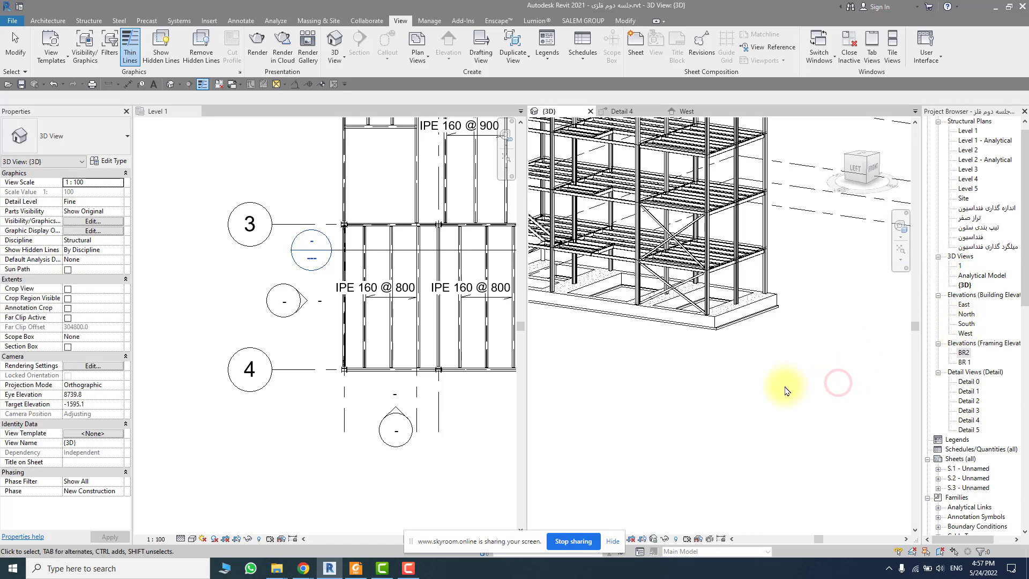
right_click(963, 353)
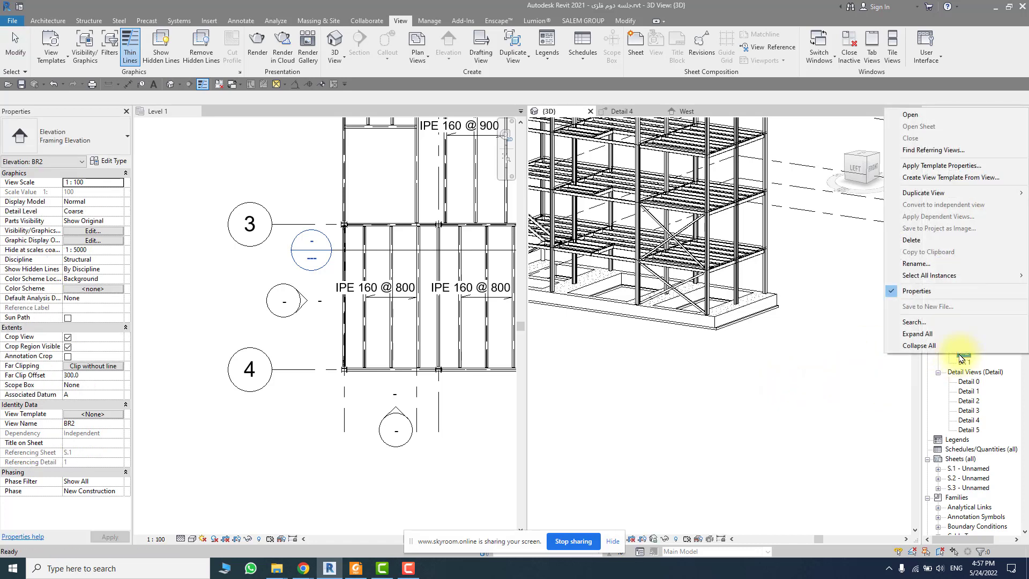
left_click(953, 264)
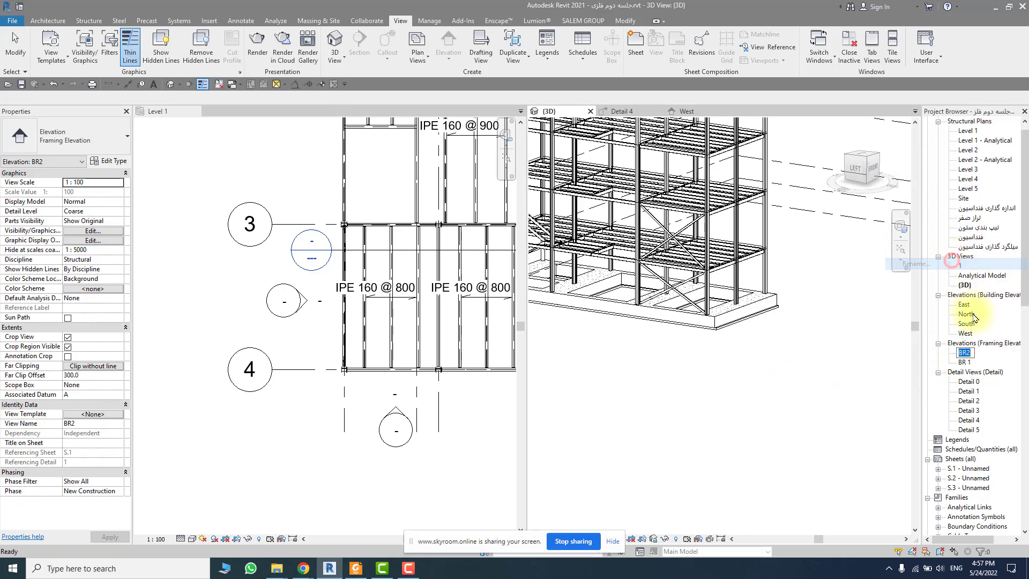
left_click(845, 377)
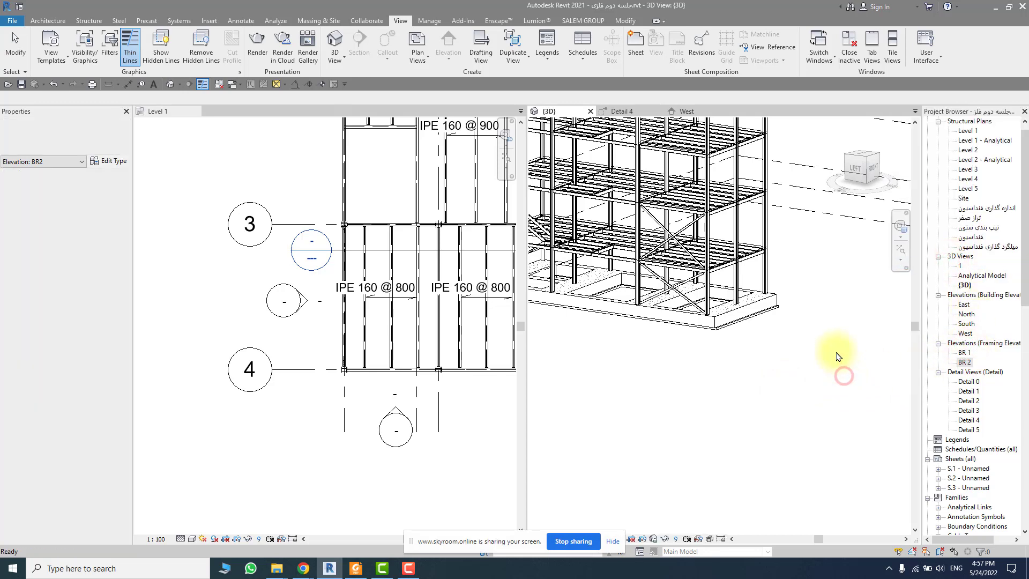
Open the BR 2 framing elevation from its marker in the Level 1 plan and set its detail level to Fine
left_click(824, 355)
left_click(791, 368)
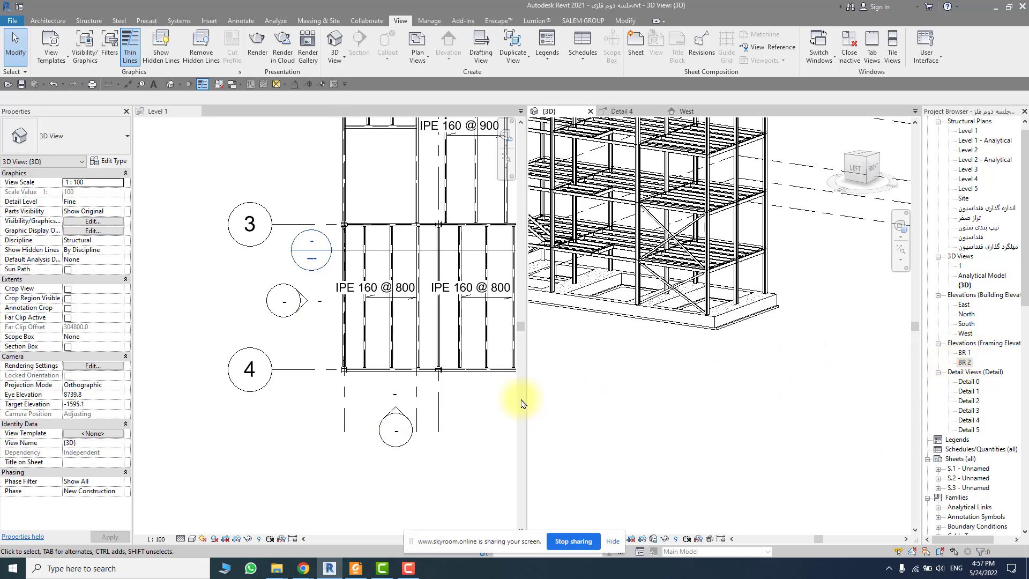
left_click(260, 322)
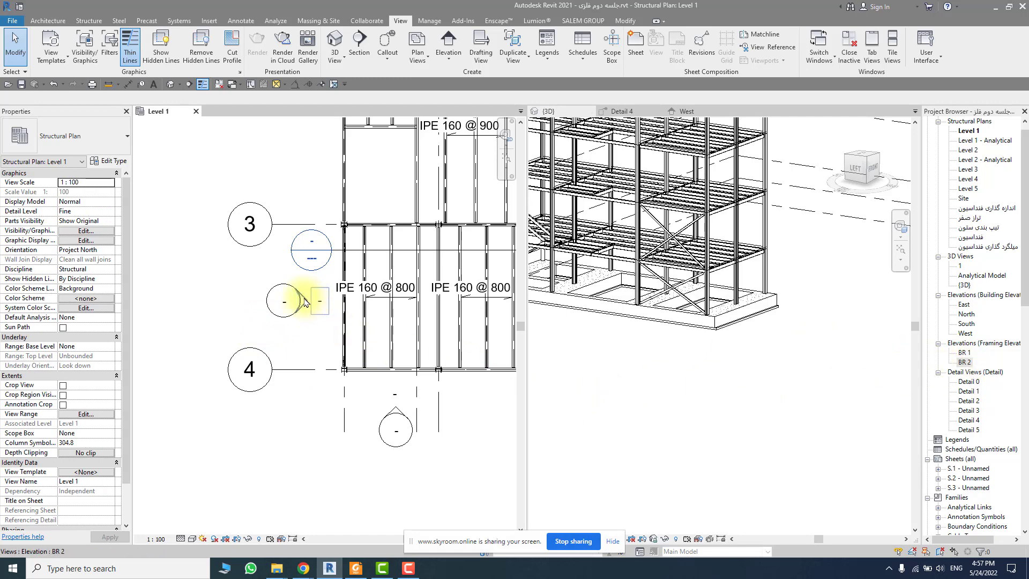
double_click(304, 306)
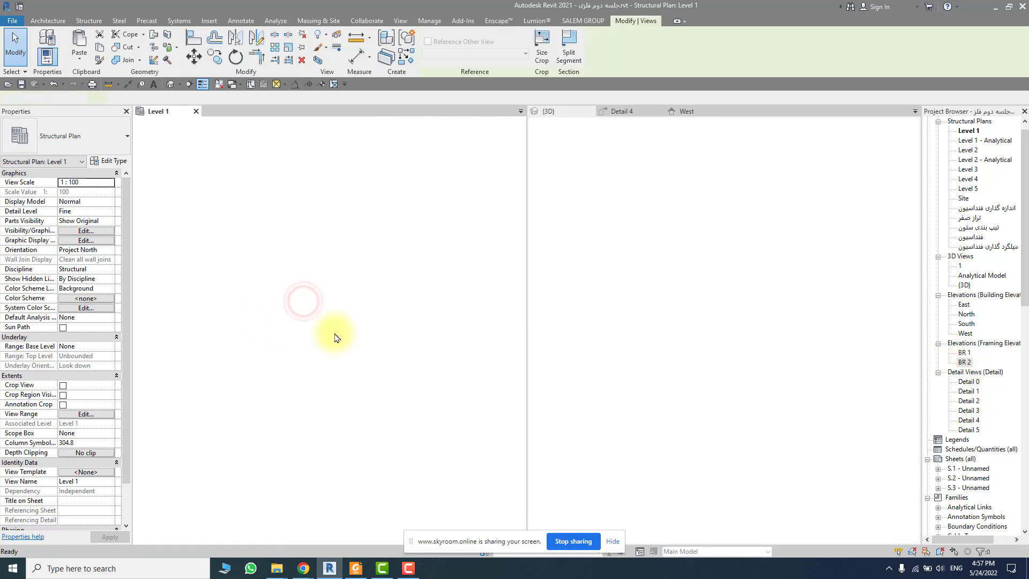
scroll(368, 387, "down", 1)
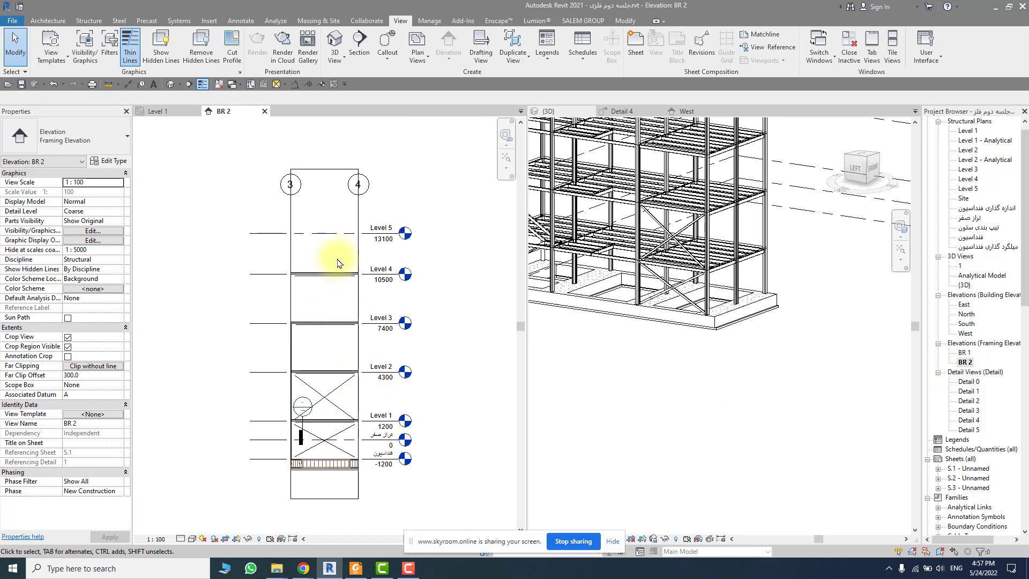
left_click(180, 540)
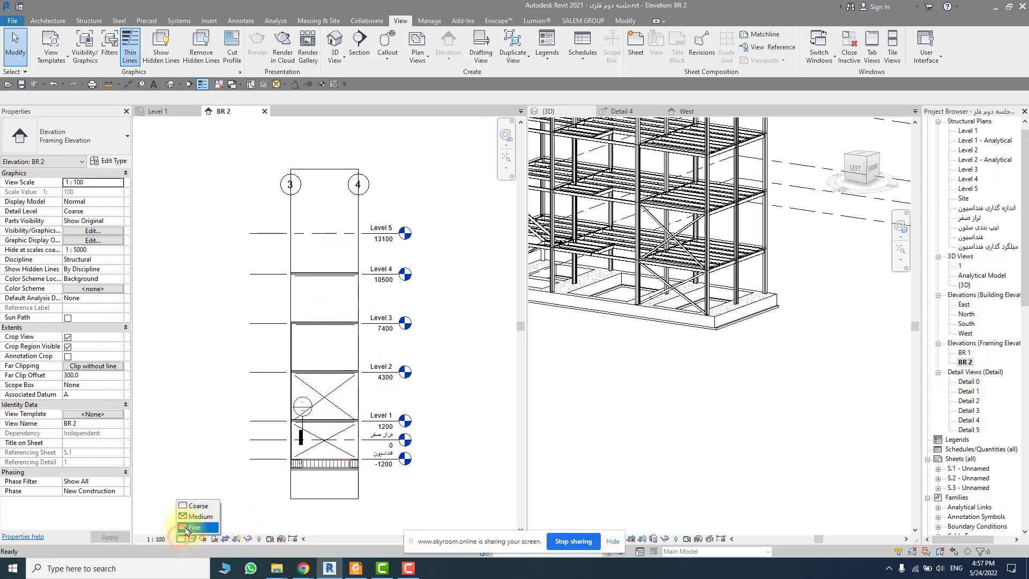
left_click(196, 529)
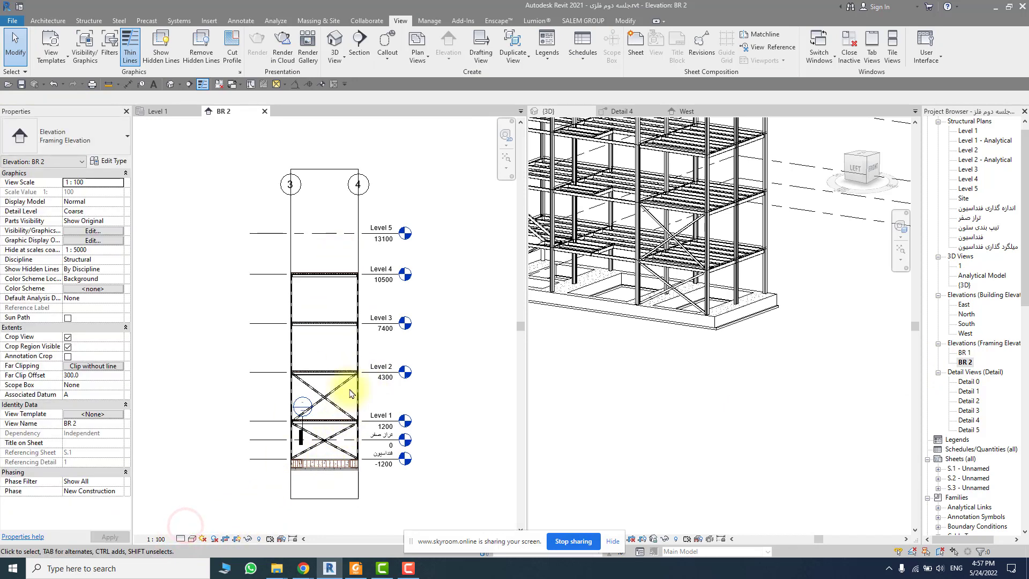
Resize the BR 2 crop region: widen it beyond the grid 3 and 4 columns, lower its upper edge below Level 5, and raise its lower edge
left_click(358, 256)
left_click_drag(358, 335, 367, 335)
left_click_drag(290, 335, 279, 335)
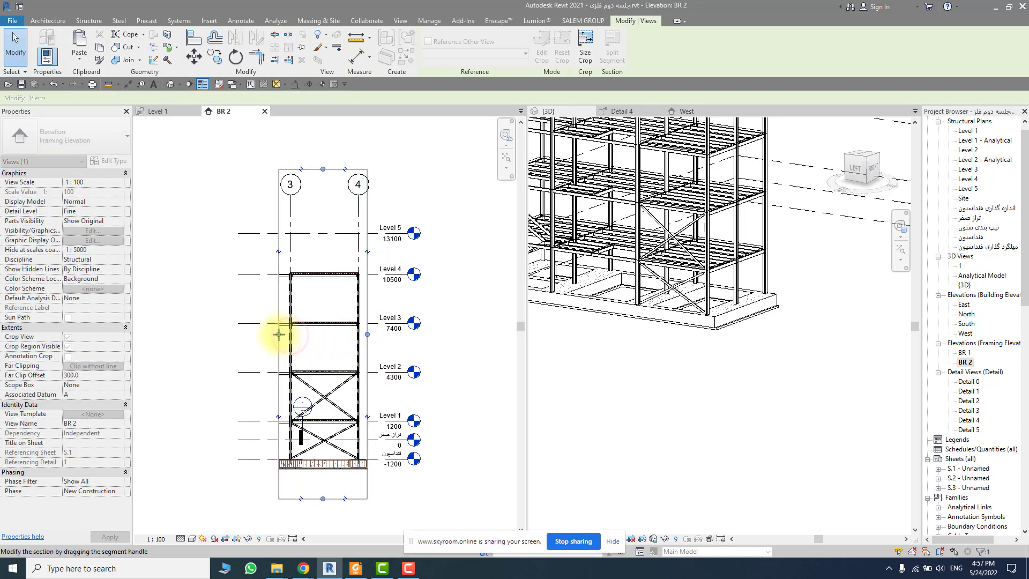
left_click_drag(323, 169, 325, 246)
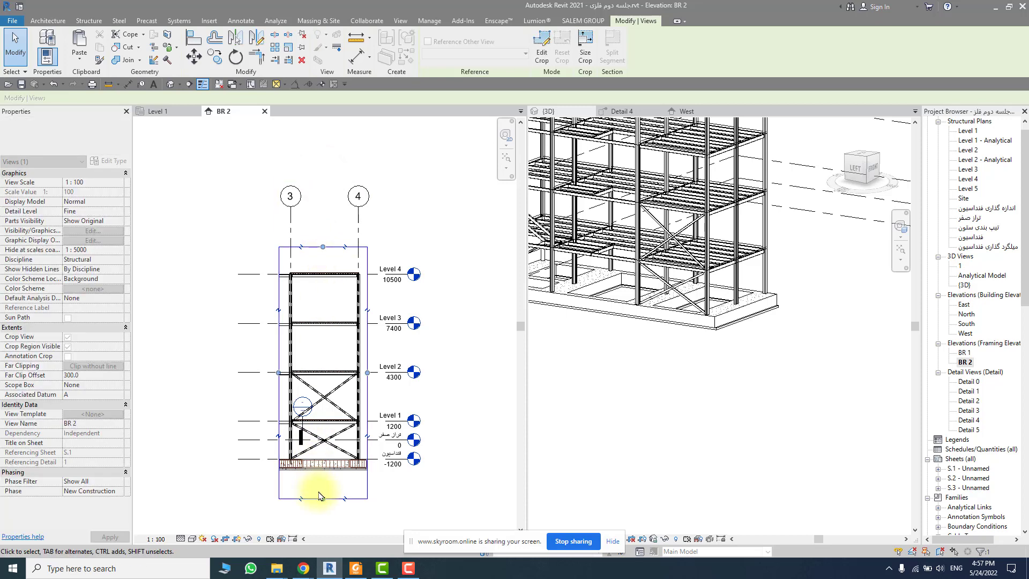
left_click_drag(323, 500, 320, 480)
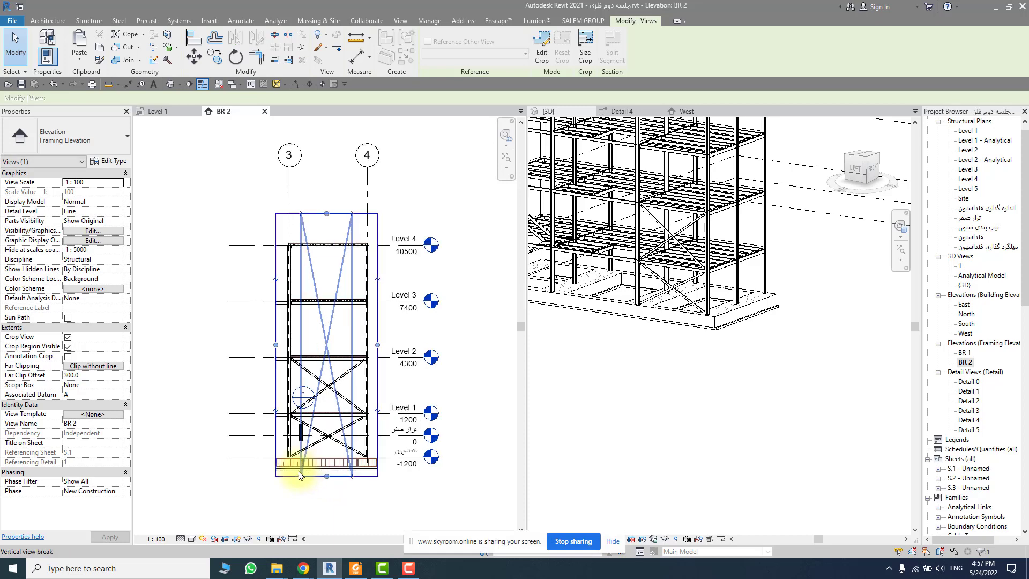
scroll(296, 471, "up", 4)
left_click(211, 485)
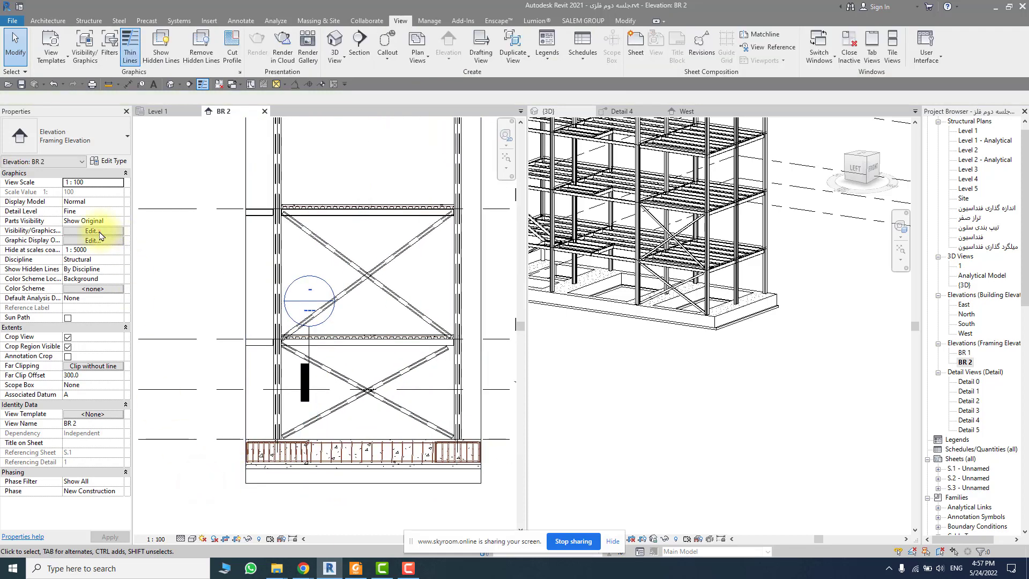
Turn off the visibility of Structural Rebar in the BR 2 view
left_click(99, 231)
scroll(232, 298, "down", 3)
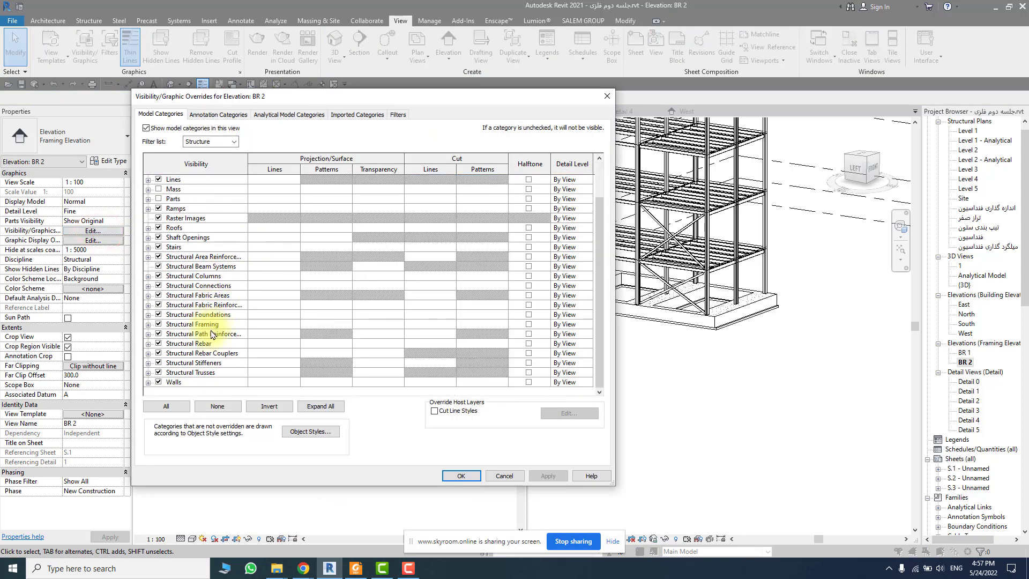
left_click(158, 346)
left_click(461, 476)
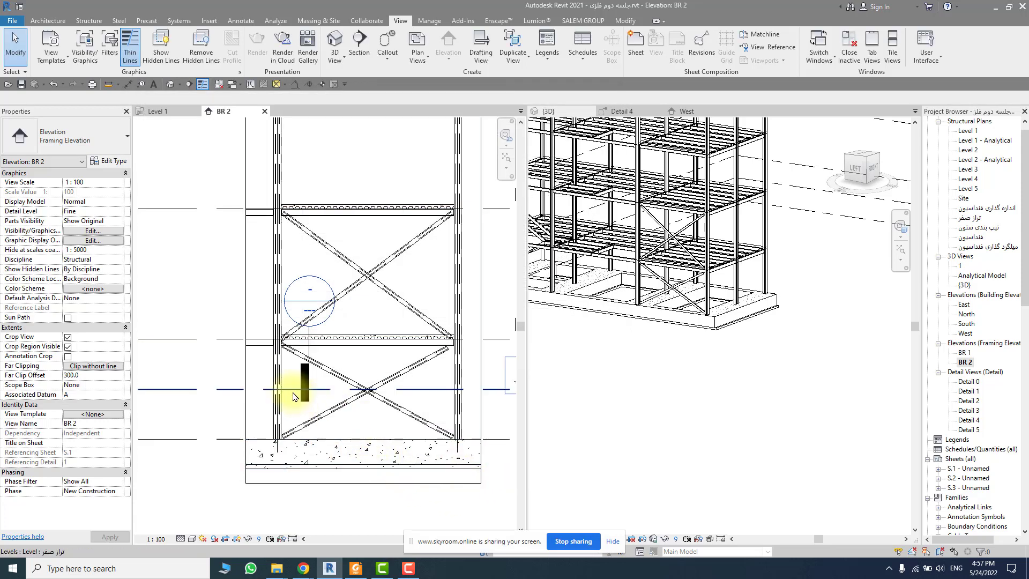
Examine how the crossing UPN100 braces meet the columns and beams in BR 2, and look at the Level 1 plan
scroll(290, 403, "up", 1)
scroll(287, 404, "up", 1)
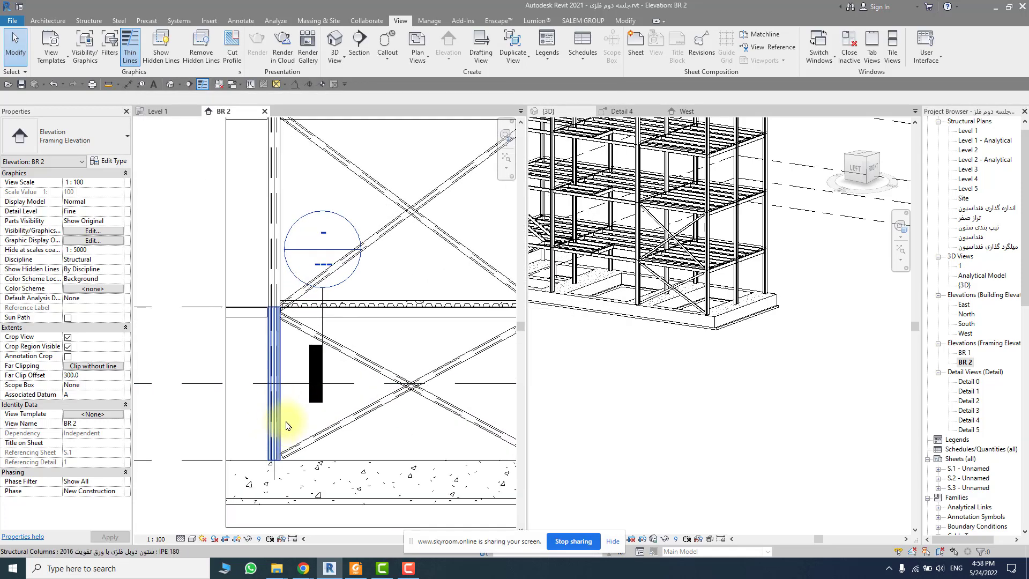
middle_click_drag(419, 397, 322, 379)
scroll(383, 322, "down", 1)
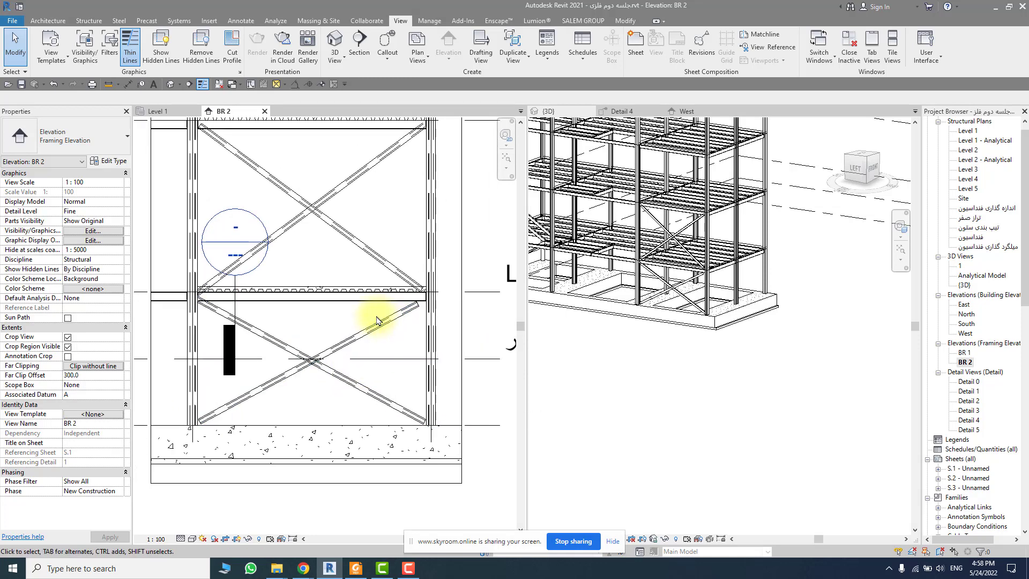
middle_click_drag(383, 321, 425, 395)
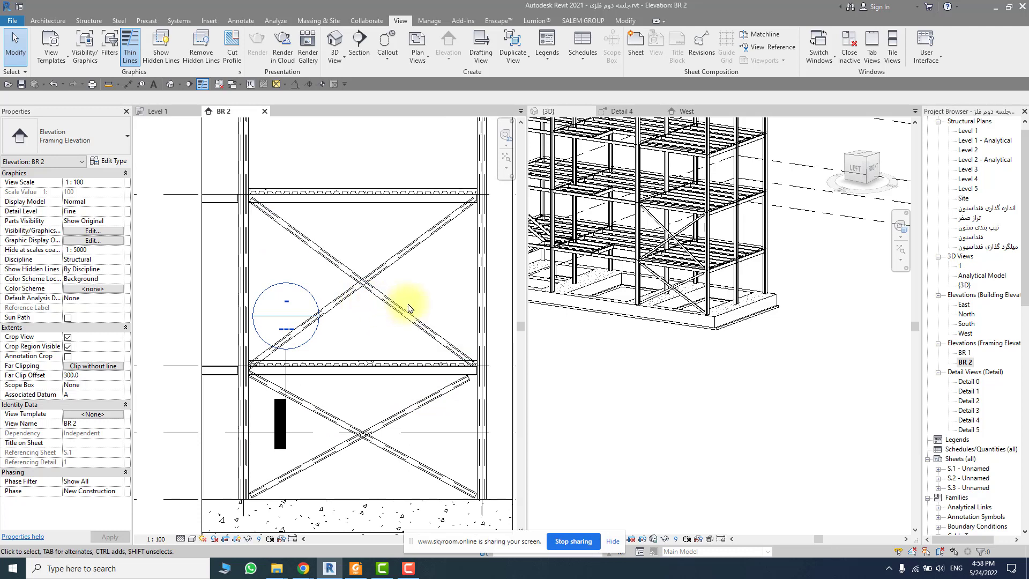
left_click(160, 113)
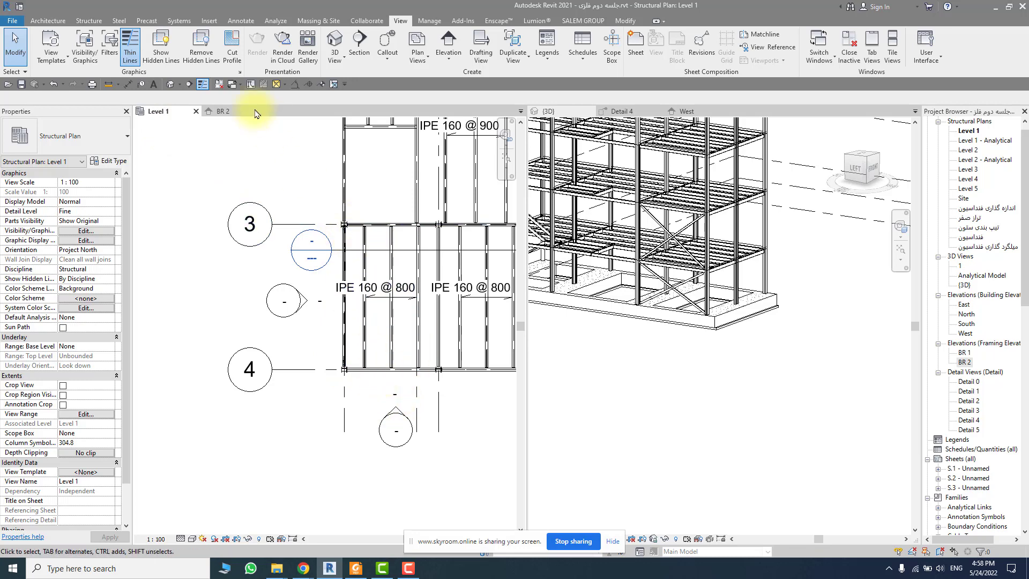
left_click(233, 116)
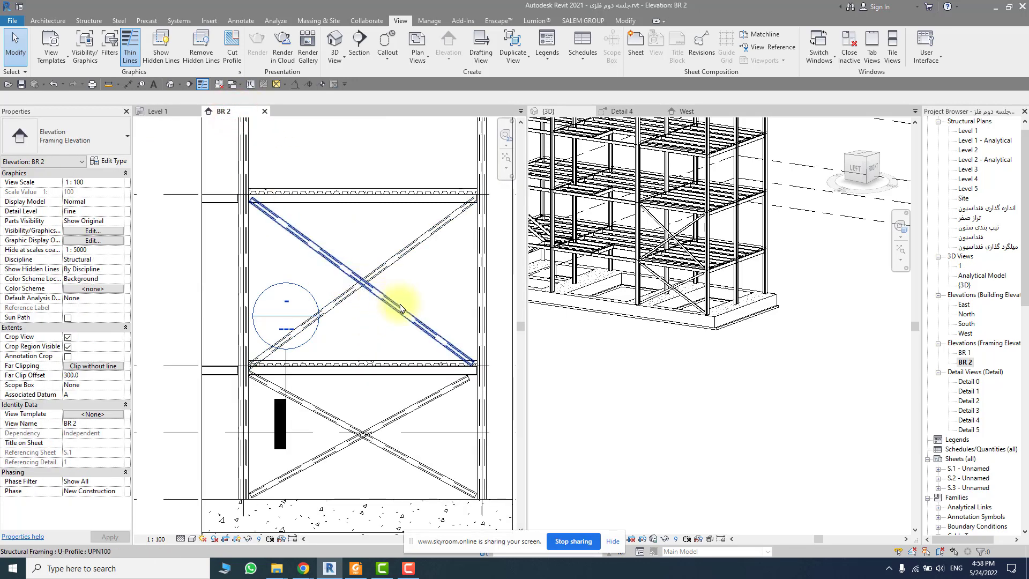
middle_click_drag(430, 321, 420, 333)
middle_click_drag(402, 299, 414, 316)
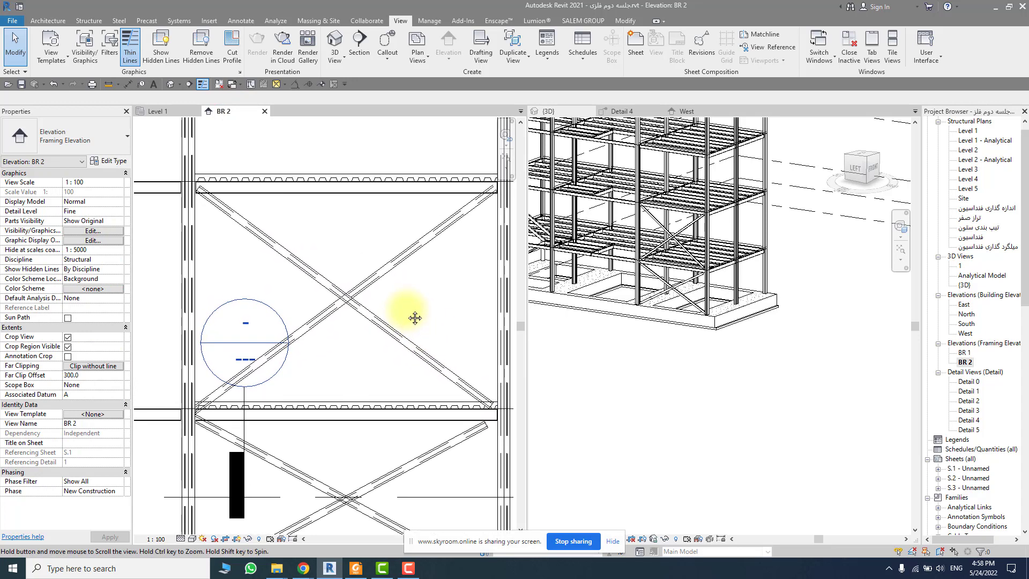
Draw a Thin Lines detail line about 5214 mm long from the grid 3 column axis at Level 2 down to the Level 1 beam end near grid 4
left_click(250, 84)
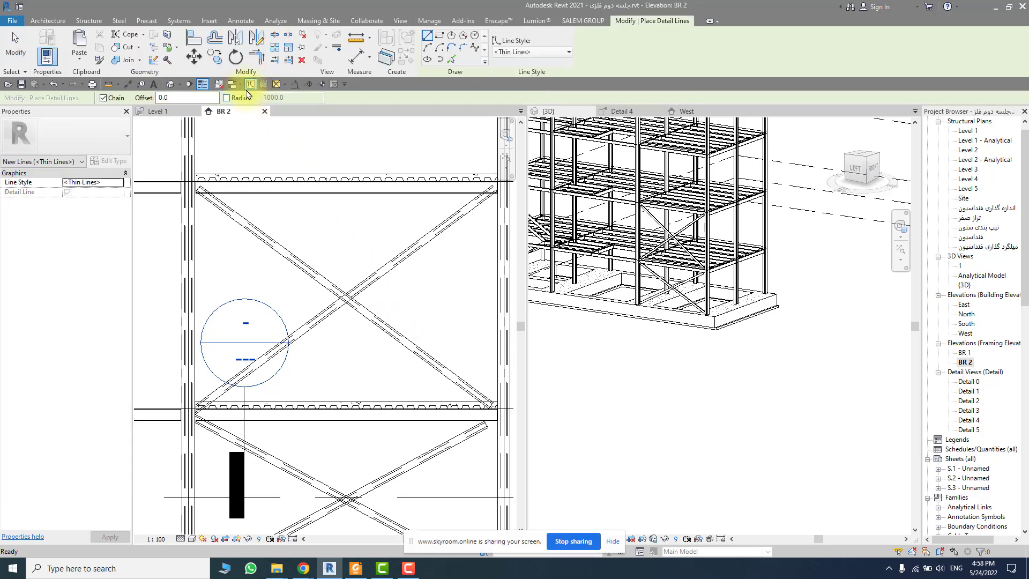
left_click(240, 22)
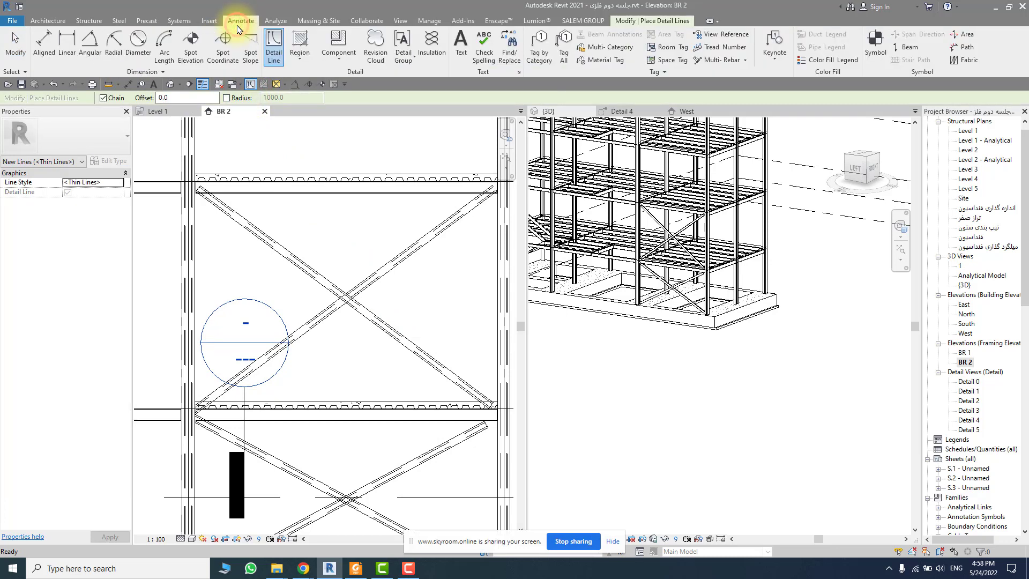
left_click(274, 47)
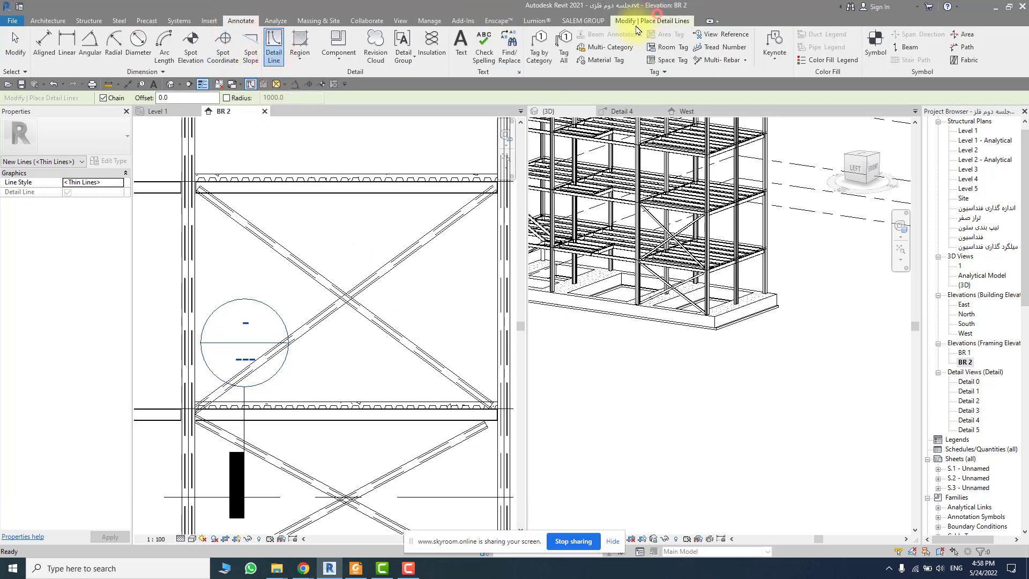
scroll(198, 187, "up", 2)
scroll(197, 187, "up", 1)
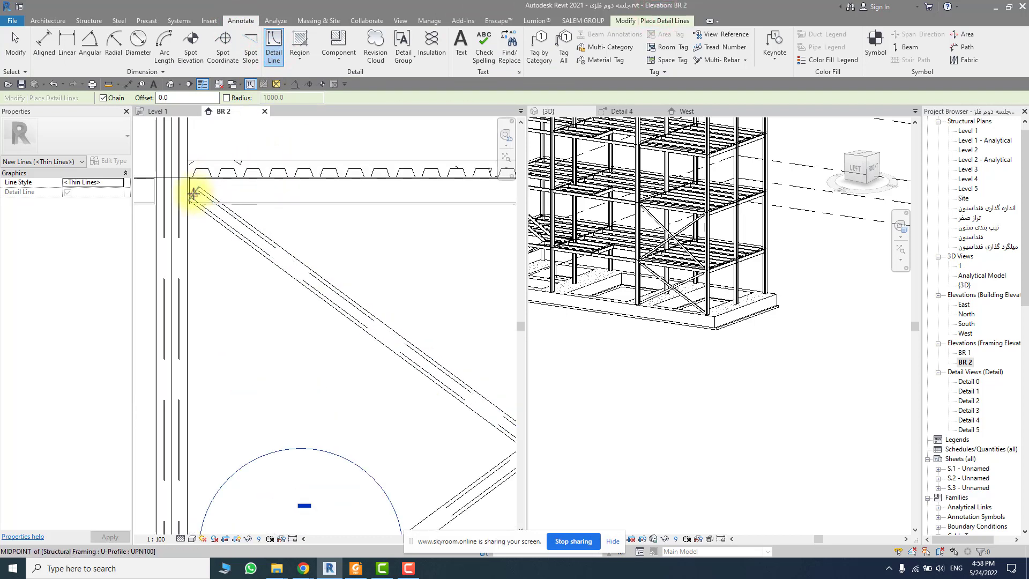
left_click(174, 177)
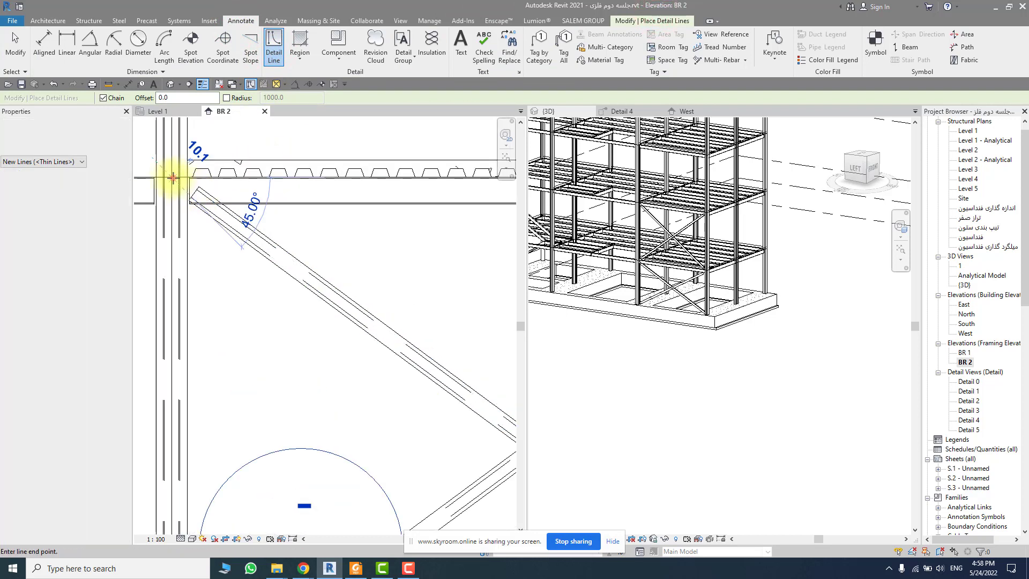
scroll(240, 231, "down", 3)
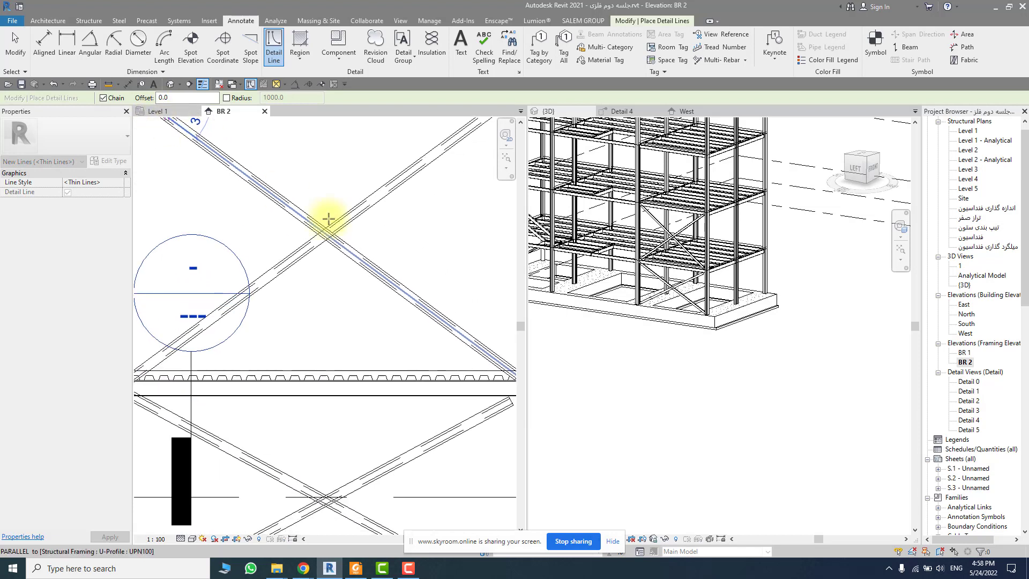
middle_click_drag(407, 292, 173, 189)
scroll(295, 264, "up", 2)
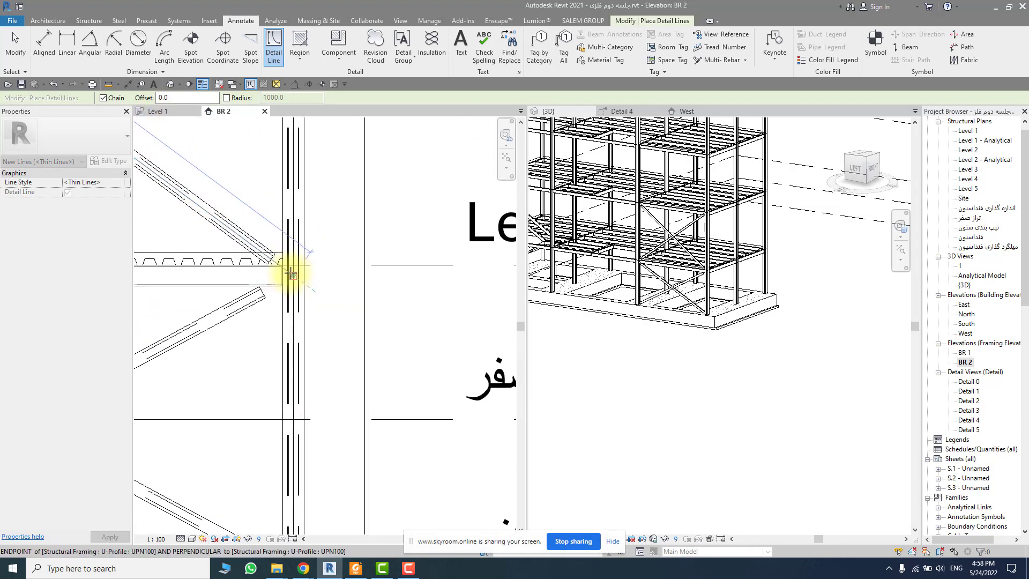
left_click(281, 265)
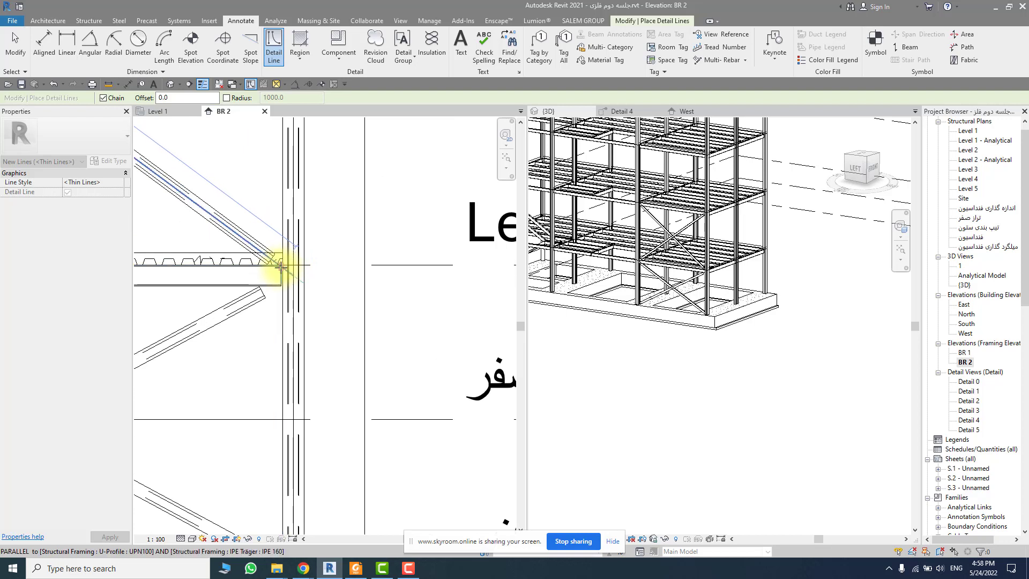
scroll(281, 265, "up", 2)
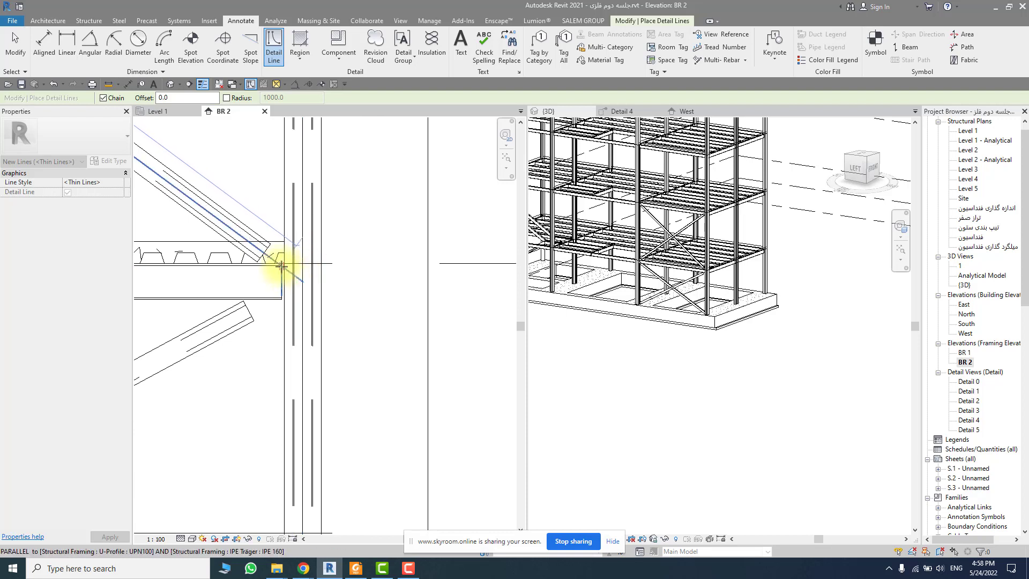
left_click(279, 263)
scroll(336, 270, "down", 5)
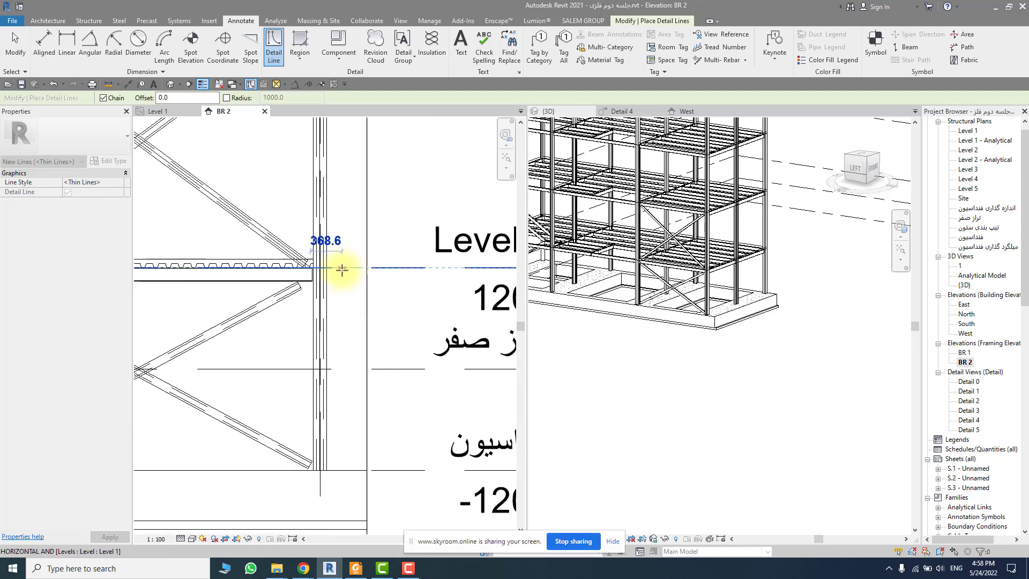
key("Escape")
key("Escape")
scroll(248, 202, "up", 4)
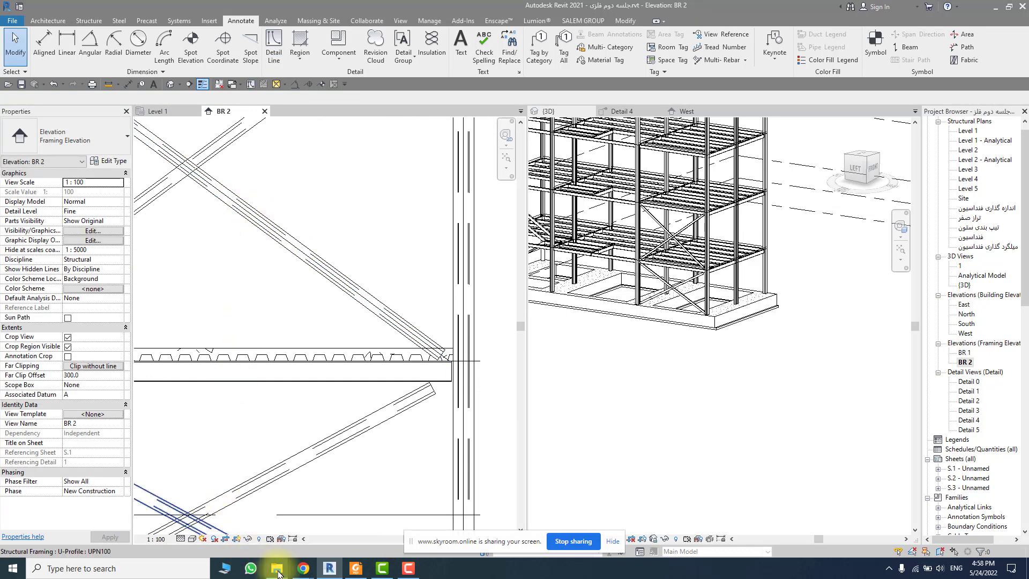
Switch to the Skyroom session in Chrome to read the participants' chat replies, and return to Revit
left_click(304, 569)
left_click(243, 536)
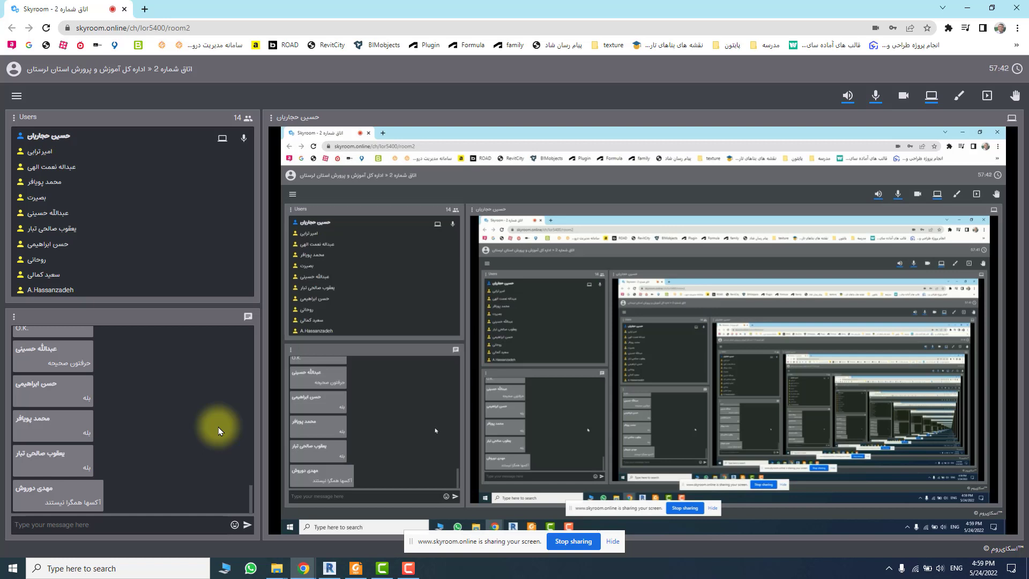
left_click(968, 10)
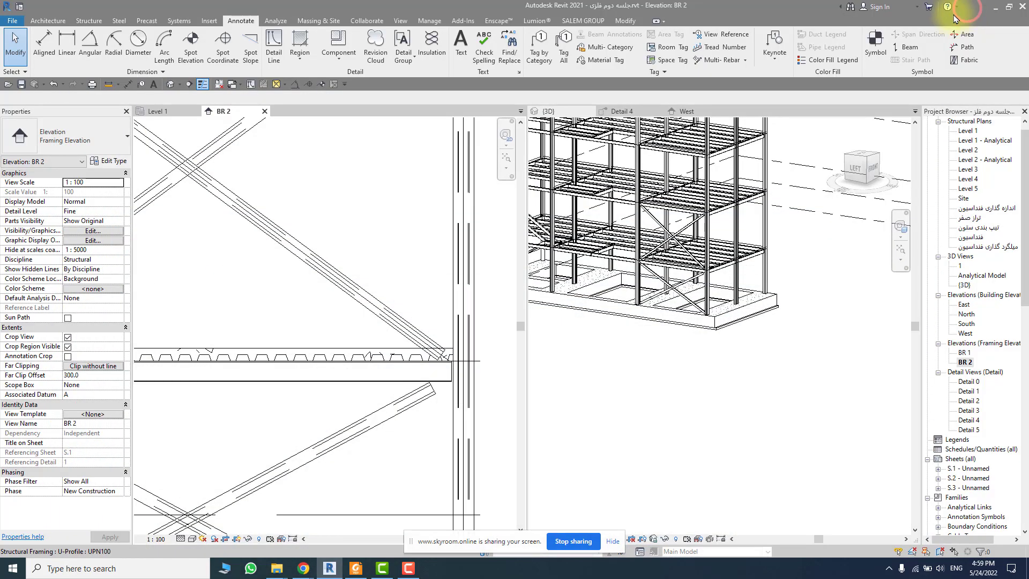
Delete both crossing UPN100 braces between Level 1 and Level 2 in the BR 2 elevation
left_click(392, 320)
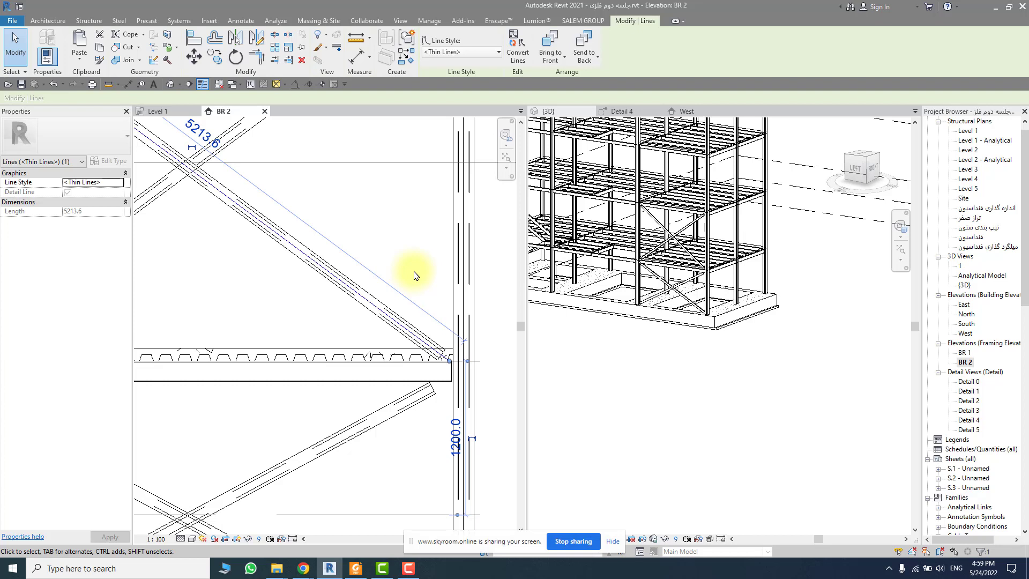
scroll(387, 272, "down", 1)
left_click(375, 254)
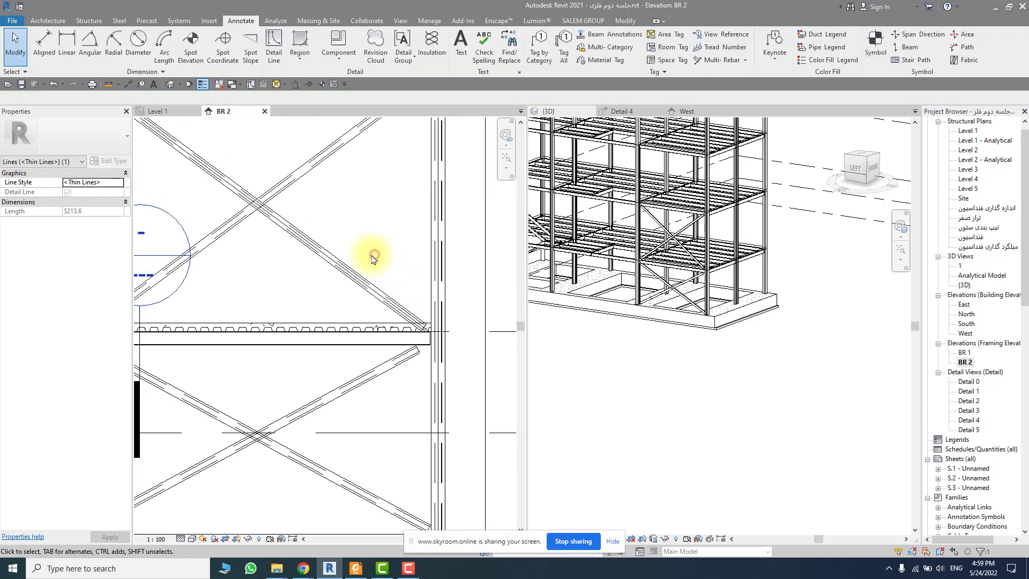
left_click(324, 260)
key("Delete")
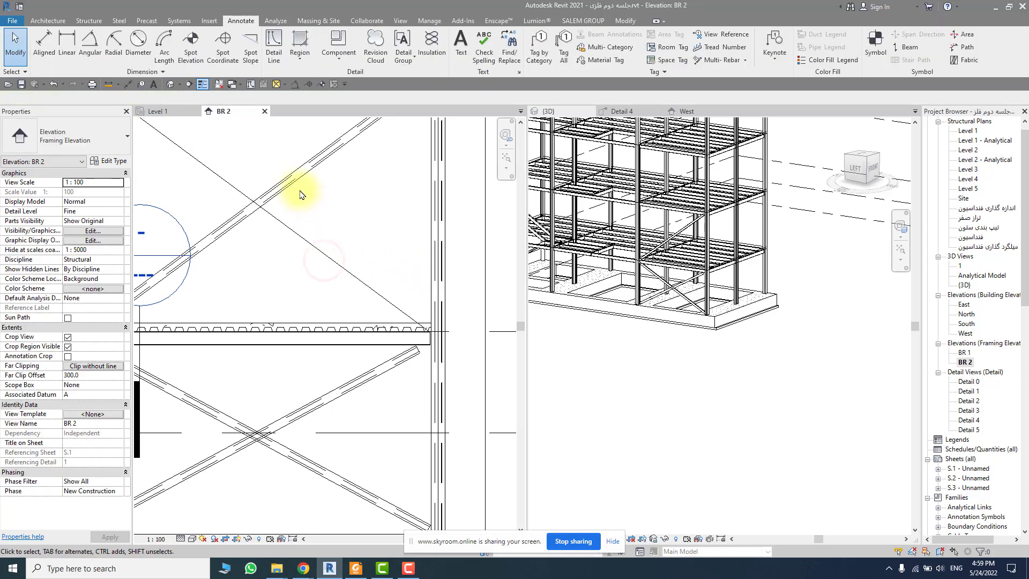
left_click(299, 183)
key("Delete")
left_click(294, 235)
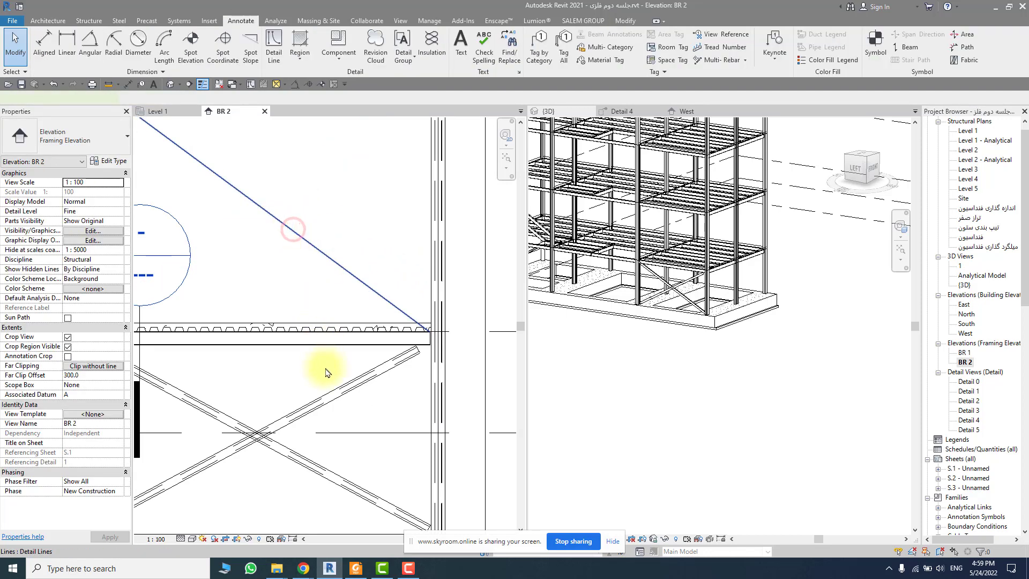
Delete the diagonal detail line above Level 1 and both crossing UPN100 braces below Level 1 in the BR 2 elevation
key("Delete")
left_click(328, 387)
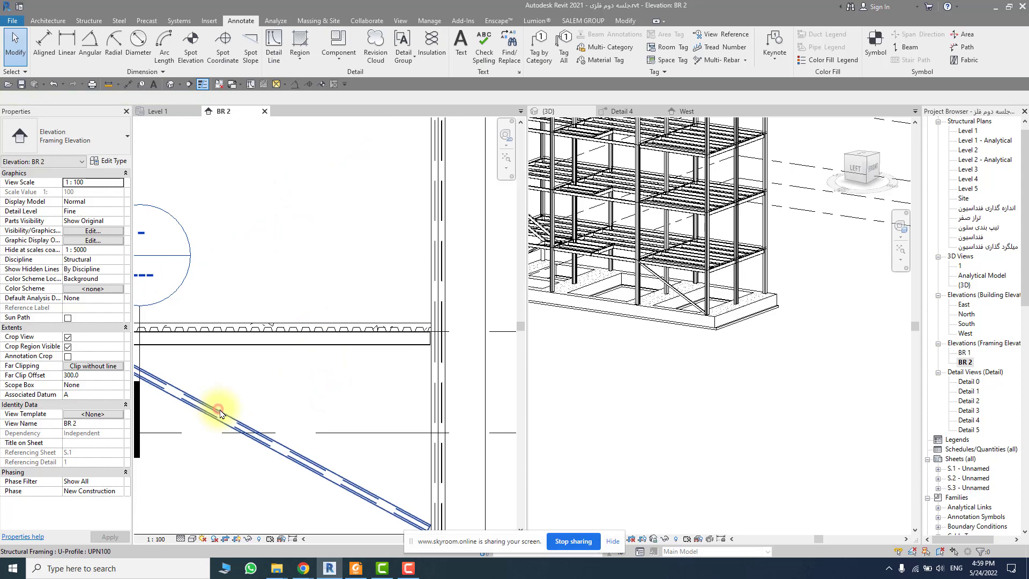
scroll(375, 381, "down", 4)
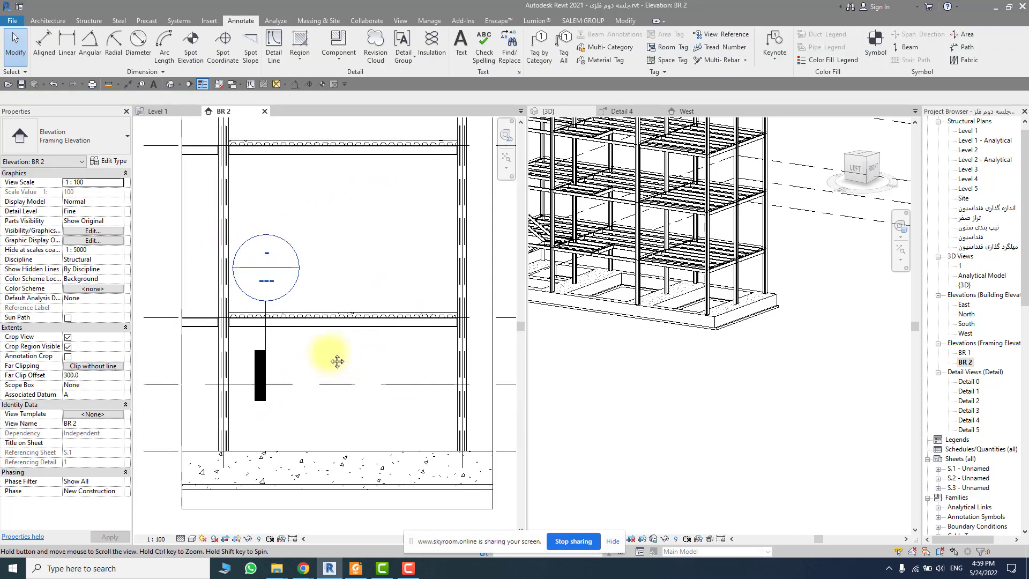
middle_click_drag(333, 361, 310, 358)
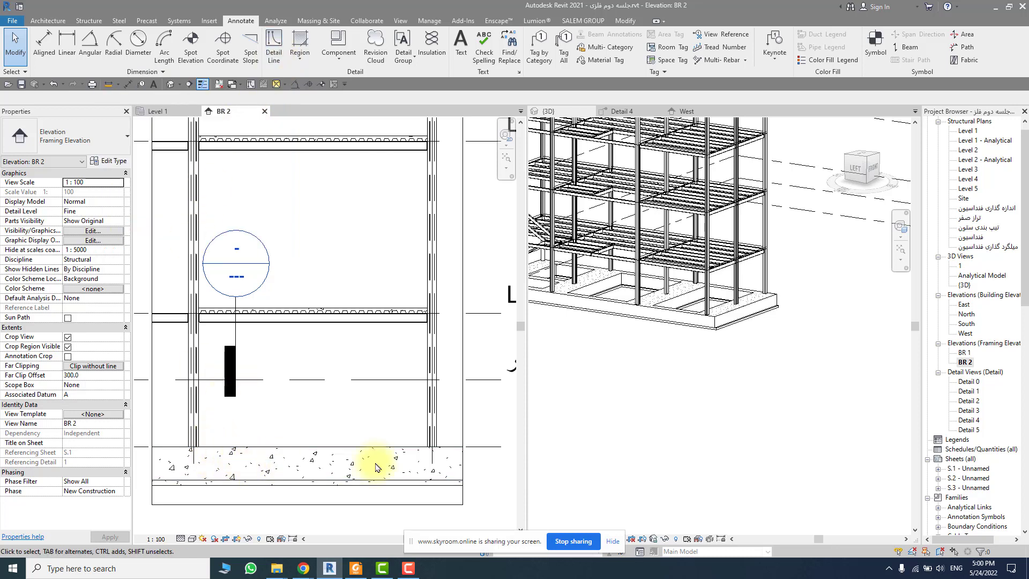
Start the Detail Line command with the Thin Lines style in BR 2, focusing on the grid 4 column base
scroll(439, 453, "up", 1)
scroll(440, 454, "up", 2)
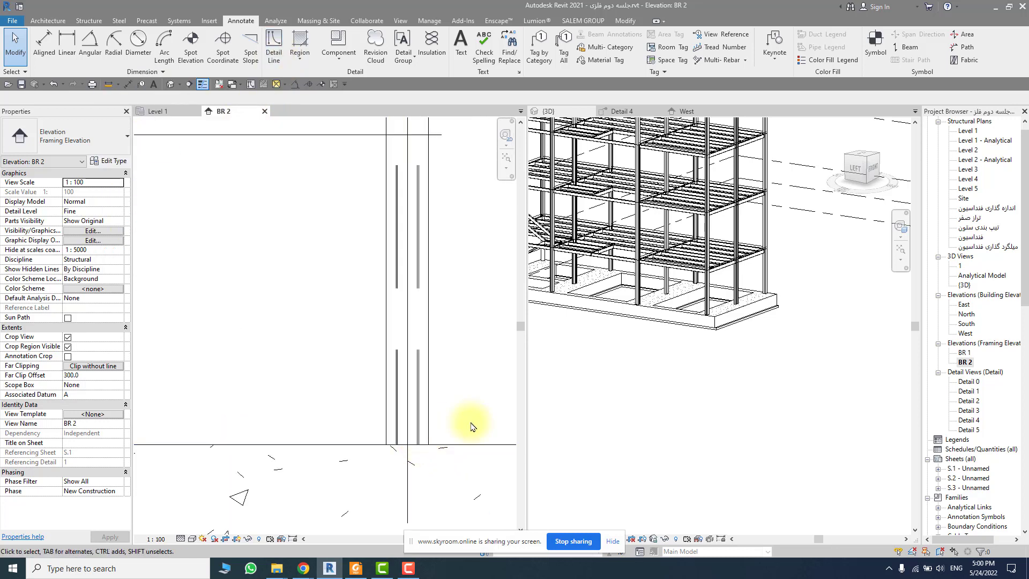
scroll(718, 309, "up", 5)
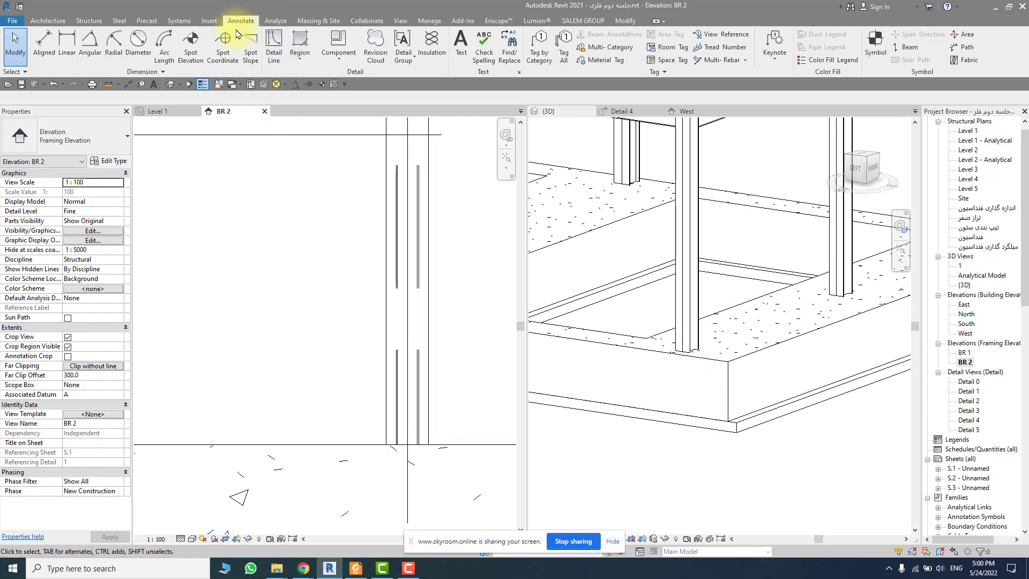
left_click(338, 64)
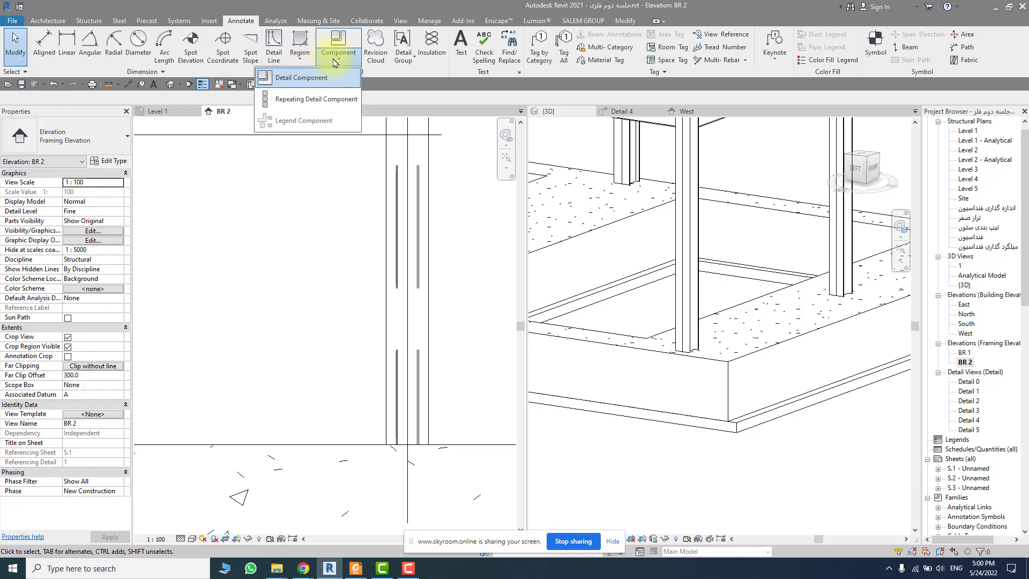
left_click(300, 59)
left_click(300, 62)
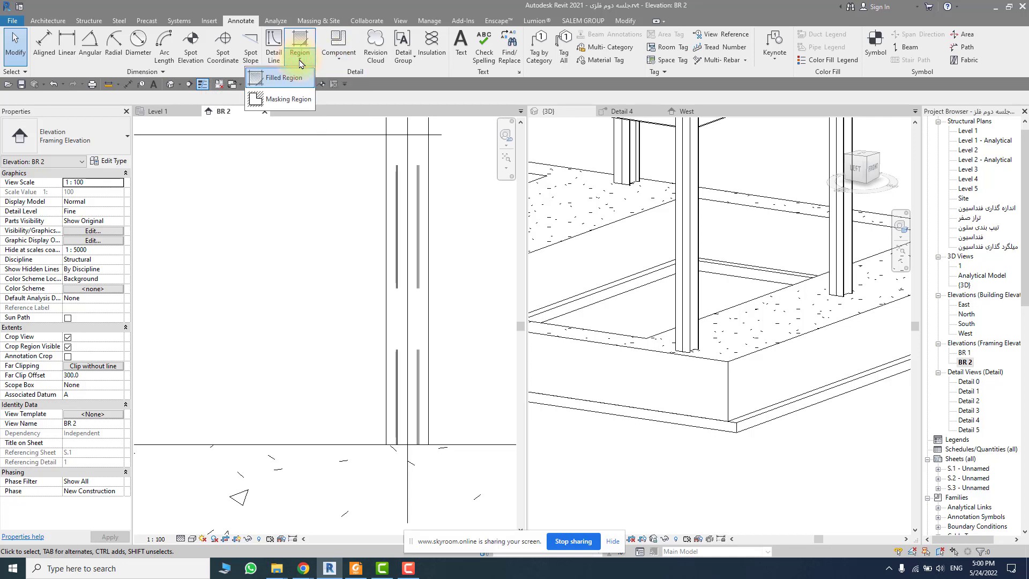
left_click(273, 61)
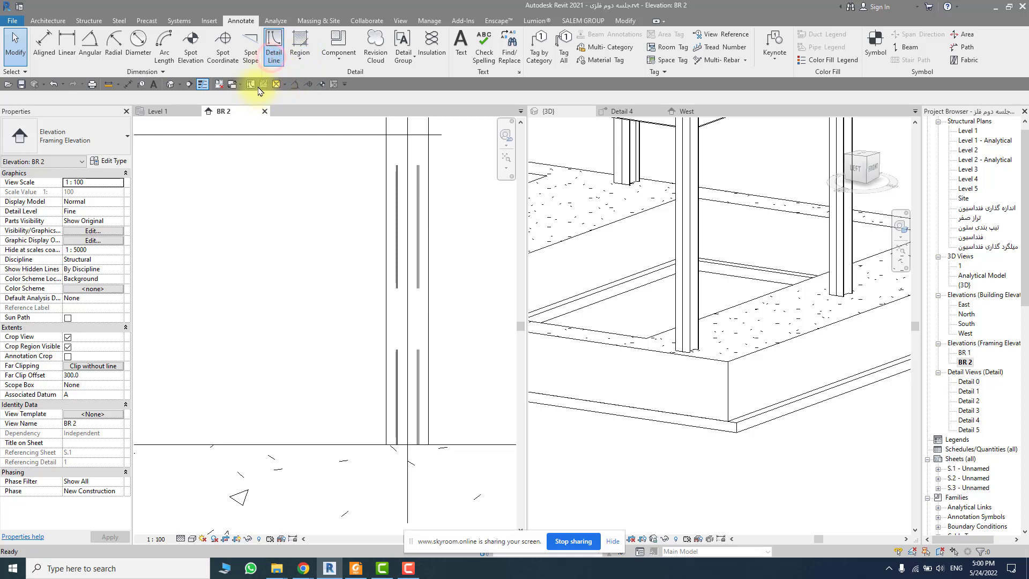
scroll(304, 164, "down", 2)
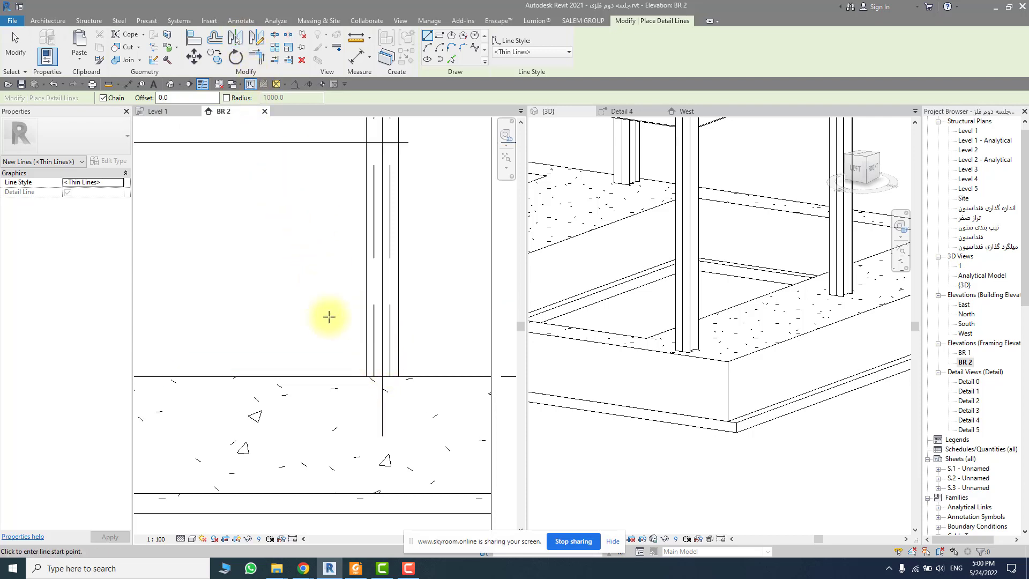
left_click(382, 377)
scroll(352, 424, "down", 2)
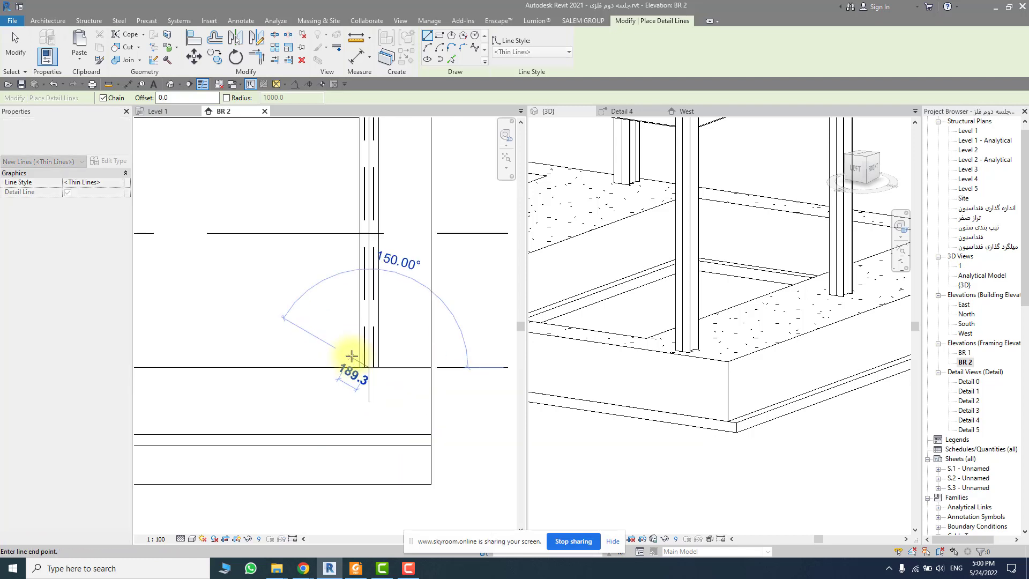
scroll(376, 367, "down", 2)
middle_click_drag(273, 318, 389, 370)
scroll(209, 272, "up", 3)
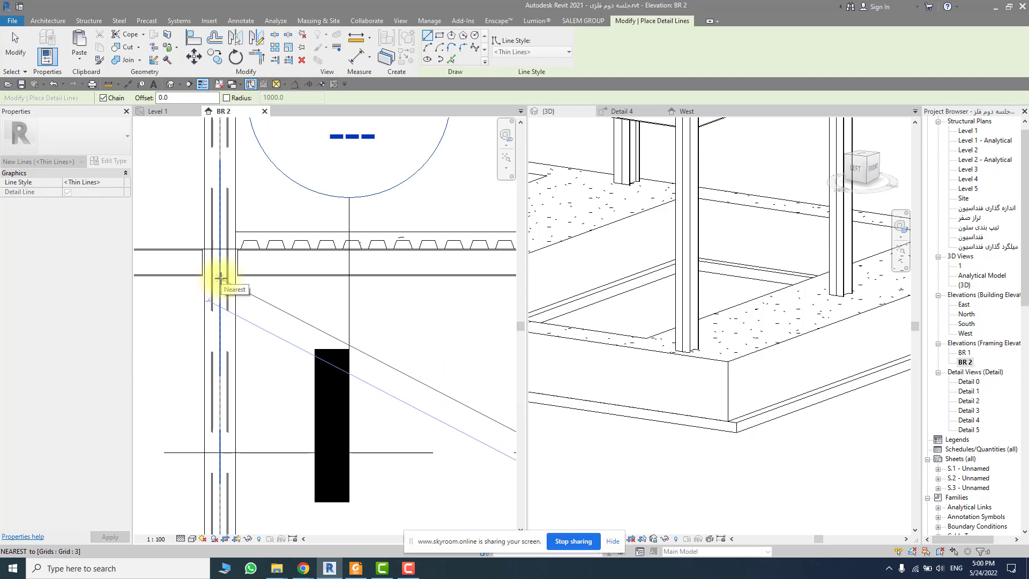
scroll(221, 281, "down", 3)
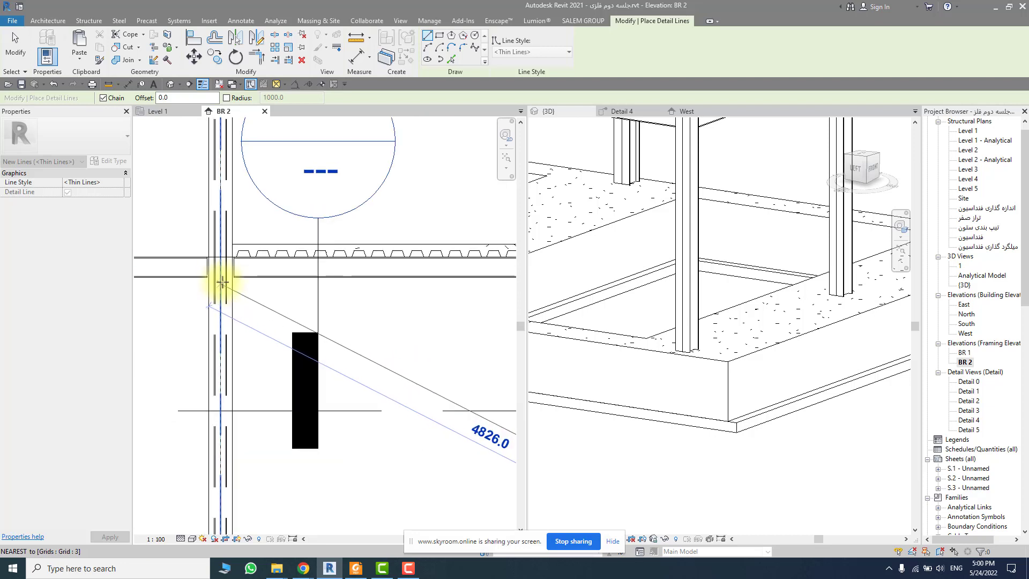
key("Escape")
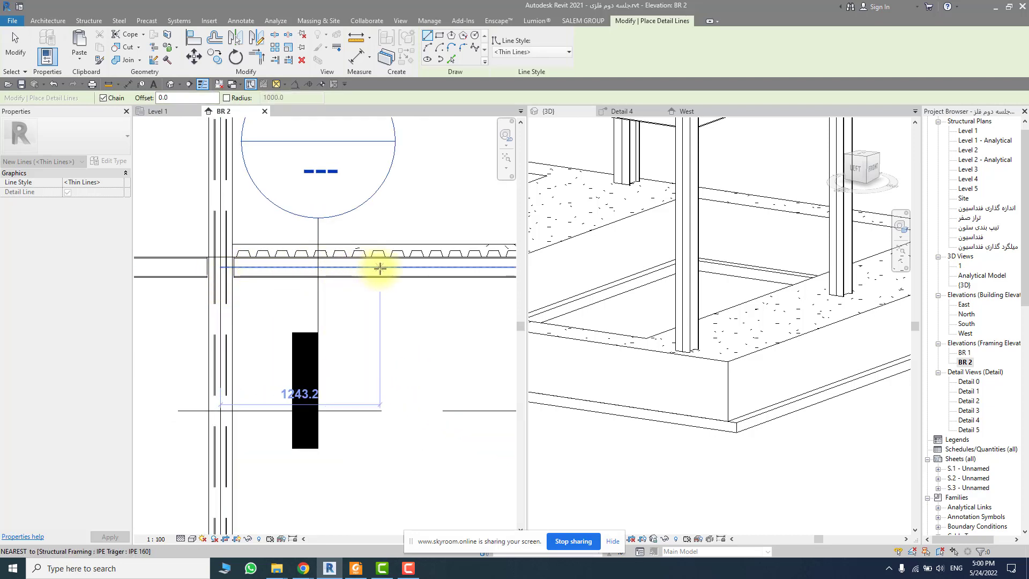
Mark the Level 1 joint at grid 3 with crossing detail lines: about 1725 mm along the beam's mid-height and a vertical on the column axis
left_click(379, 267)
left_click(158, 267)
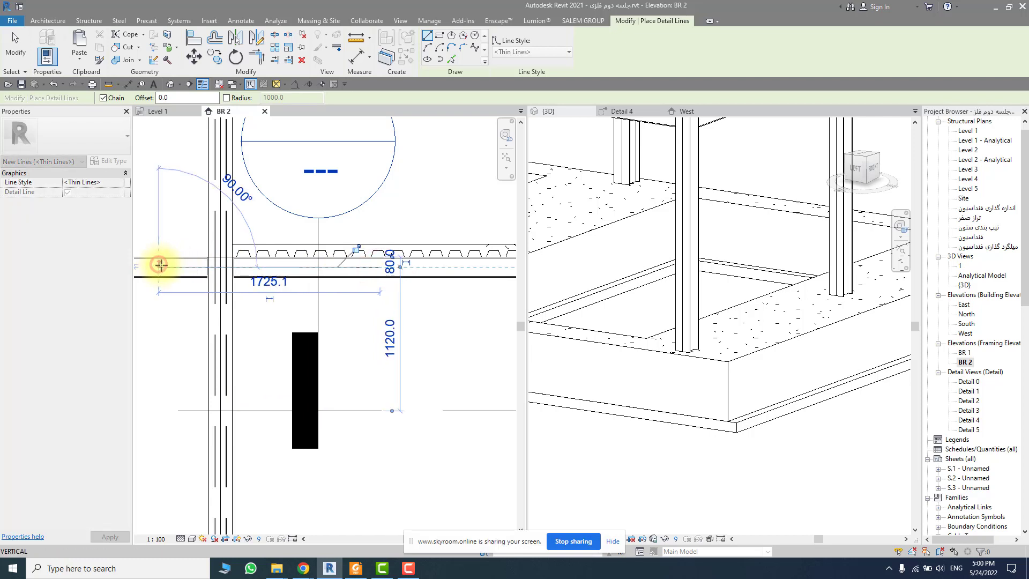
key("Escape")
left_click(220, 221)
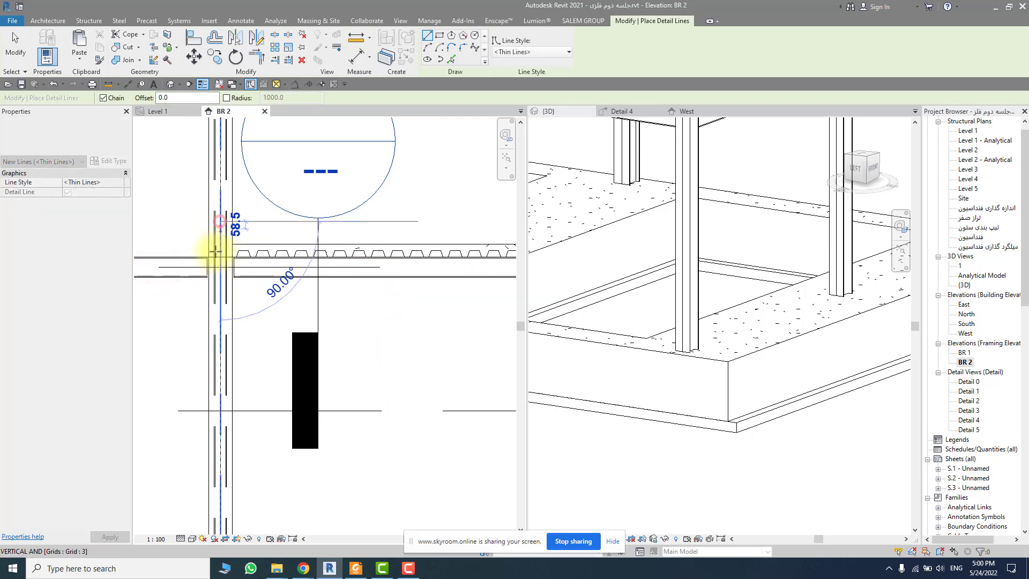
left_click(222, 300)
key("Escape")
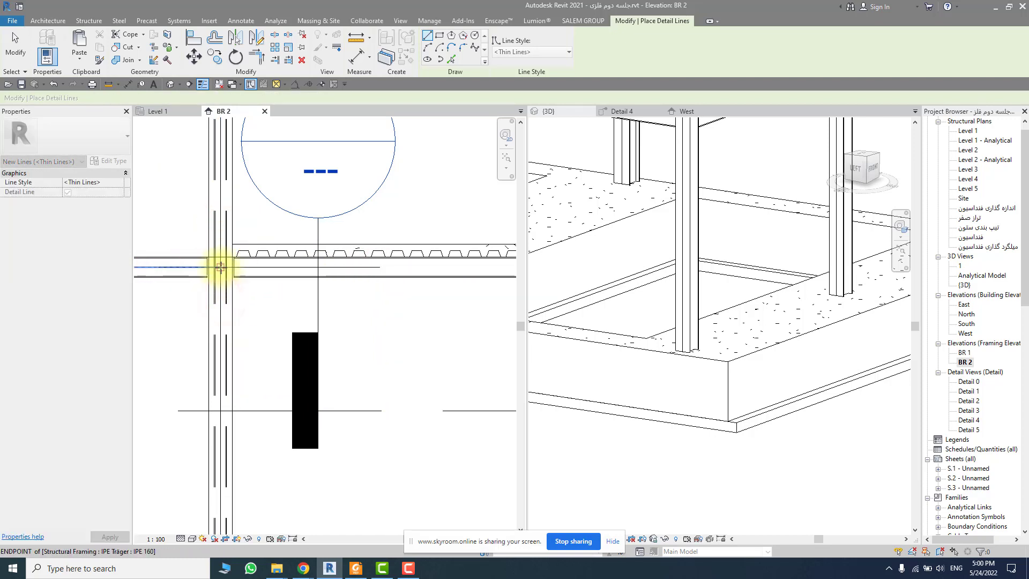
Draw a diagonal detail line about 4886 mm long from the Level 1 joint centre at grid 3 to the grid 4 column base
left_click(221, 266)
scroll(230, 290, "down", 3)
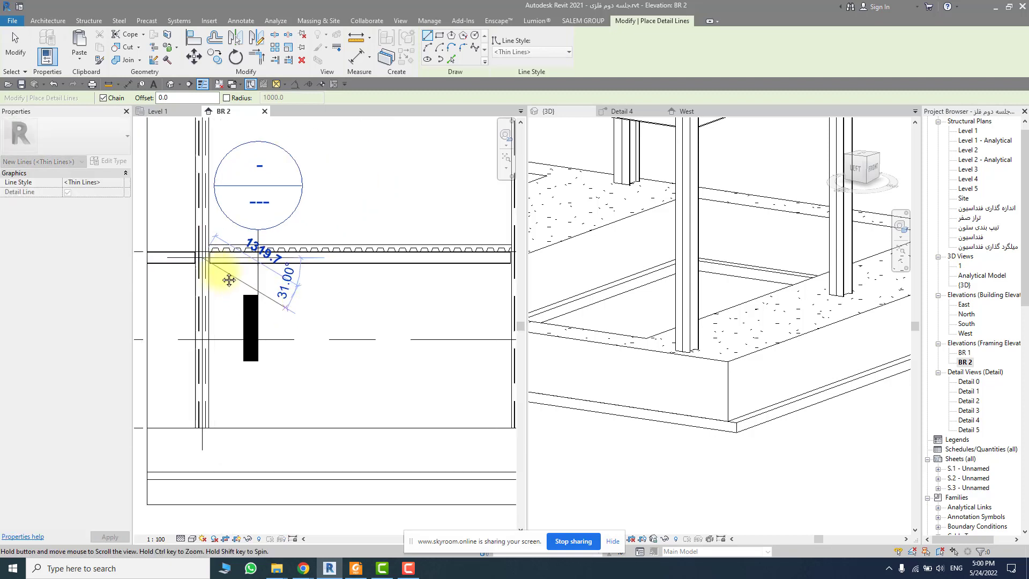
scroll(450, 388, "up", 2)
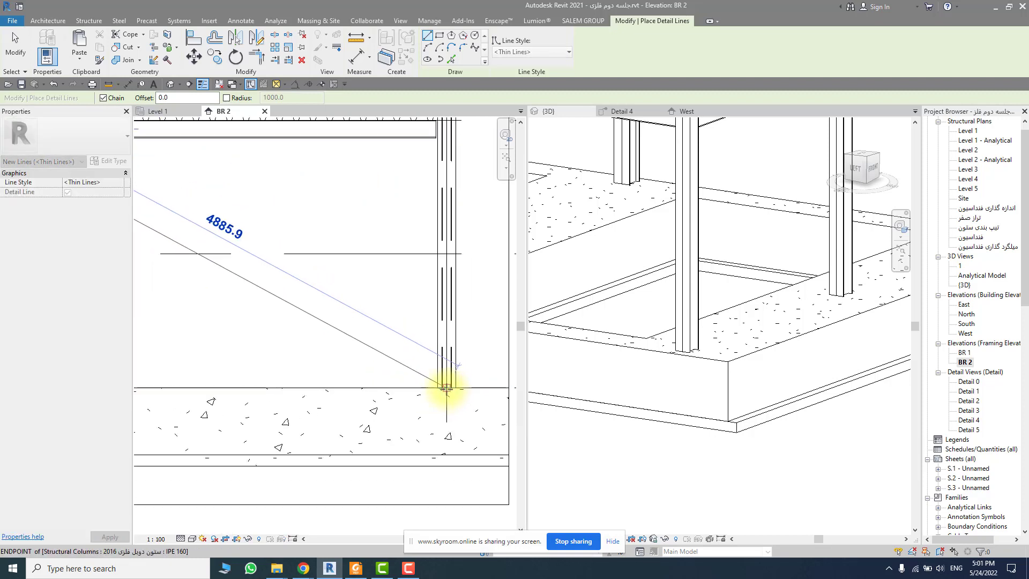
left_click(447, 388)
key("Escape")
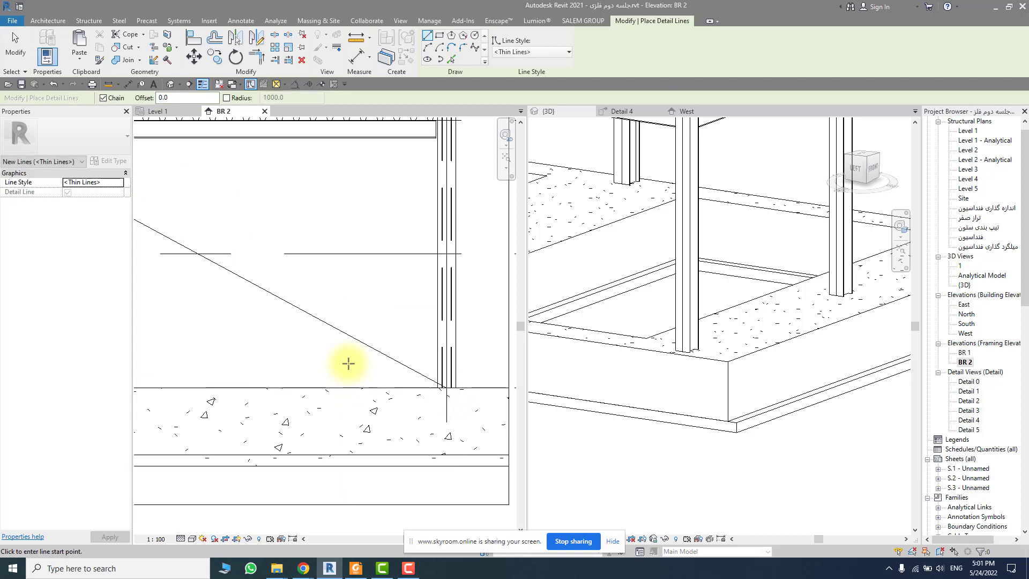
Mark the Level 2 joint at grid 4 with a vertical detail line about 1116 mm long and a horizontal one along the beam's mid-height
scroll(349, 363, "down", 1)
middle_click_drag(381, 184, 356, 354)
scroll(390, 164, "up", 1)
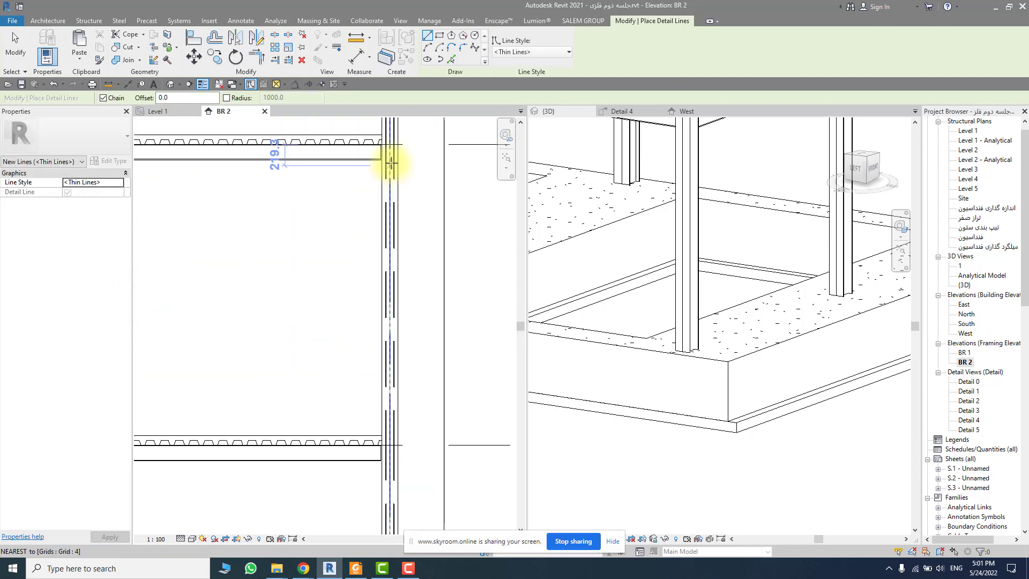
middle_click_drag(391, 132, 391, 189)
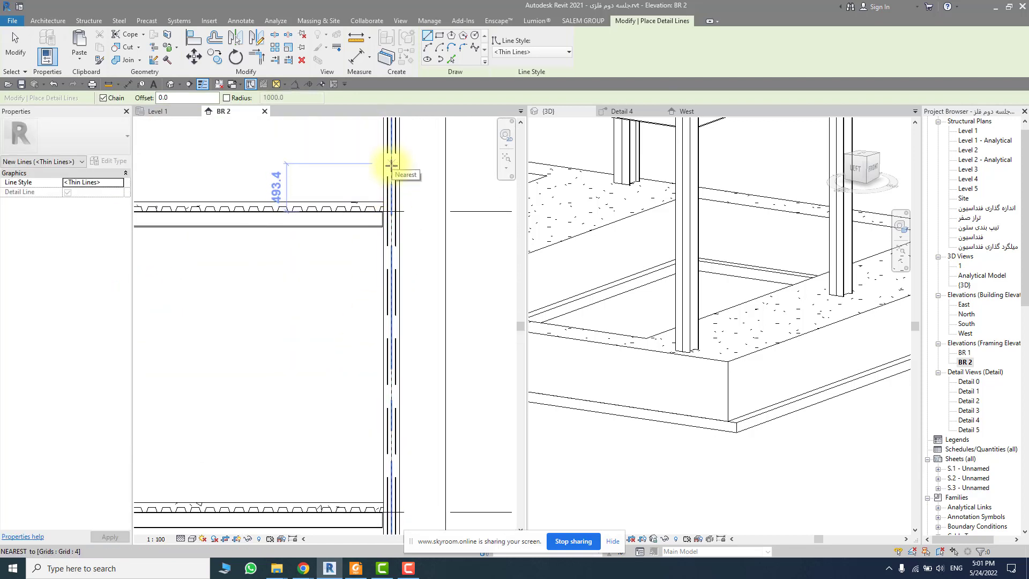
left_click(390, 164)
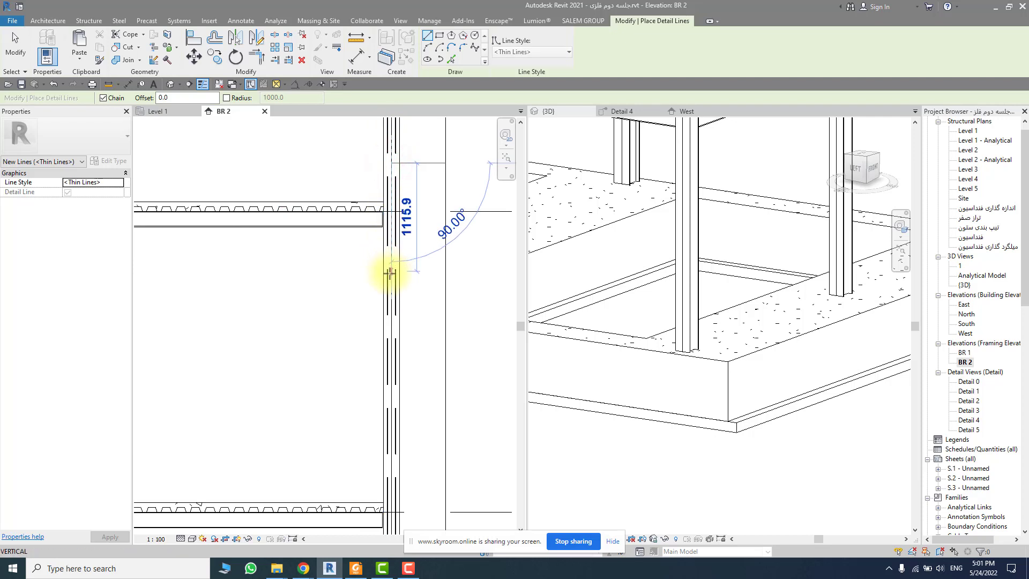
key("Escape")
left_click(328, 220)
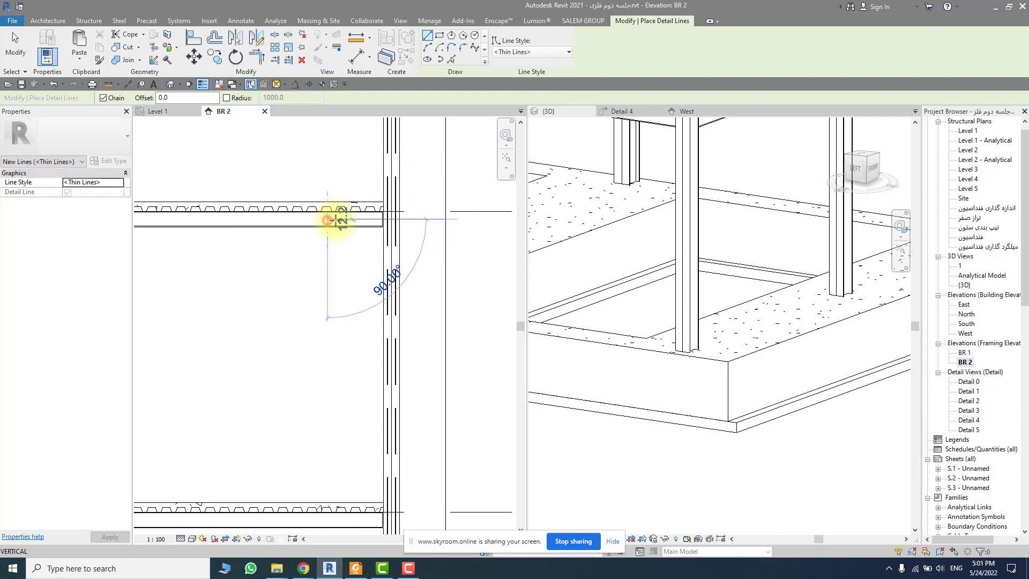
left_click(427, 219)
key("Escape")
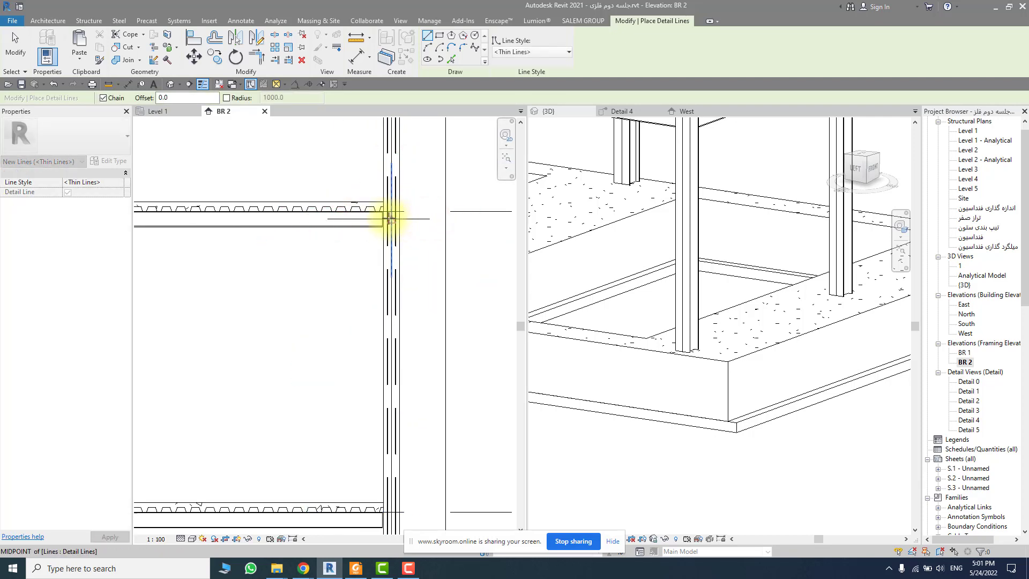
Draw a diagonal detail line from the Level 2 joint centre at grid 4 down to the Level 1 joint centre at grid 3
left_click(390, 219)
scroll(349, 246, "up", 5)
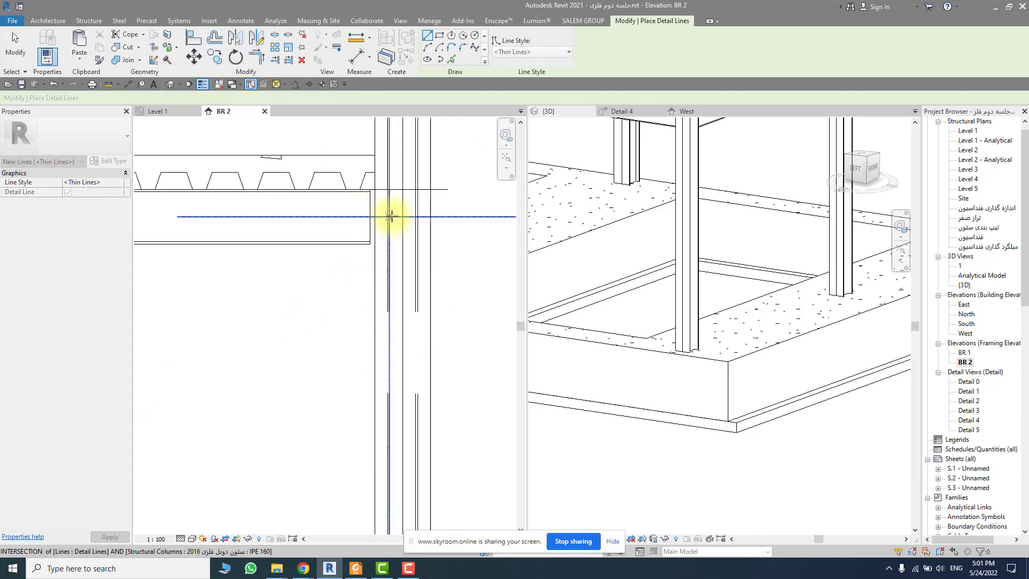
scroll(404, 217, "up", 2)
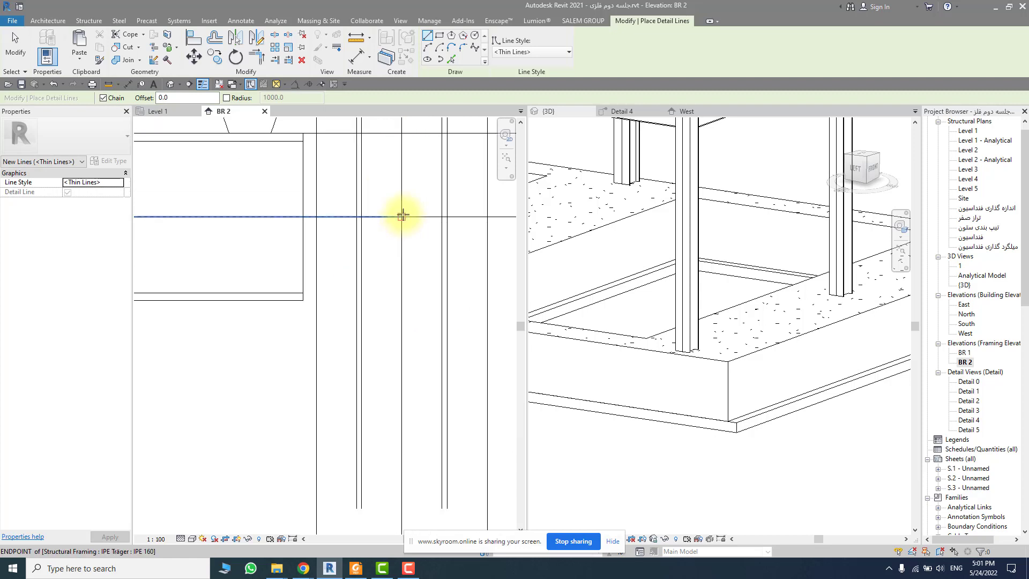
left_click(402, 207)
scroll(402, 197, "down", 5)
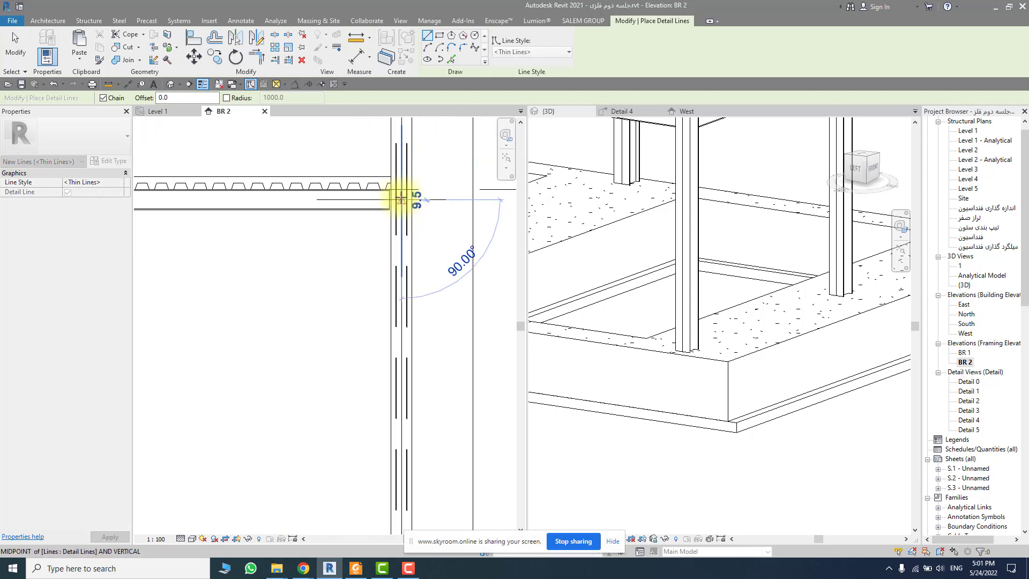
scroll(279, 335, "up", 5)
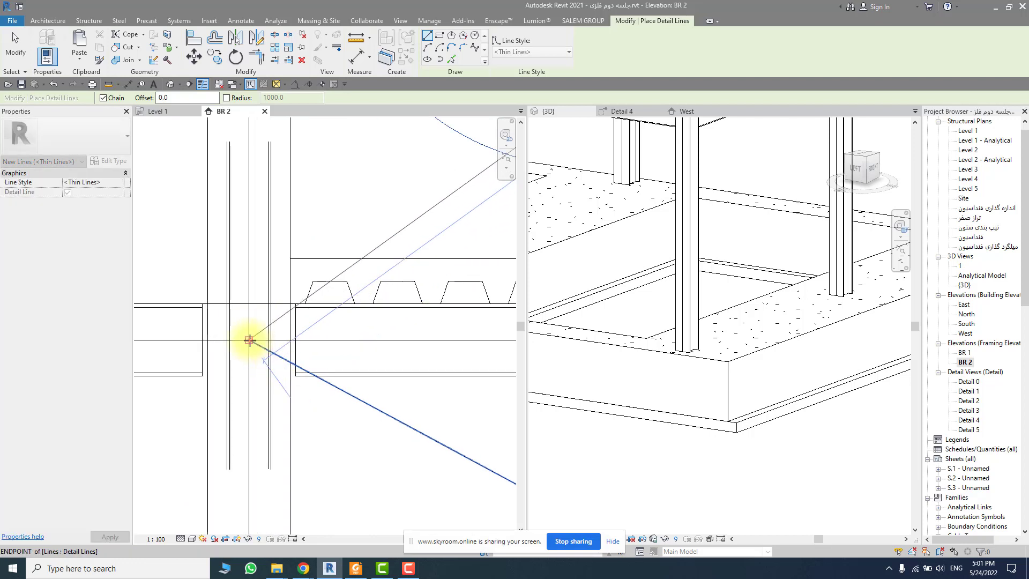
left_click(250, 340)
Draw a horizontal detail line along the Level 1 beam's mid-height across the grid 4 column to mark that joint
scroll(292, 317, "down", 4)
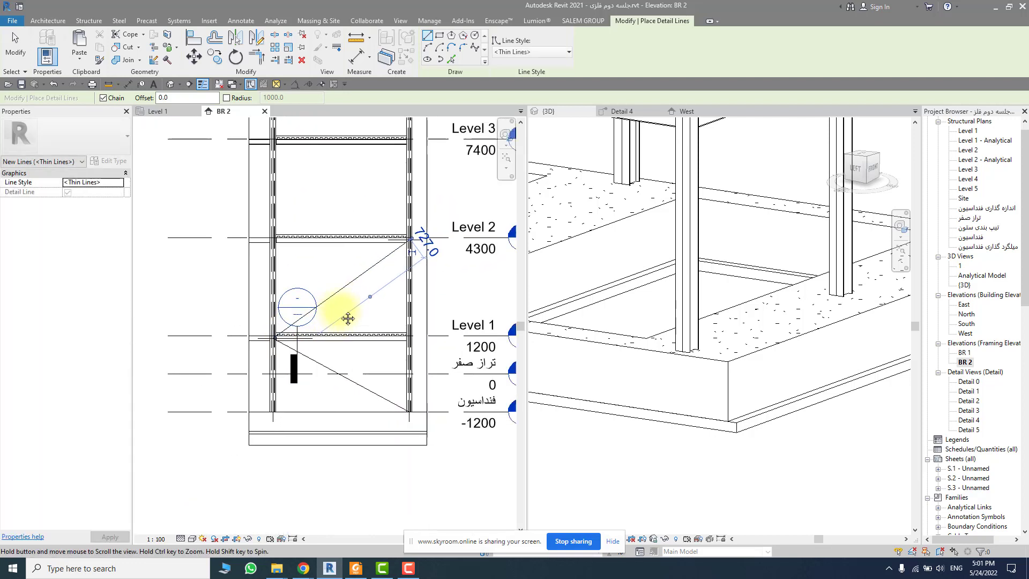
scroll(409, 236, "up", 5)
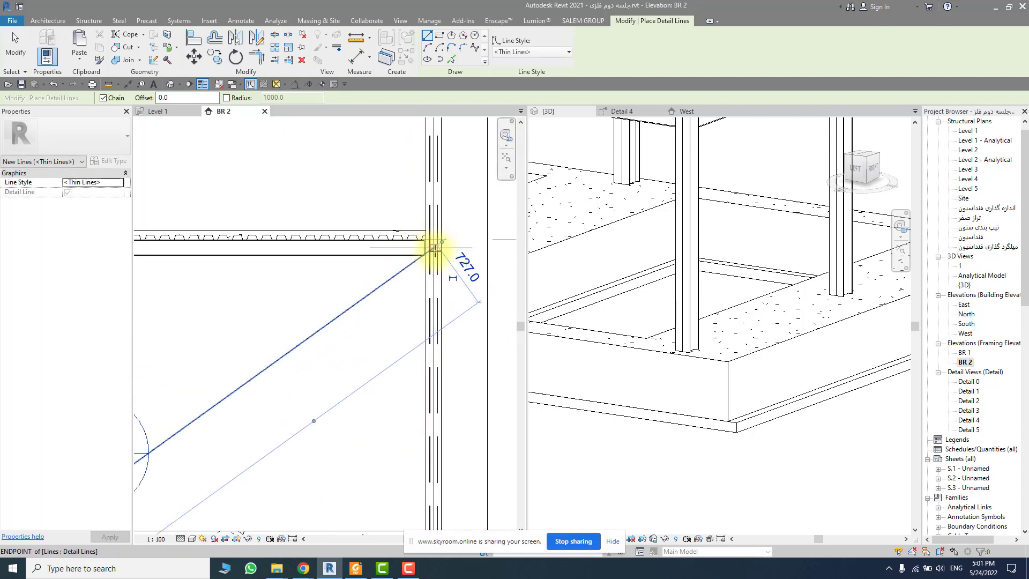
left_click(435, 248)
scroll(407, 263, "down", 4)
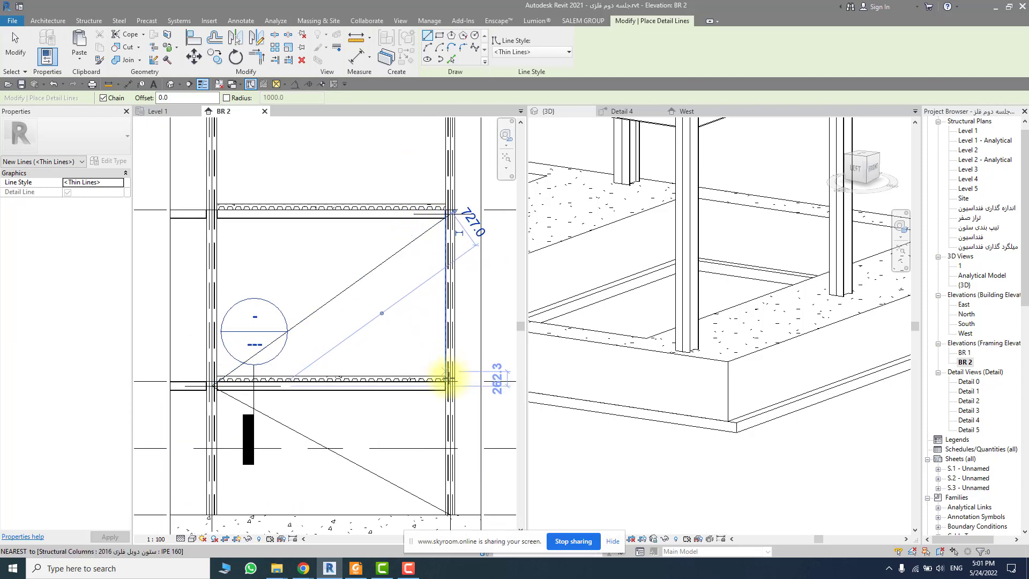
scroll(451, 377, "up", 2)
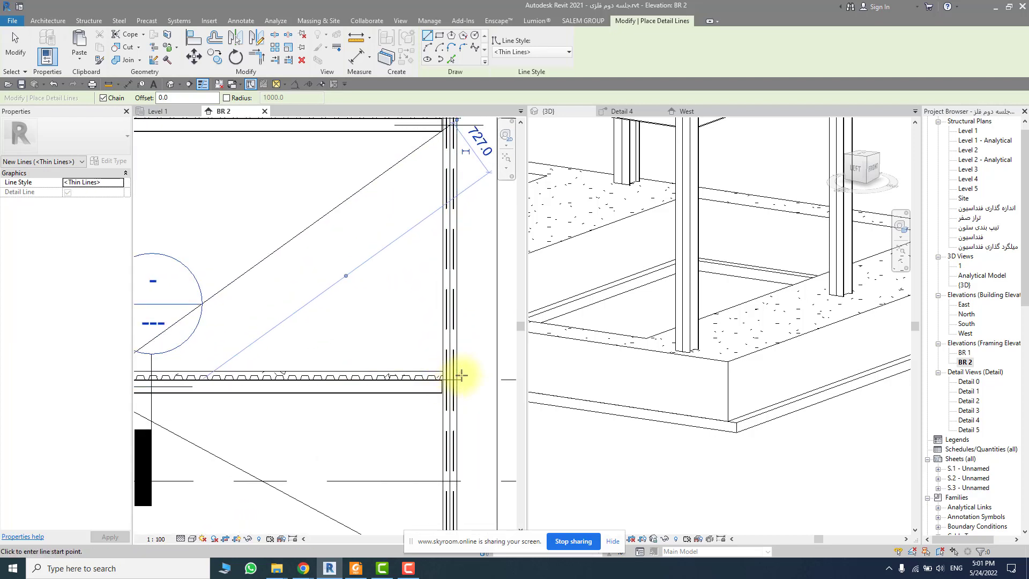
scroll(467, 377, "up", 2)
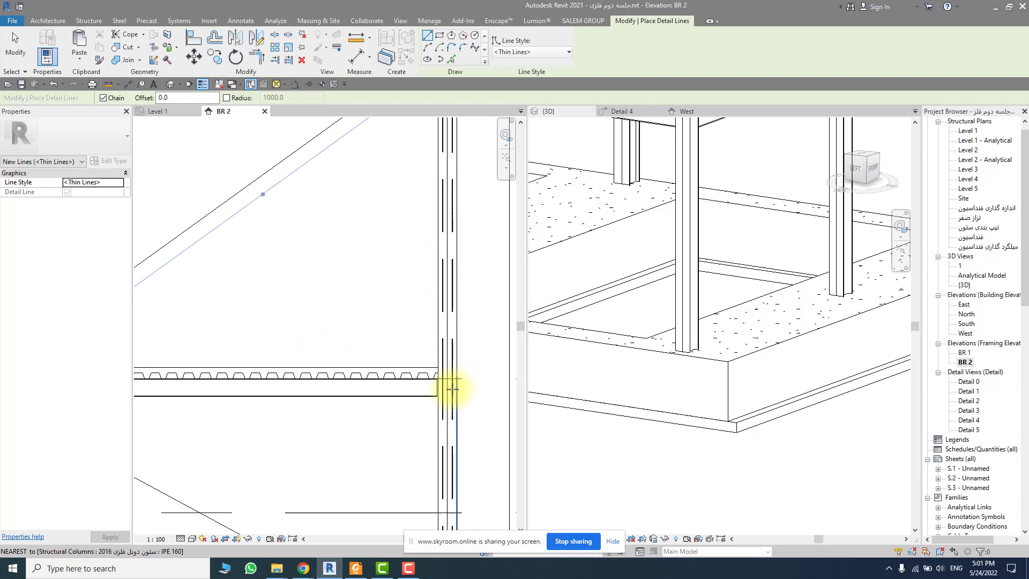
left_click(381, 388)
left_click(488, 388)
key("Escape")
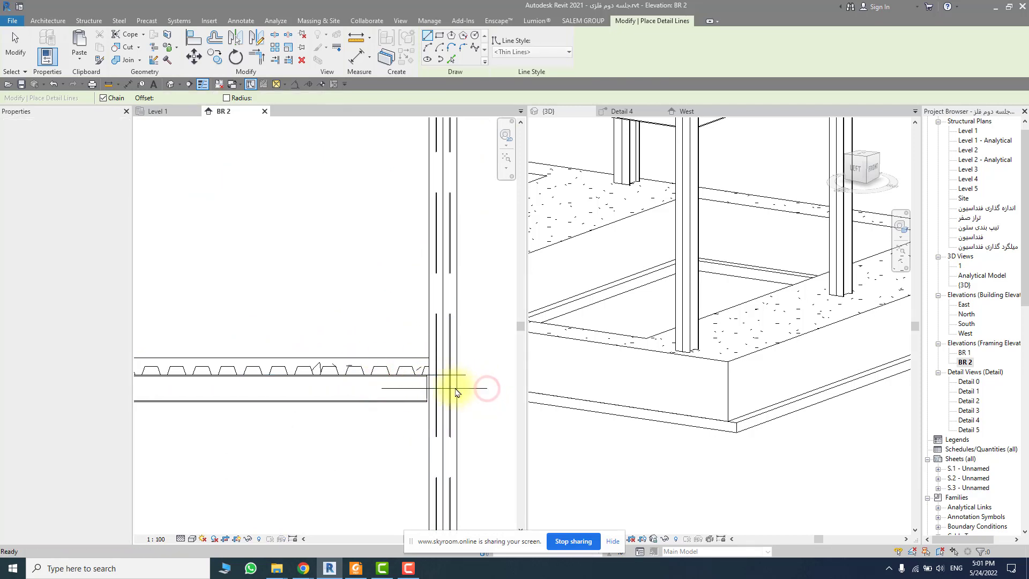
scroll(443, 388, "down", 5)
middle_click_drag(443, 387, 478, 403)
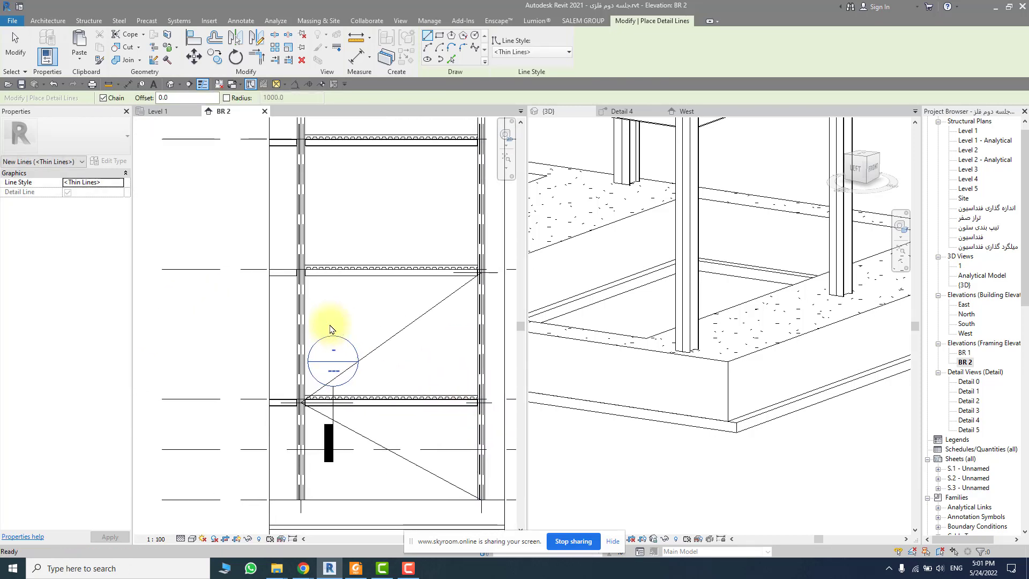
Draw a horizontal detail line about 381 mm long along the Level 2 beam's mid-height across the grid 3 column
scroll(311, 280, "up", 2)
scroll(306, 274, "up", 2)
left_click(275, 257)
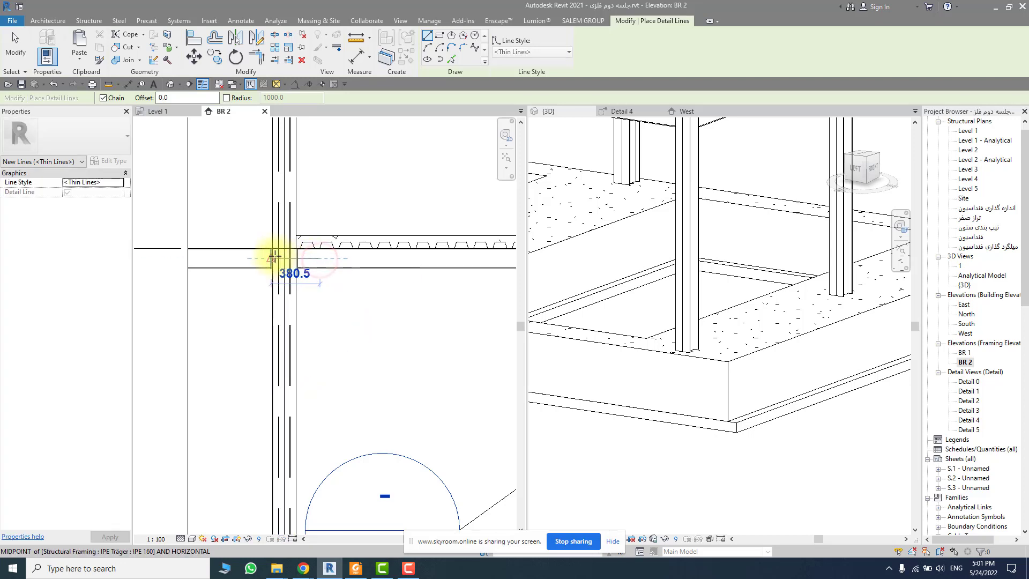
key("Escape")
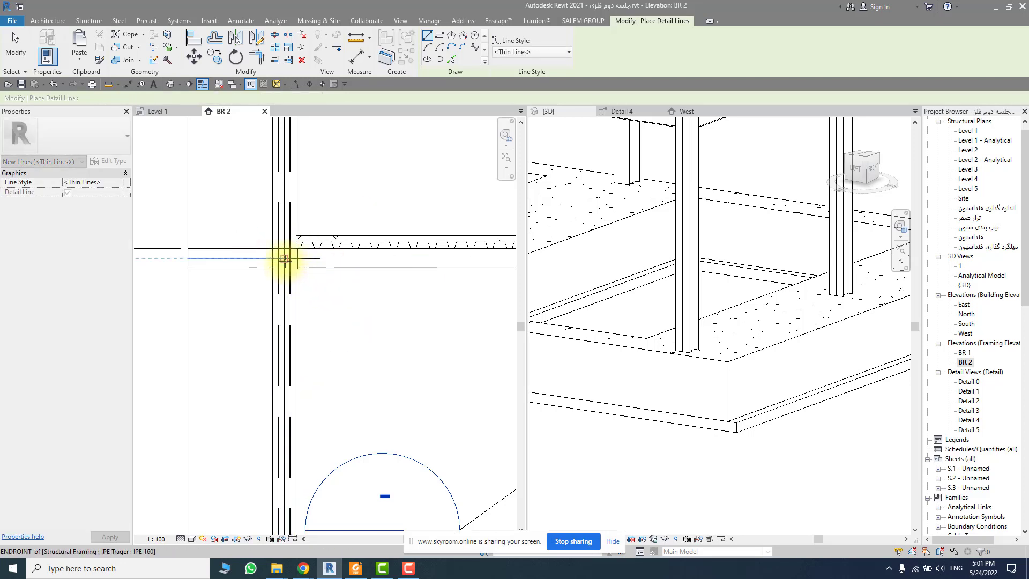
Draw a diagonal detail line from the Level 2 joint centre at grid 3 down to the Level 1 joint centre at grid 4
scroll(284, 259, "up", 3)
left_click(284, 259)
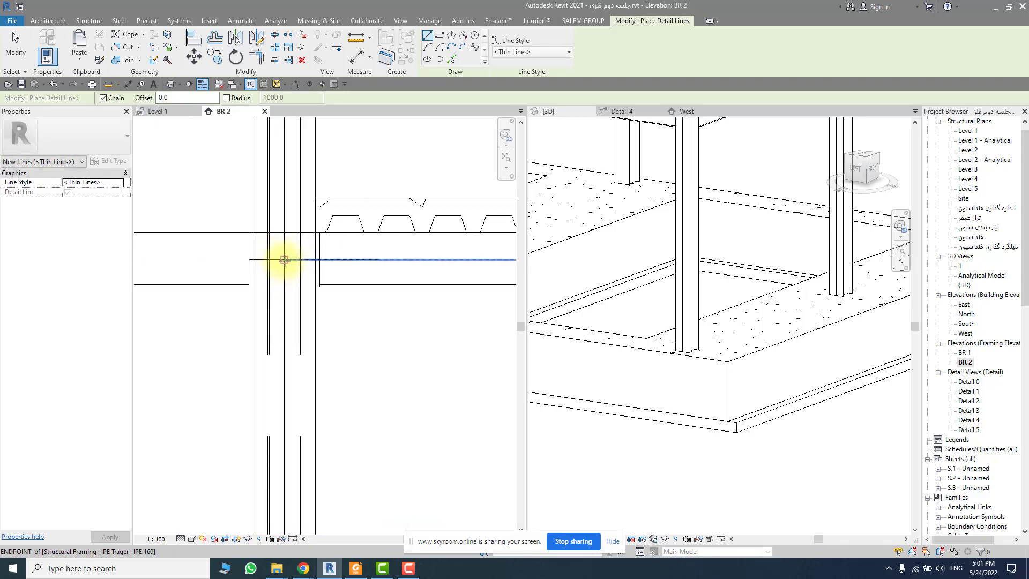
scroll(343, 316, "down", 4)
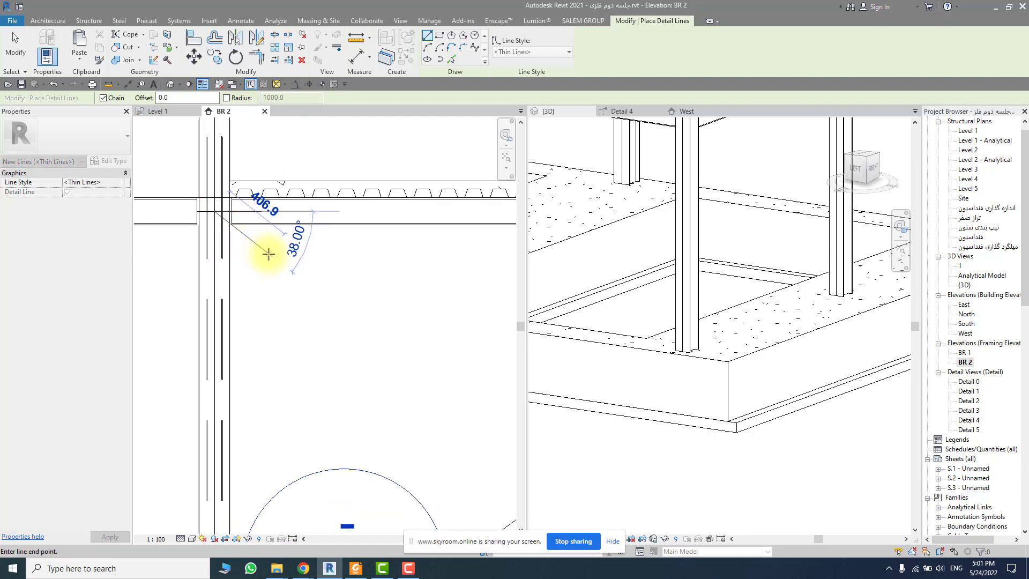
scroll(257, 257, "down", 2)
scroll(410, 378, "up", 4)
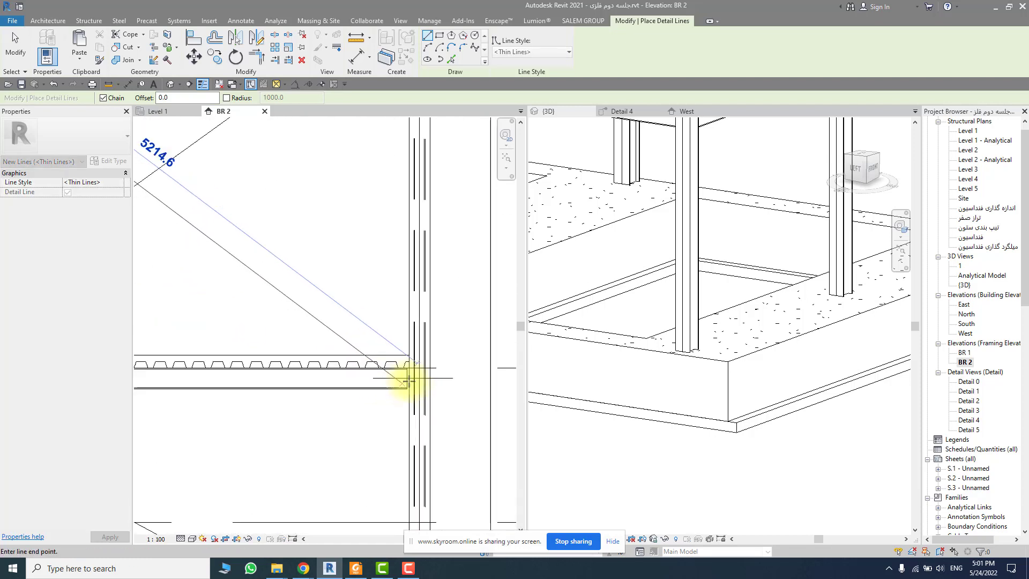
scroll(423, 380, "up", 4)
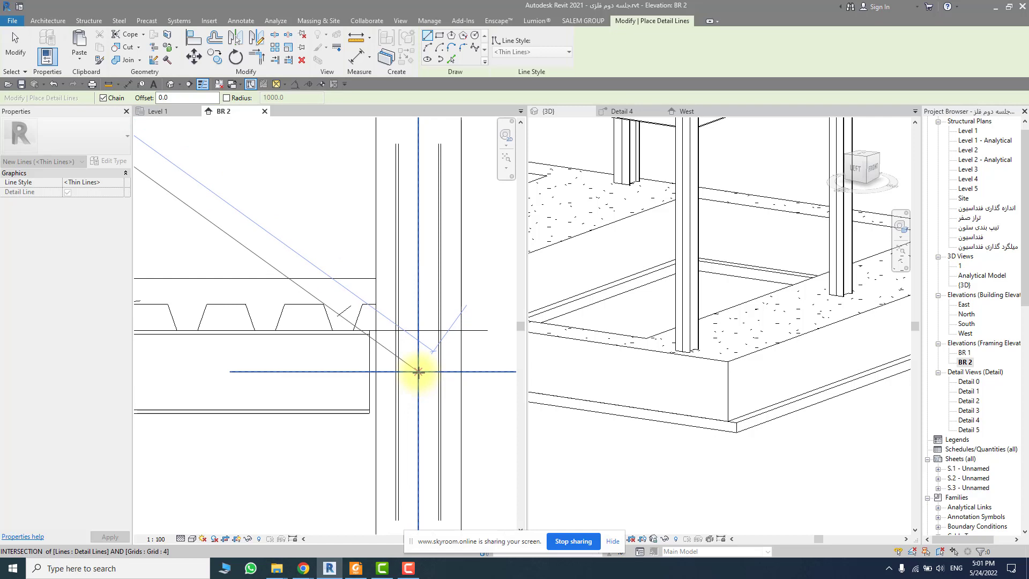
left_click(419, 372)
Continue with a diagonal detail line about 4886 mm long from the Level 1 joint centre at grid 4 to the grid 3 column base
left_click(440, 331)
scroll(443, 335, "down", 3)
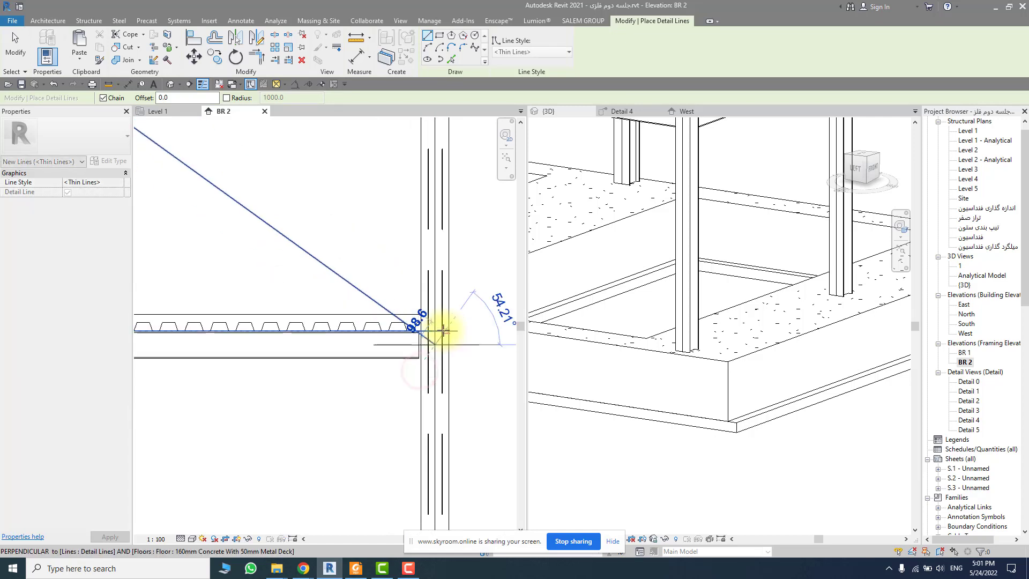
scroll(226, 429, "up", 4)
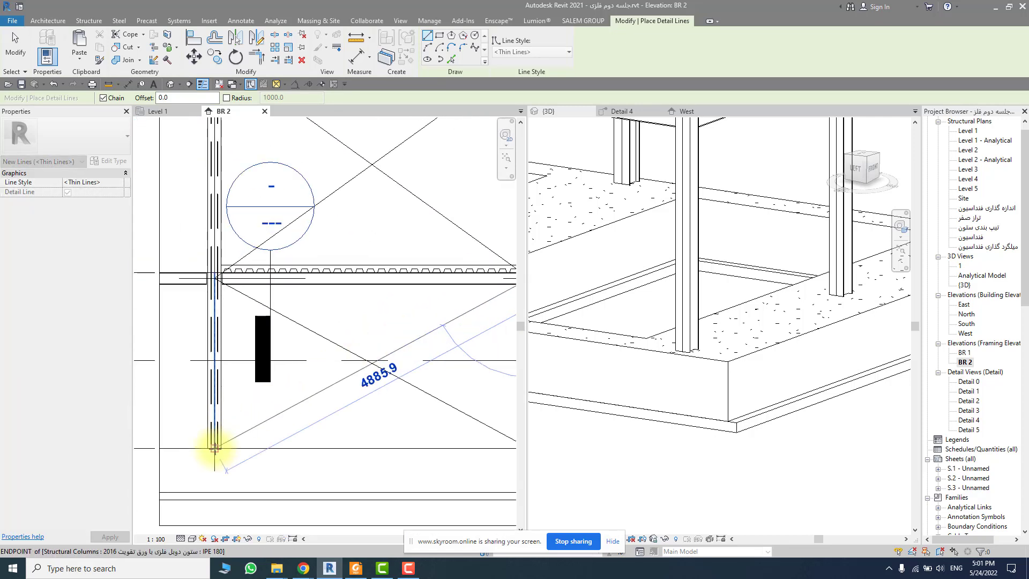
left_click(214, 447)
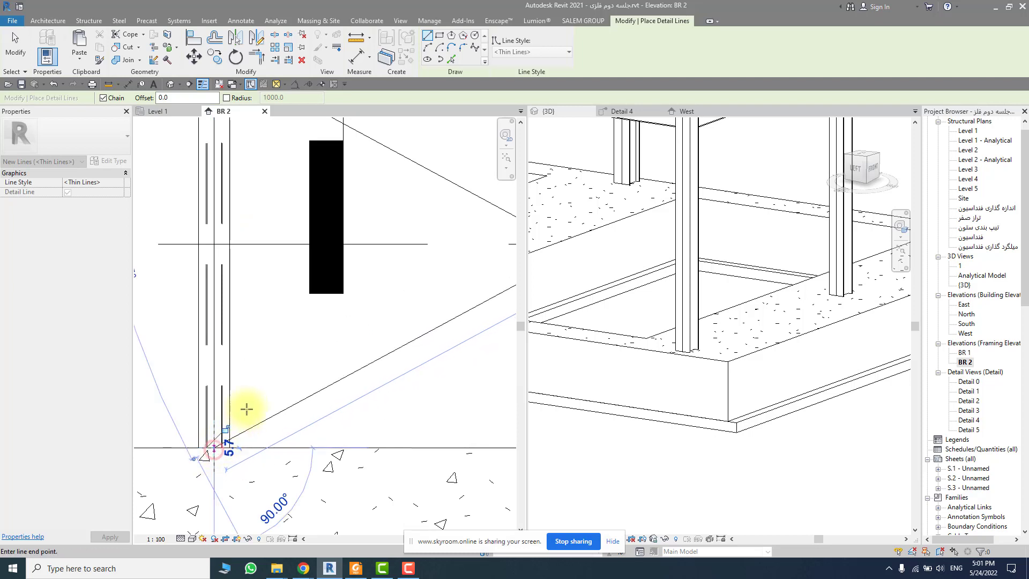
key("Escape")
key("Escape")
scroll(247, 409, "down", 5)
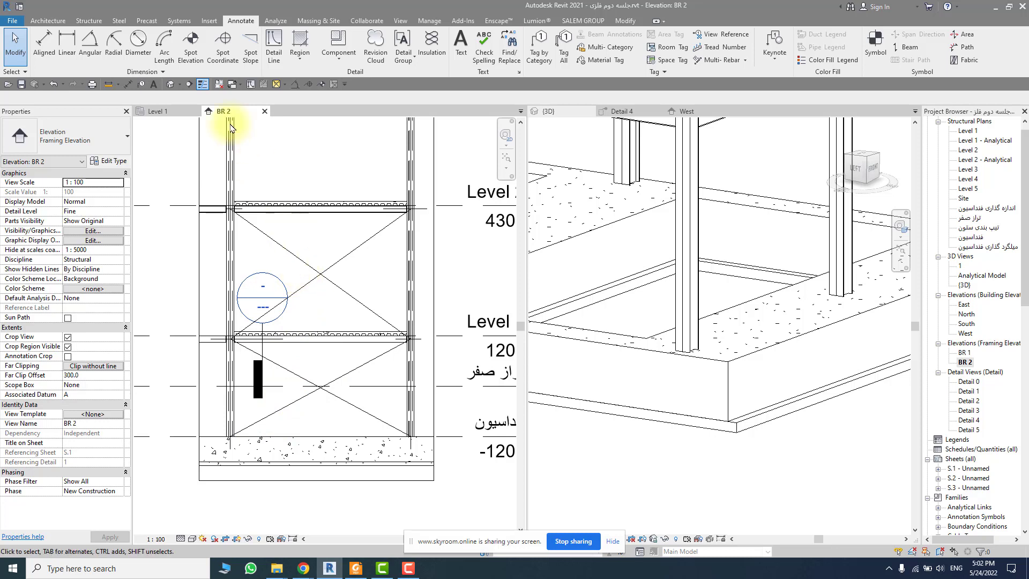
Place a UPN100 brace about 4886 mm long along the diagonal from the grid 3 column base to the Level 1 joint at grid 4
left_click(88, 22)
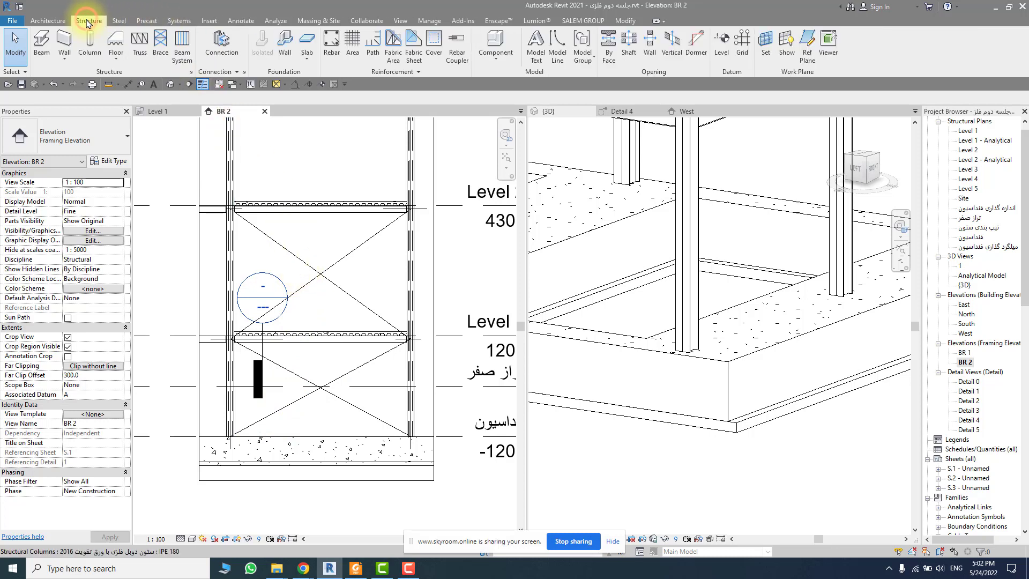
left_click(159, 48)
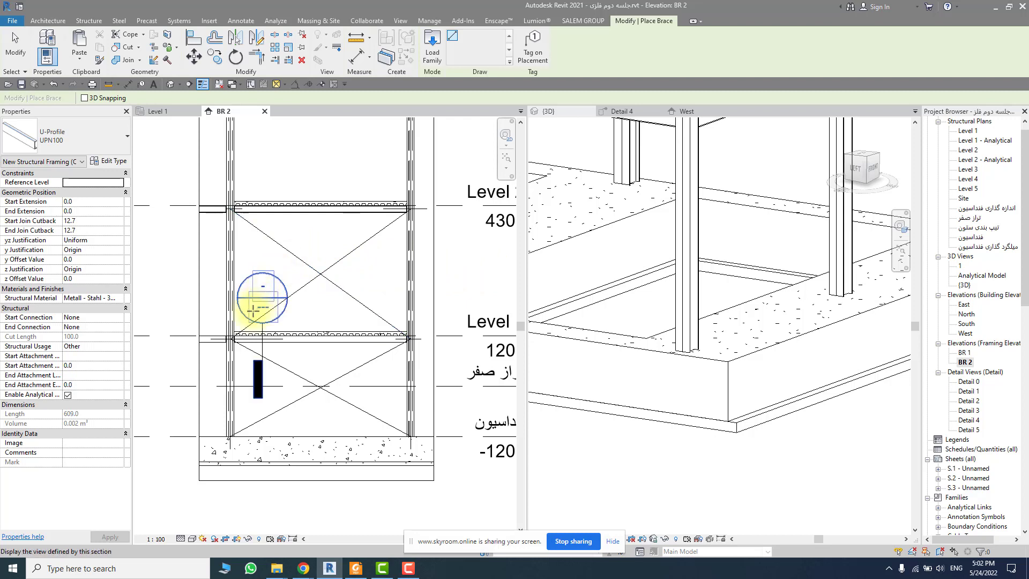
left_click(231, 339)
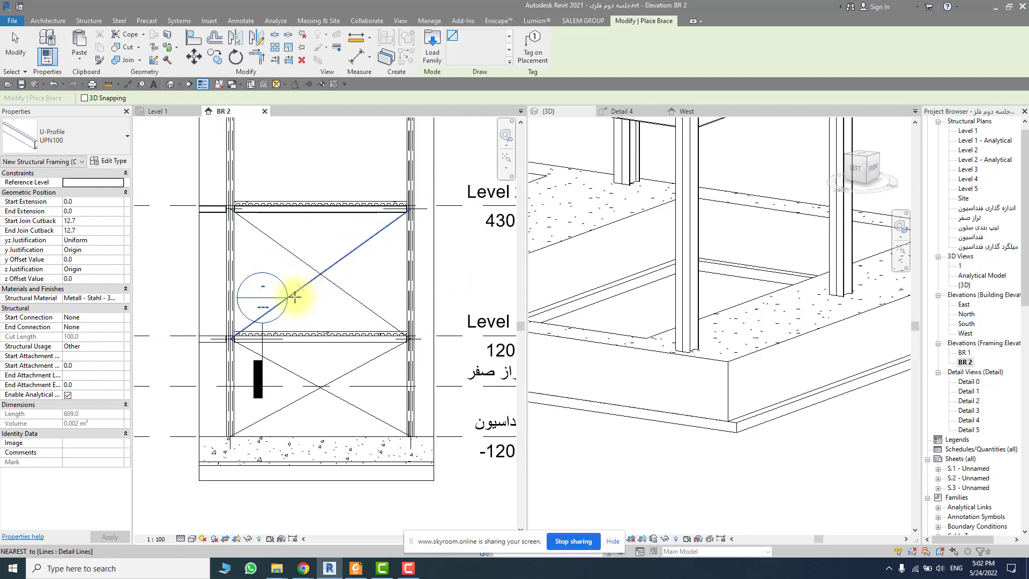
scroll(232, 444, "up", 4)
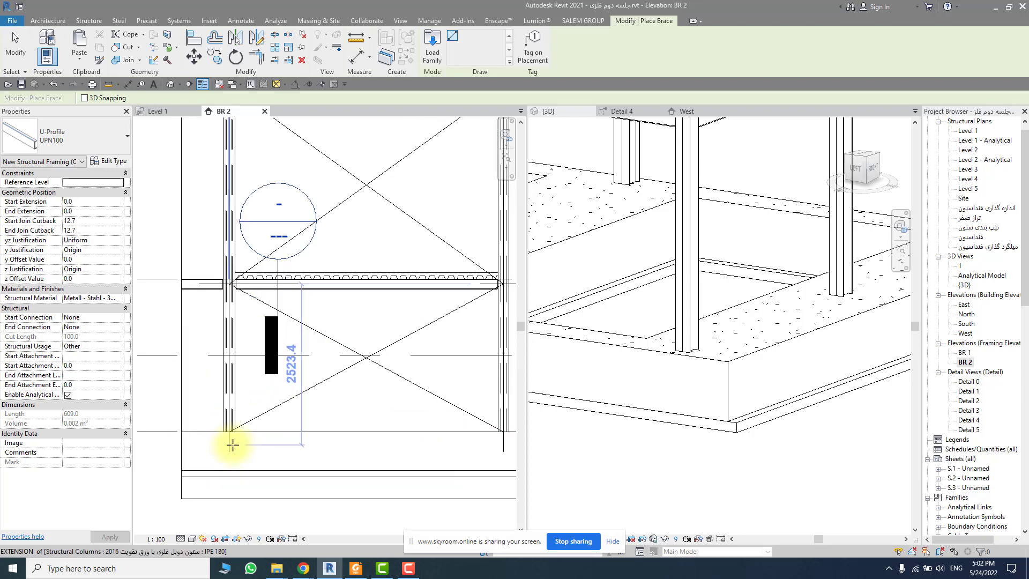
left_click(227, 427)
scroll(409, 342, "down", 4)
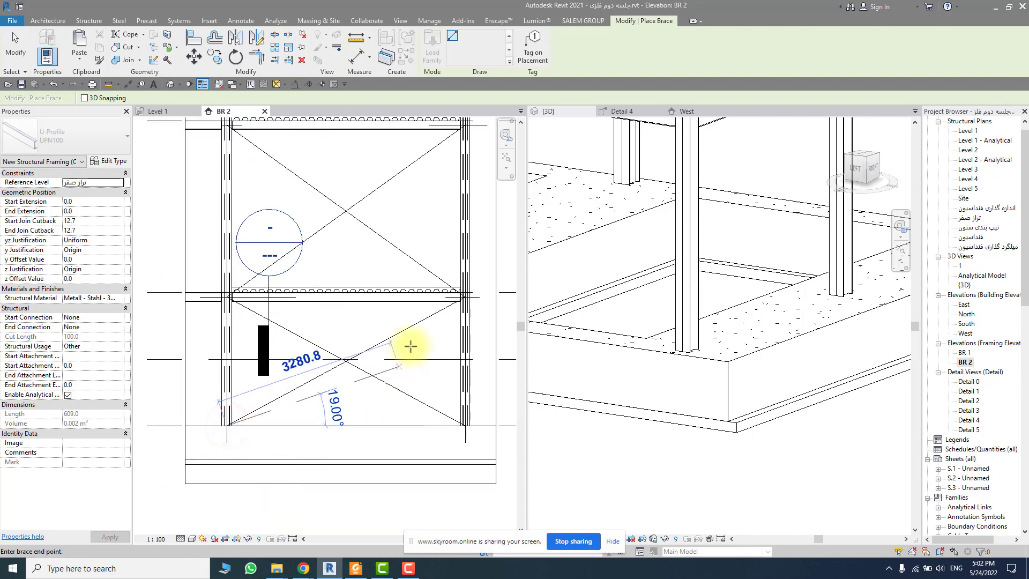
scroll(463, 297, "up", 4)
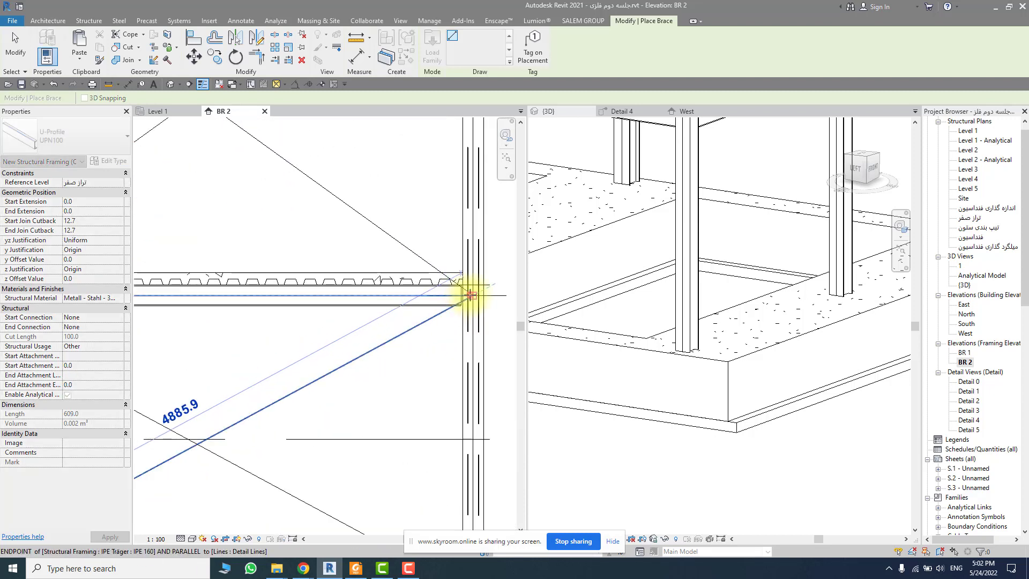
left_click(463, 296)
Place the crossing UPN100 brace, about 4886 mm long, from the grid 4 column base to the Level 1 joint at grid 3
scroll(434, 370, "down", 2)
scroll(434, 369, "down", 2)
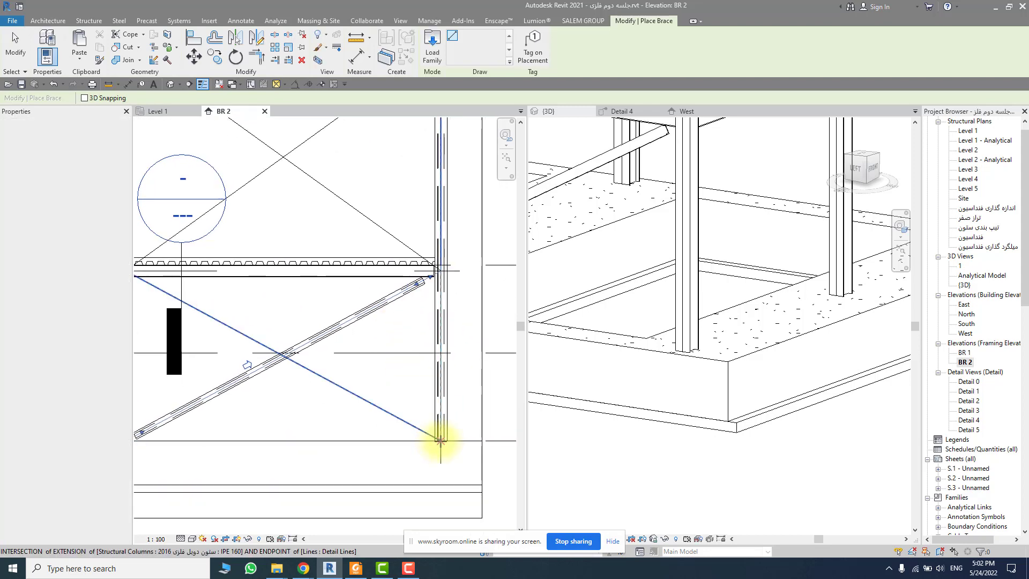
scroll(376, 428, "down", 1)
left_click(376, 427)
scroll(252, 342, "up", 4)
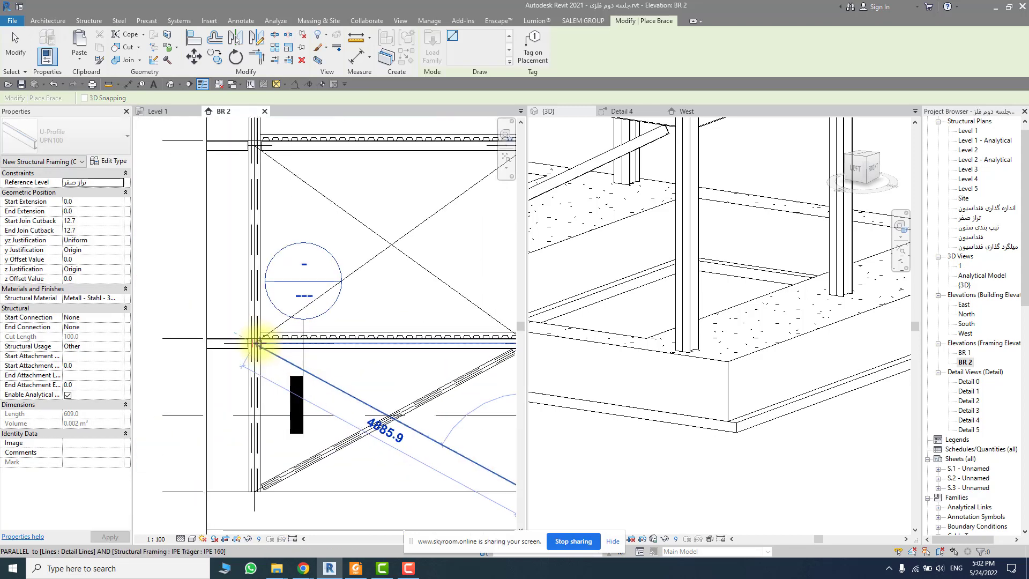
left_click(252, 341)
scroll(257, 402, "down", 3)
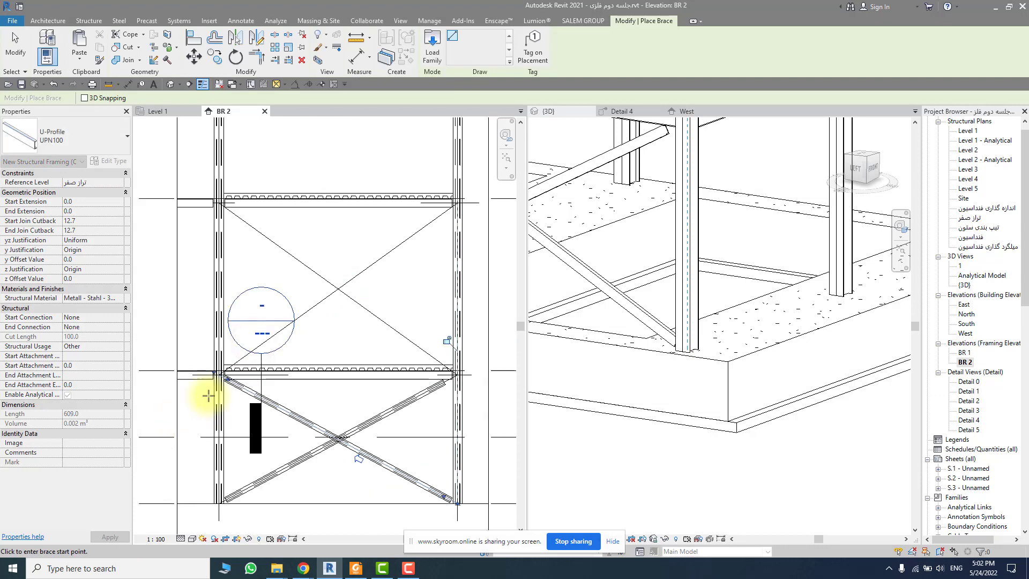
Place a full-length UPN100 brace from the Level 1 joint at grid 4 up to the Level 2 joint at grid 3
scroll(192, 401, "up", 2)
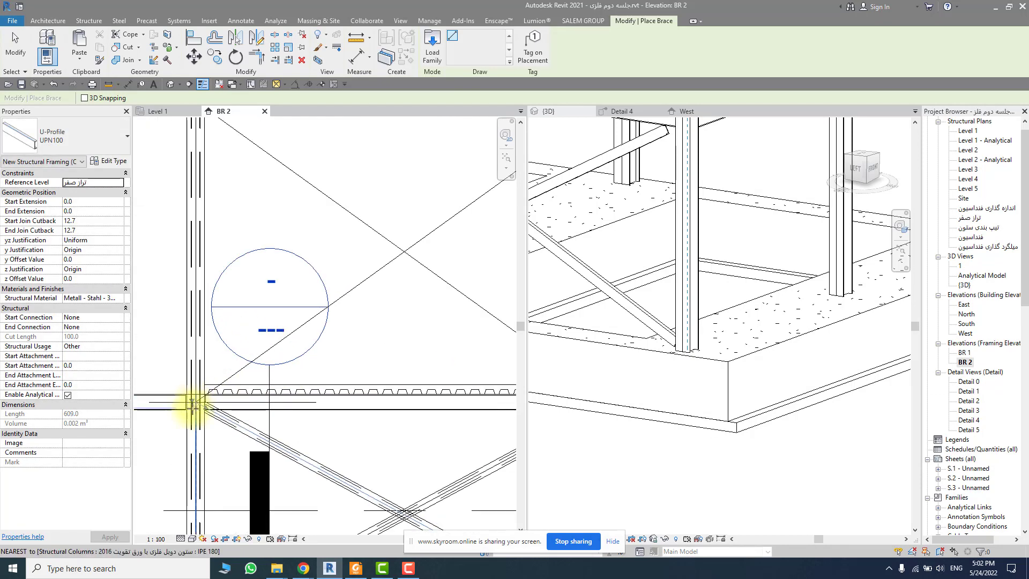
left_click(193, 402)
scroll(195, 414, "down", 3)
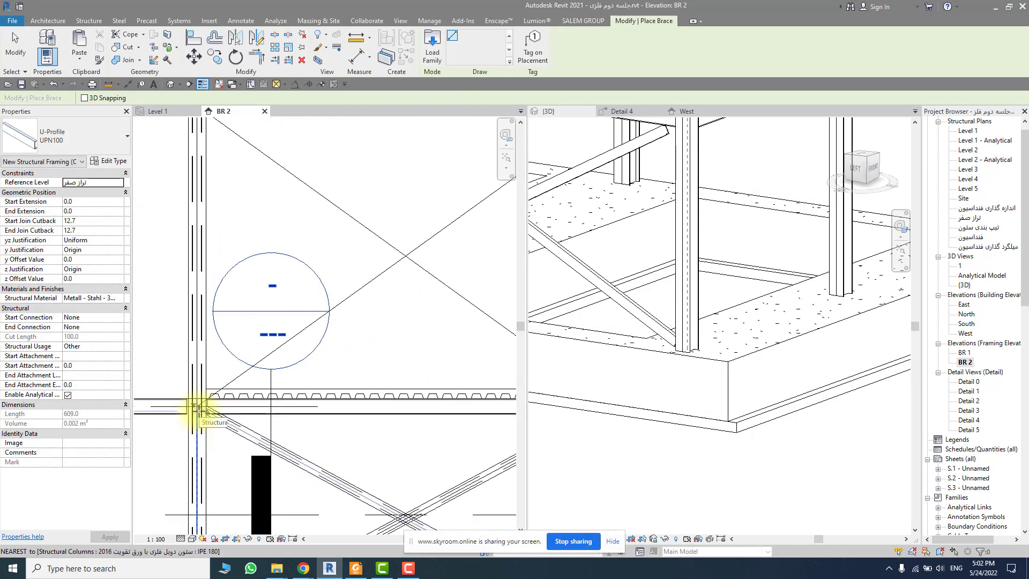
scroll(366, 396, "up", 3)
left_click(402, 392)
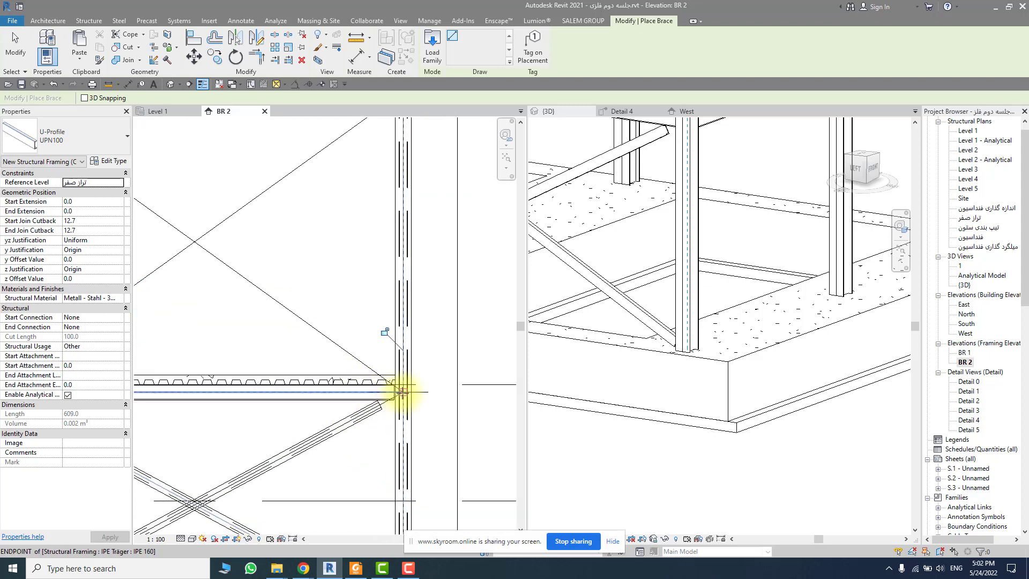
scroll(356, 384, "down", 4)
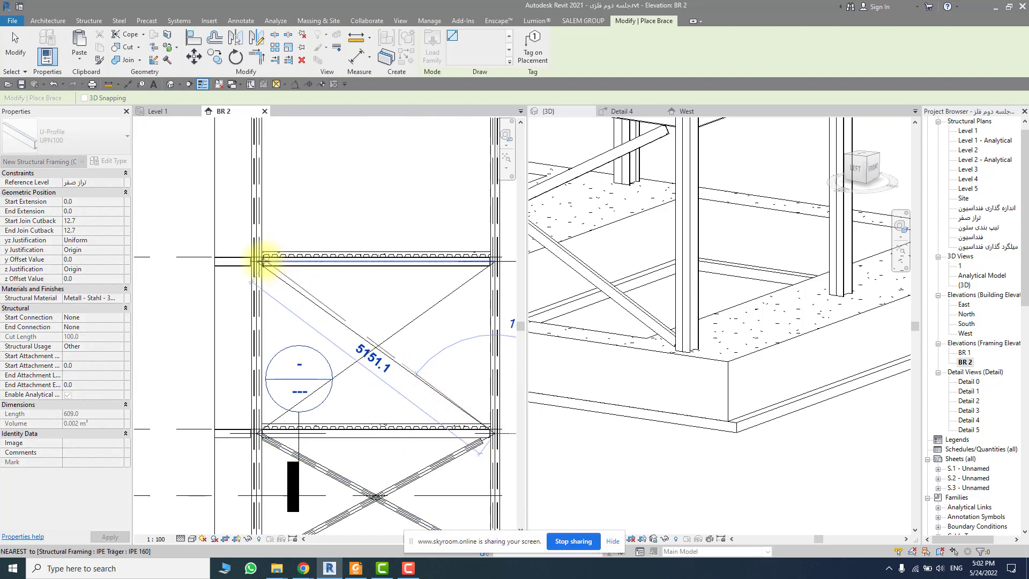
scroll(258, 259, "up", 3)
left_click(247, 262)
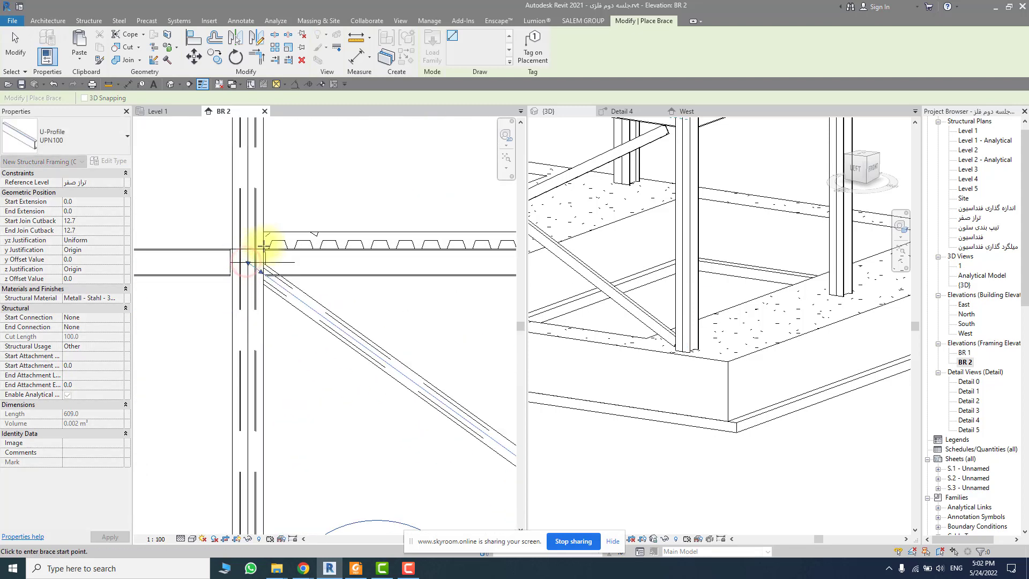
Place a half brace about 2476 mm long from the Level 1 joint at grid 3 along the diagonal, ending just before the crossing brace
scroll(264, 242, "down", 4)
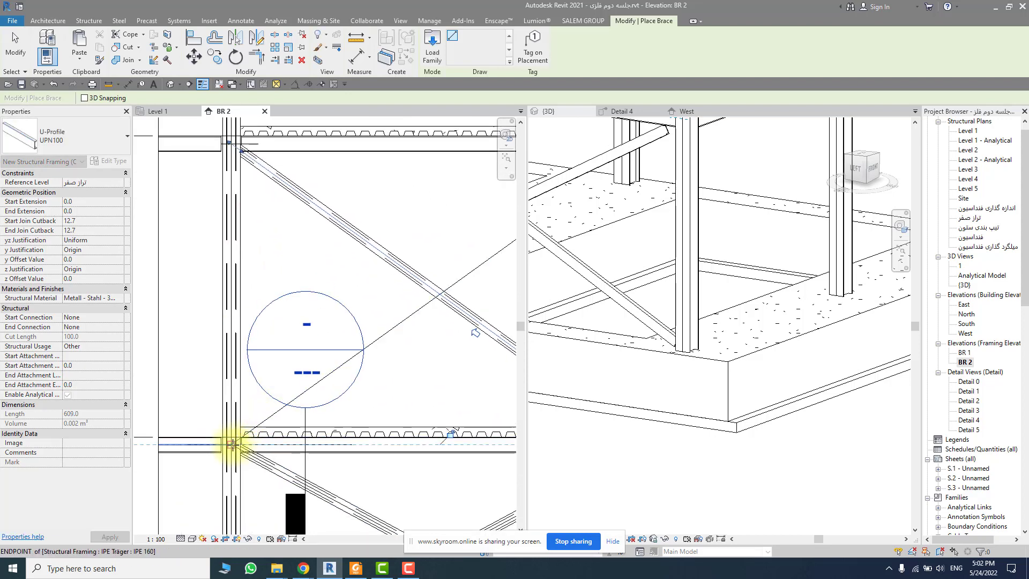
left_click(232, 443)
left_click(426, 304)
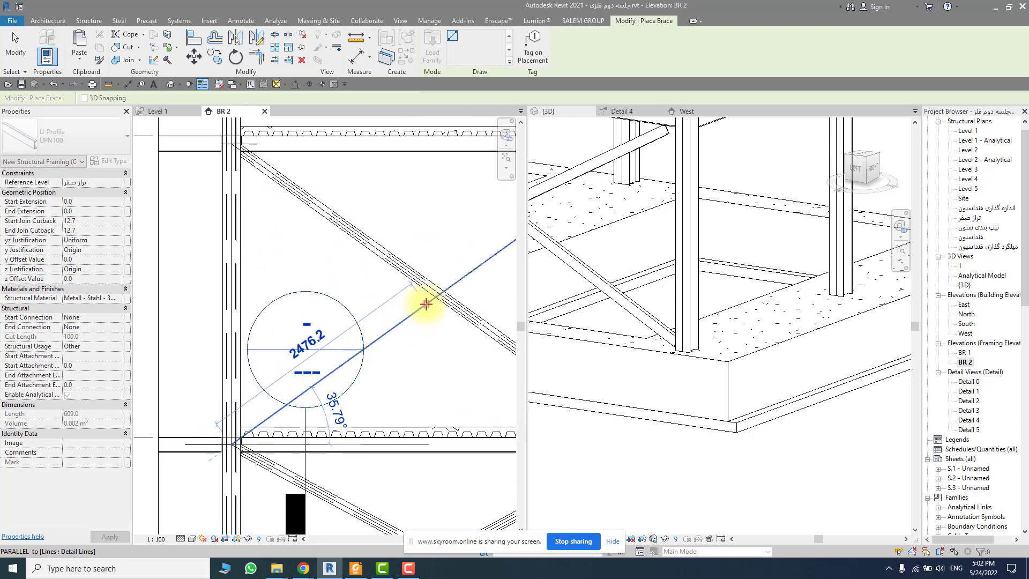
Place the upper half brace, about 2416 mm long, from just past the crossing to the Level 2 joint at grid 4
middle_click_drag(440, 344, 222, 440)
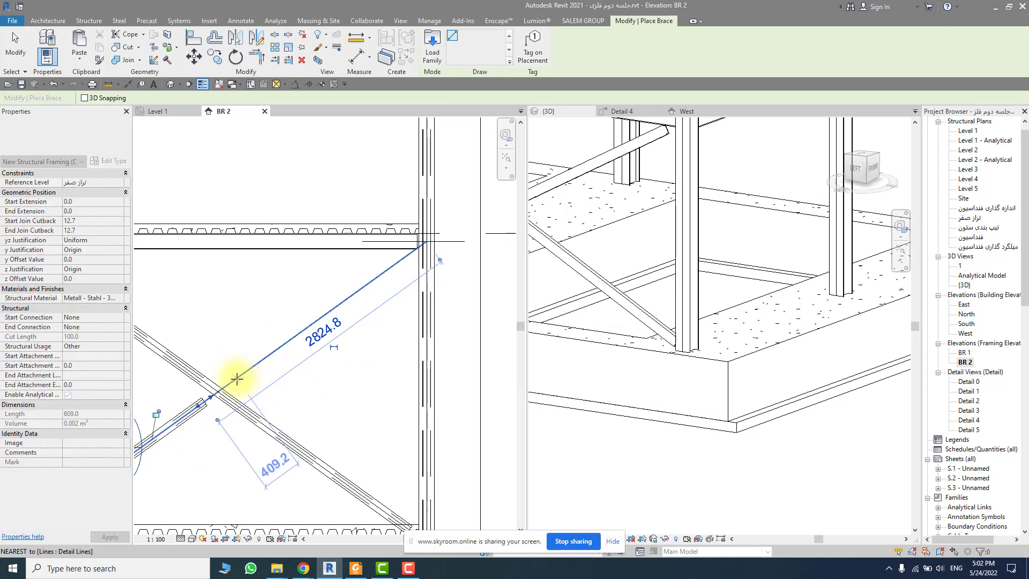
left_click(242, 375)
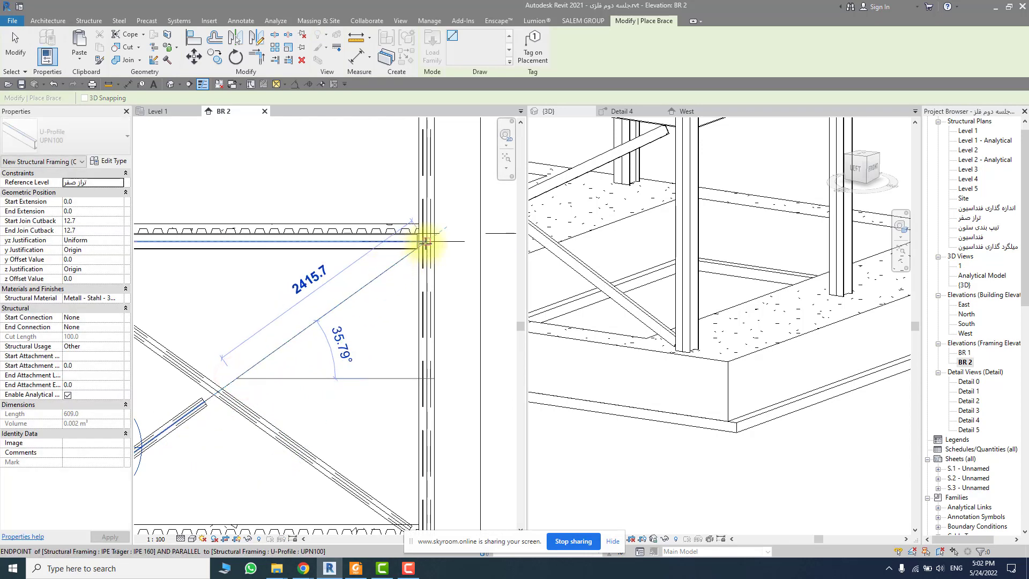
left_click(422, 246)
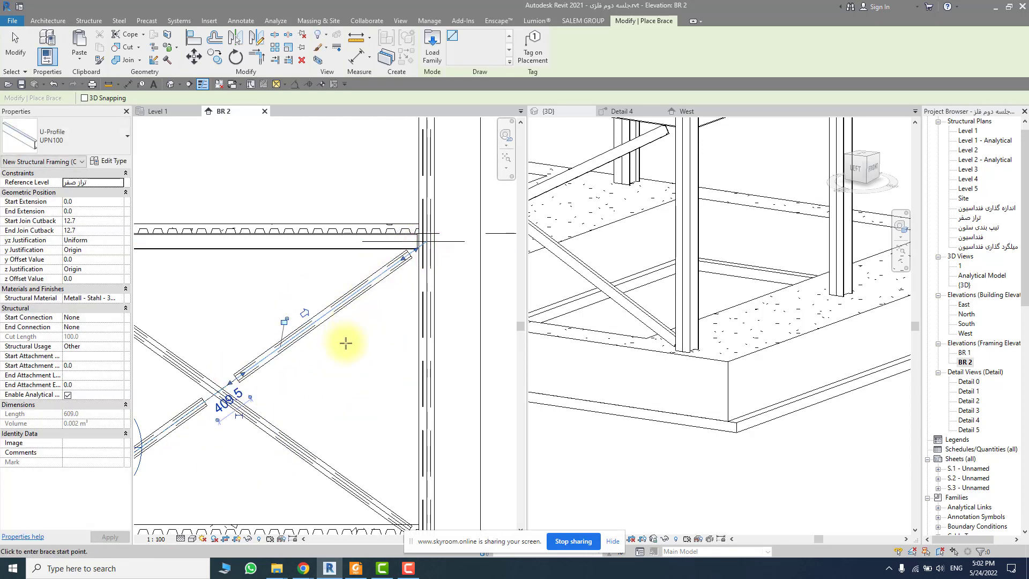
scroll(346, 346, "down", 2)
key("Escape")
key("Escape")
Copy the full brace and two half braces between Levels 1 and 2, and paste them aligned to Levels 2, 3 and 4
scroll(609, 320, "down", 4)
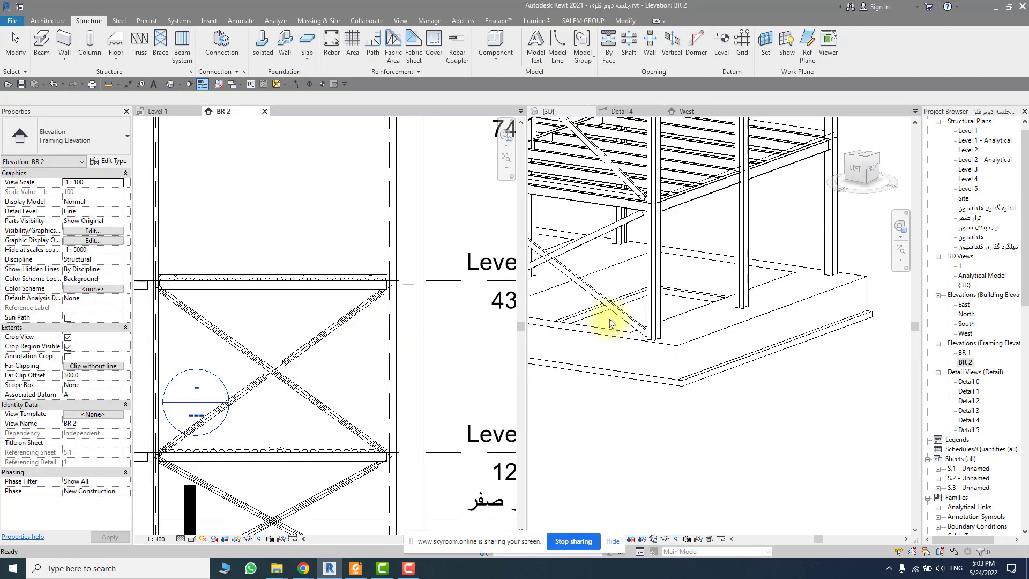
left_click(607, 280)
scroll(648, 334, "up", 4)
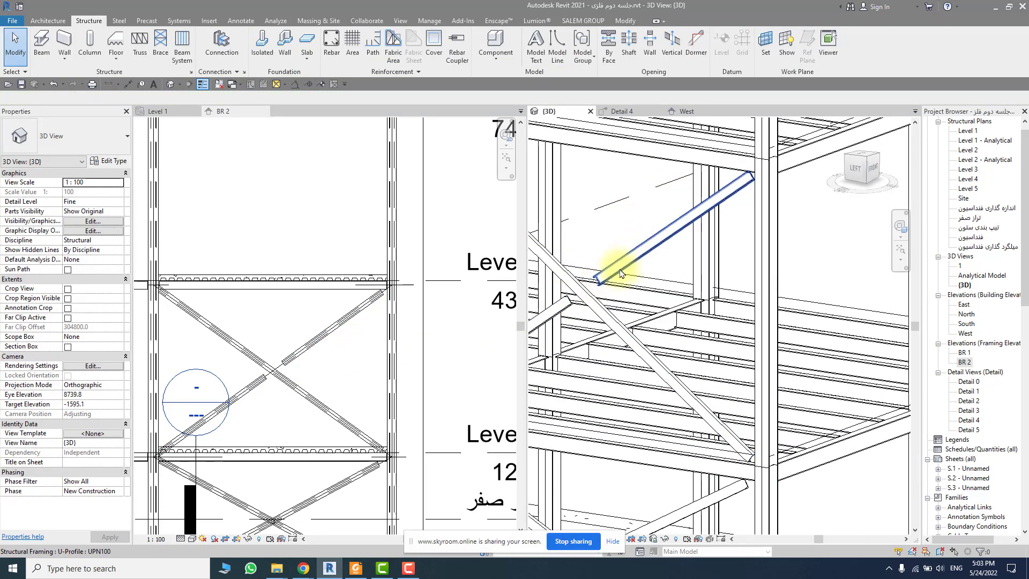
scroll(698, 205, "down", 1)
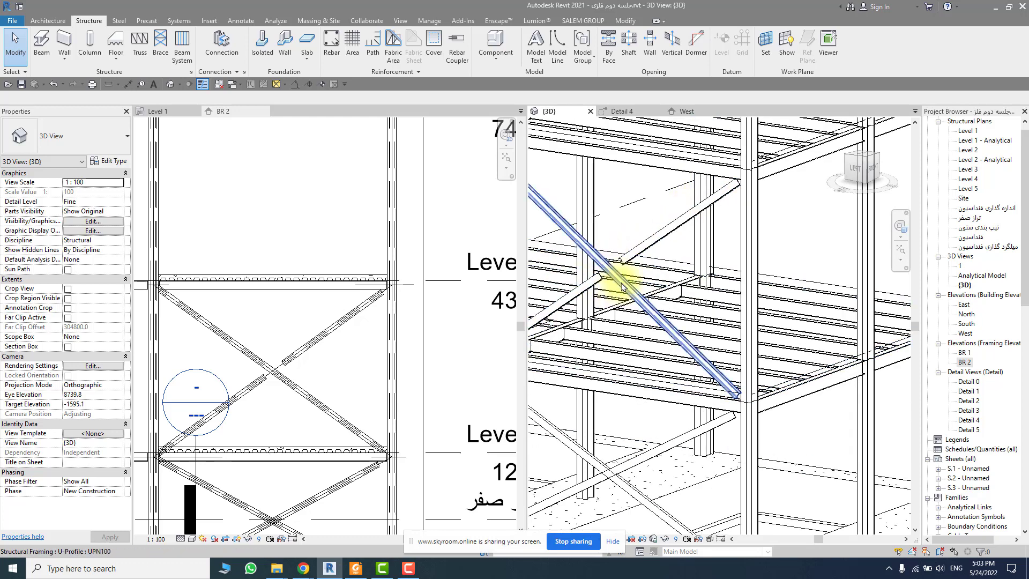
scroll(593, 230, "down", 1)
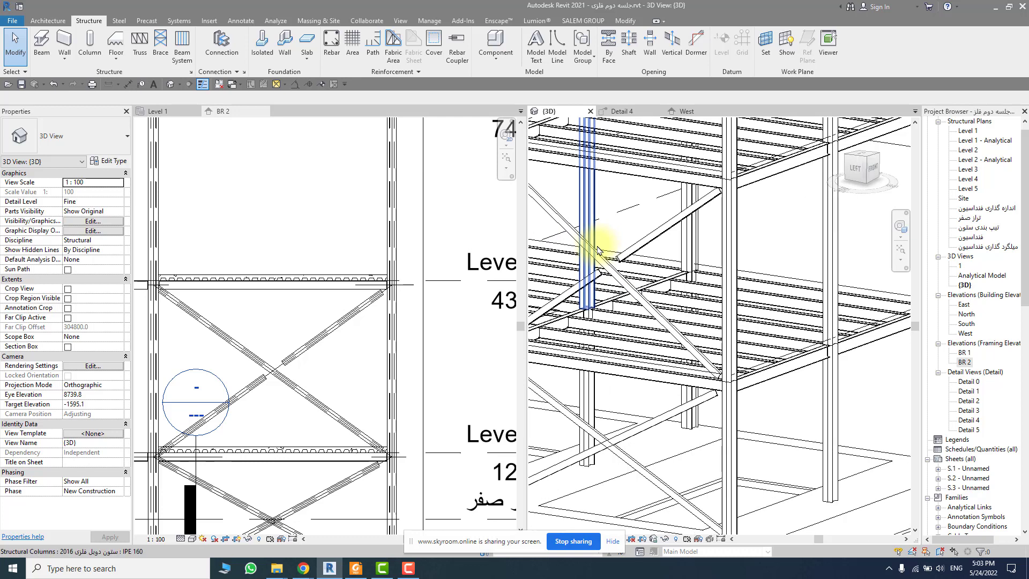
left_click(325, 374)
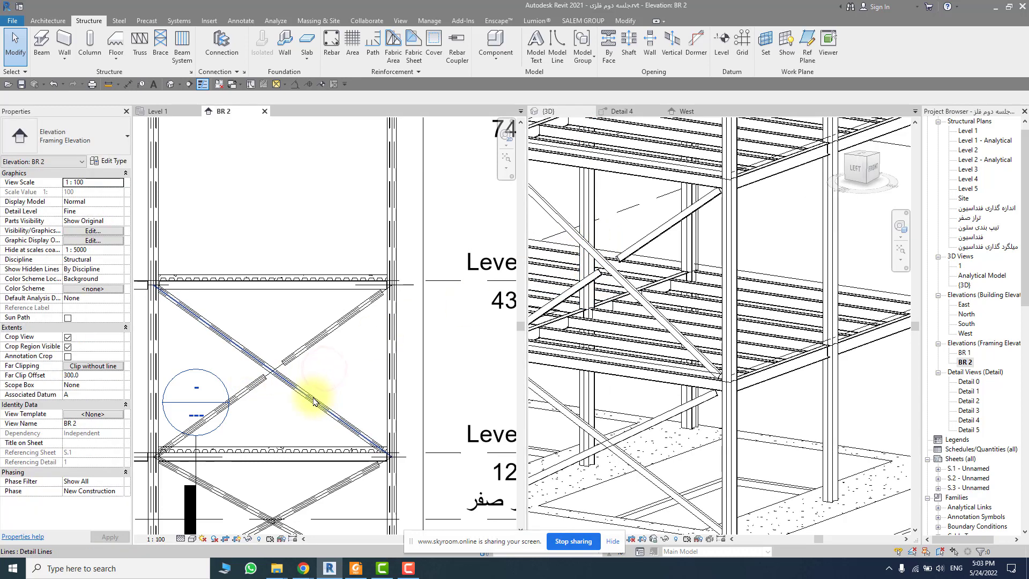
left_click(316, 397)
left_click(301, 357, "ctrl")
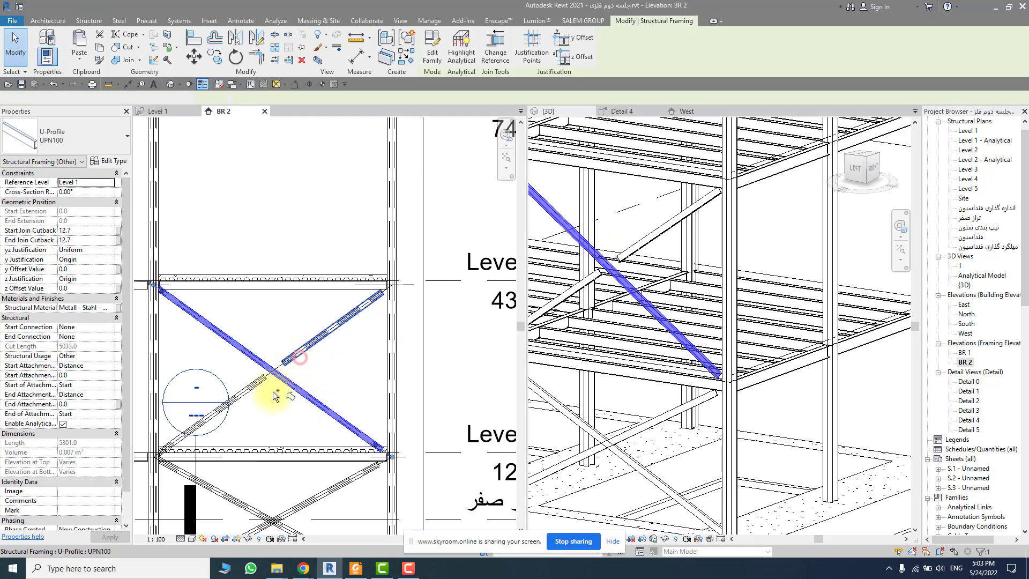
left_click(253, 390, "ctrl")
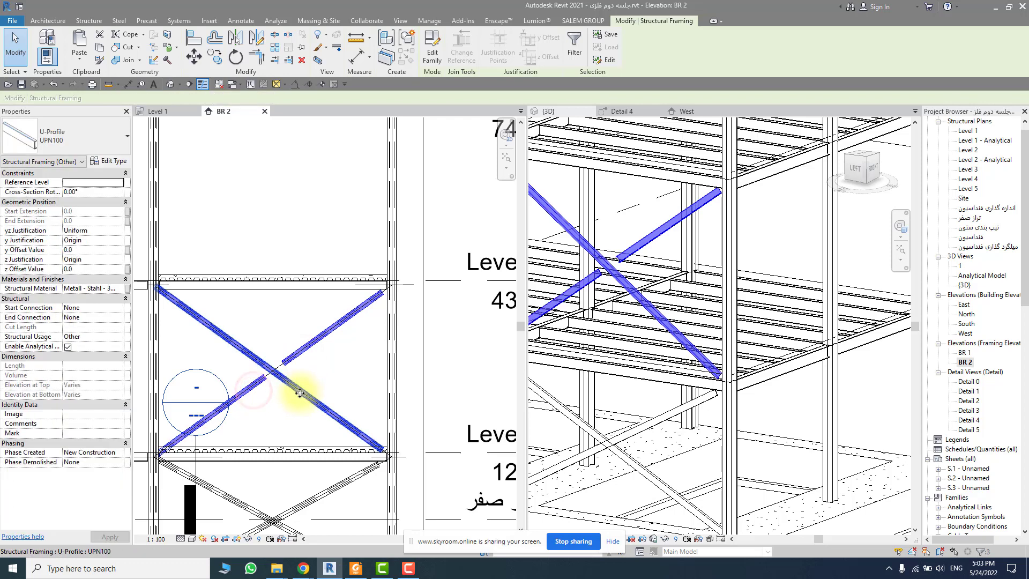
scroll(295, 390, "down", 1)
middle_click_drag(298, 359, 299, 372)
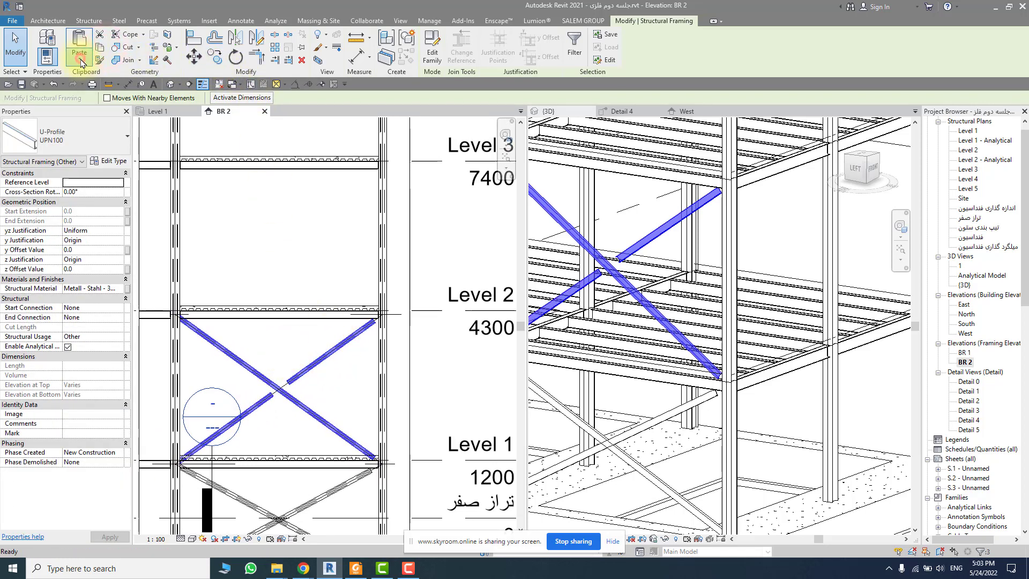
left_click(81, 62)
left_click(66, 94)
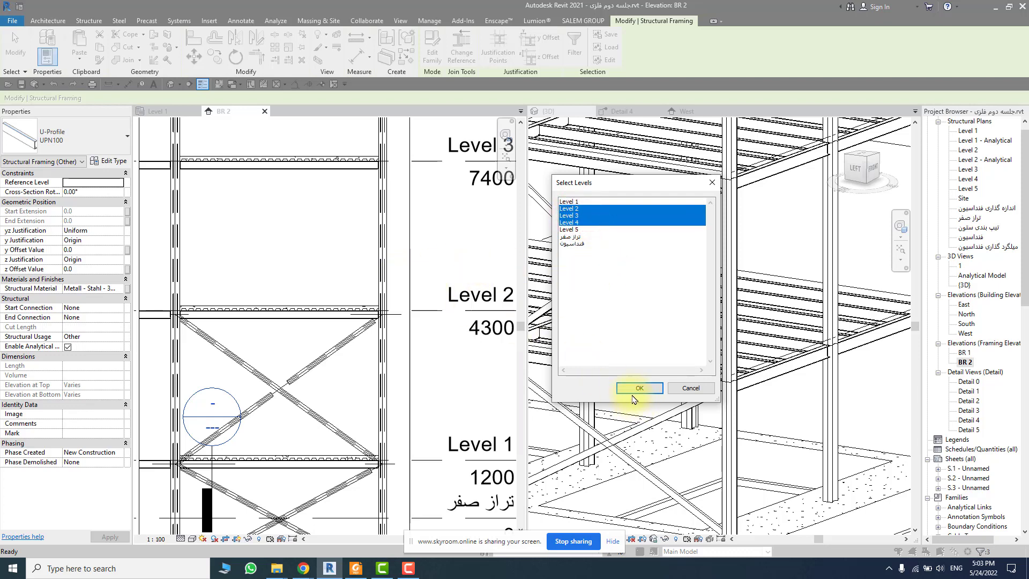
left_click(634, 388)
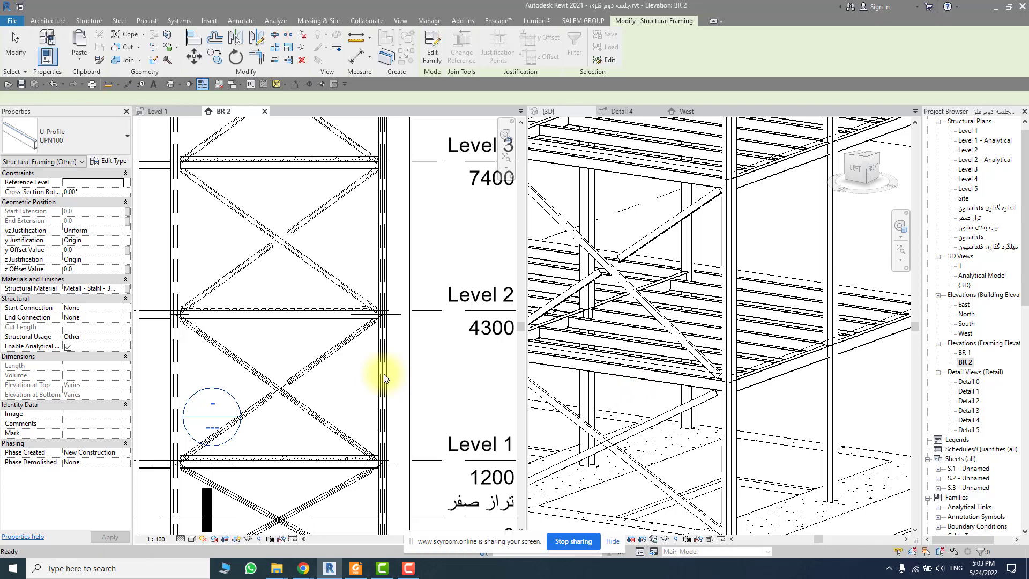
Delete the three surplus pasted braces above Level 4 in the BR 2 elevation
scroll(384, 379, "down", 5)
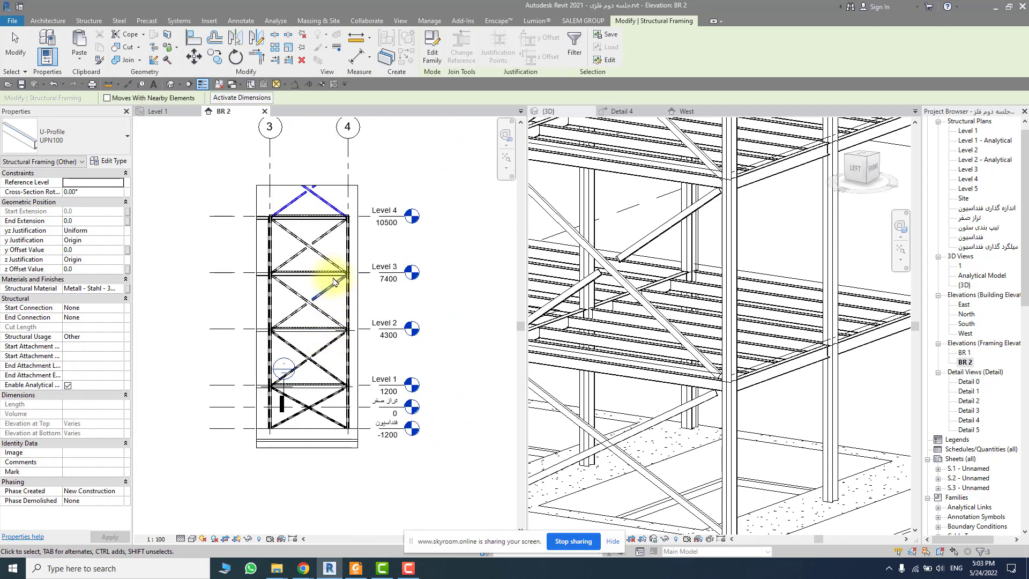
left_click(331, 197)
scroll(331, 197, "up", 2)
left_click(321, 197)
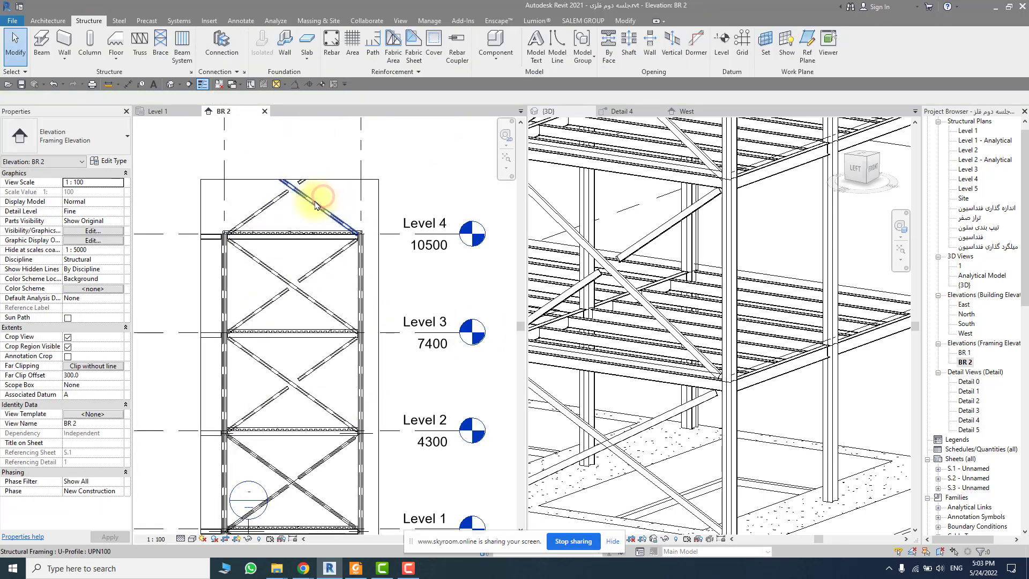
left_click(316, 203)
key("Delete")
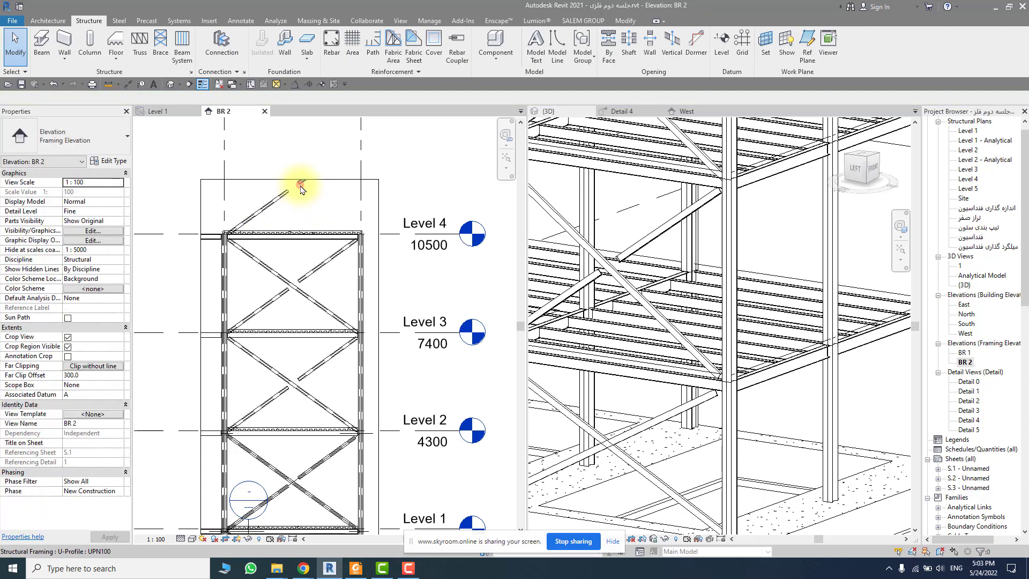
key("Delete")
left_click(284, 197)
key("Delete")
scroll(322, 245, "down", 3)
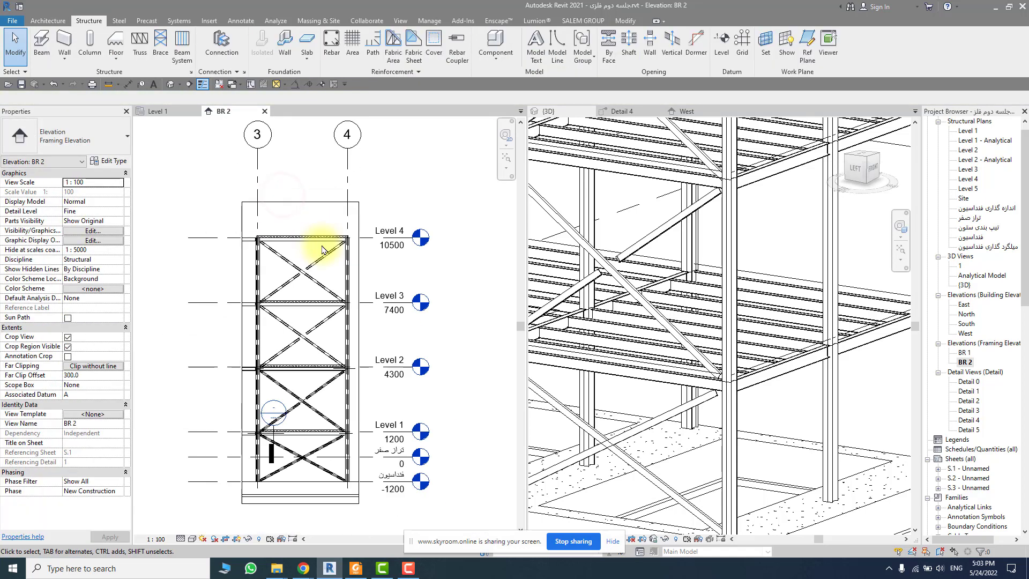
Delete the construction detail lines meeting at the Level 1 joint on grid 4
scroll(321, 368, "up", 6)
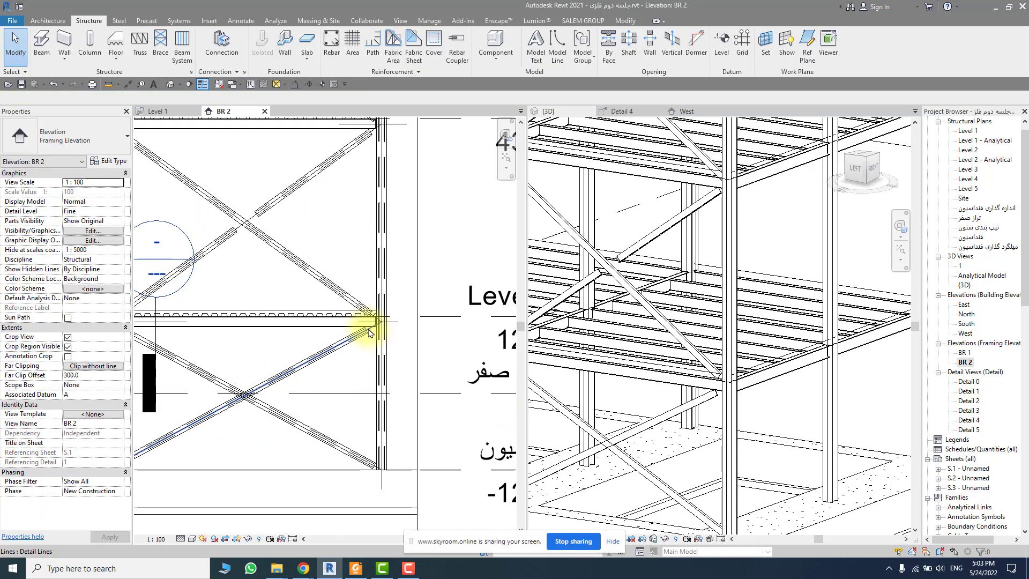
left_click(373, 329)
key("Delete")
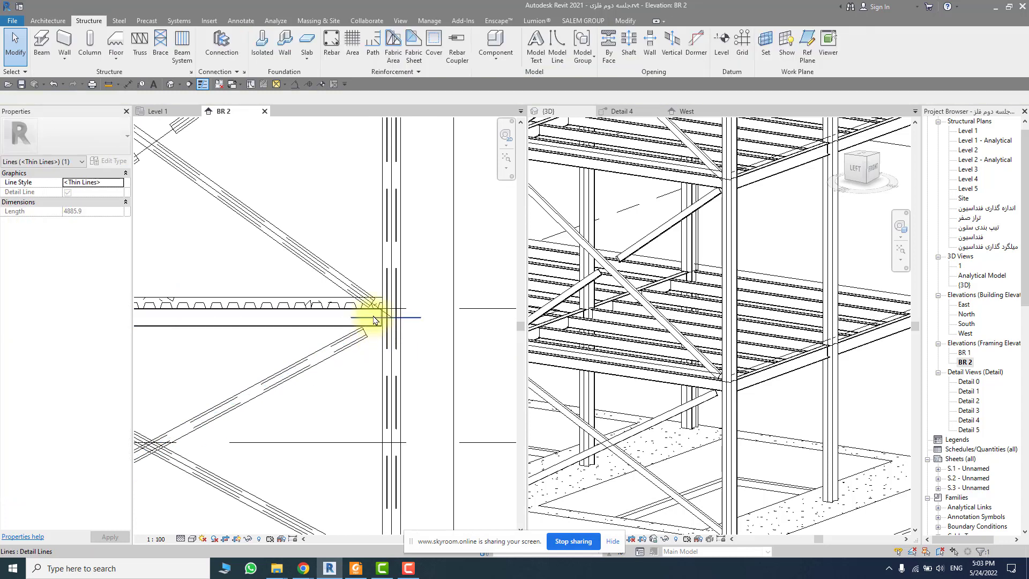
left_click(379, 311)
key("Delete")
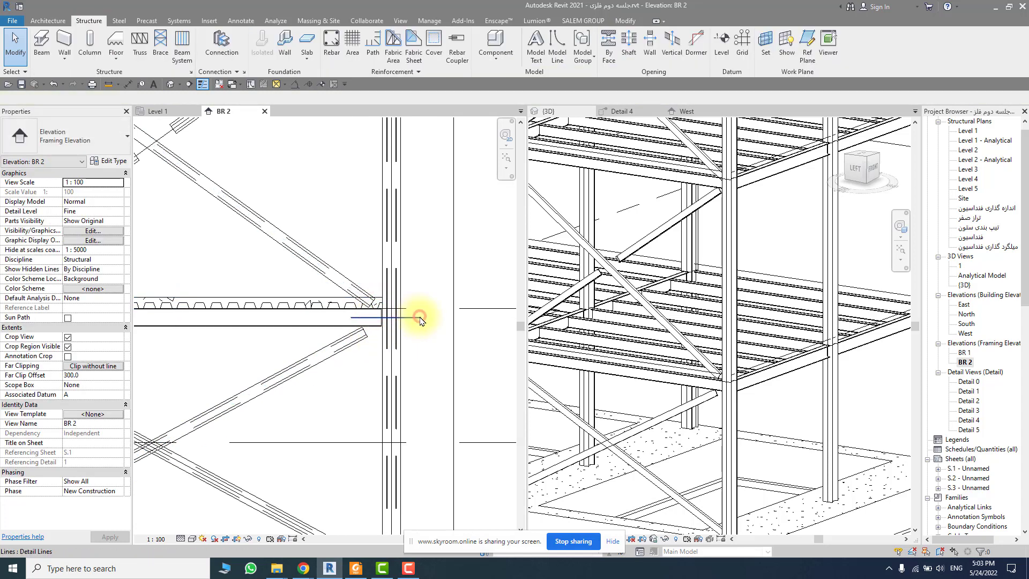
Delete the horizontal and diagonal construction detail lines at the Level 1 joint on grid 3
scroll(421, 322, "down", 3)
middle_click_drag(211, 342, 450, 345)
scroll(335, 323, "up", 5)
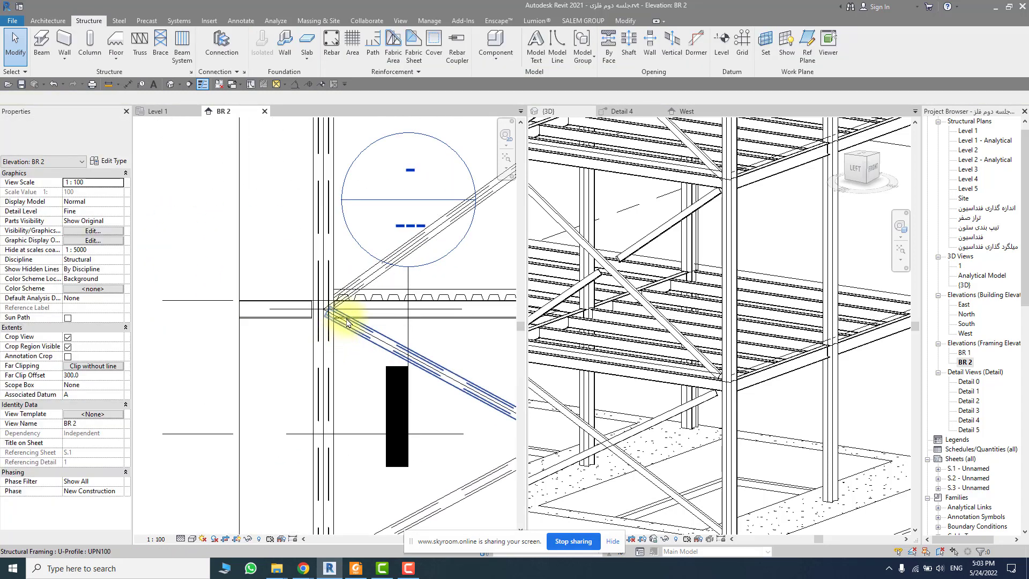
left_click(272, 307)
key("Delete")
scroll(258, 299, "down", 2)
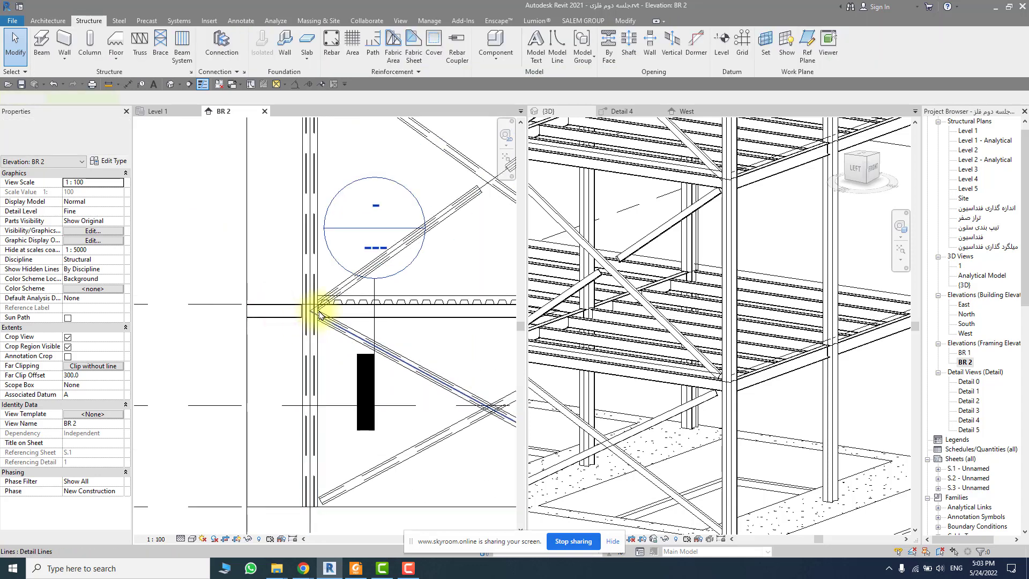
scroll(314, 313, "up", 4)
left_click(309, 314)
key("Delete")
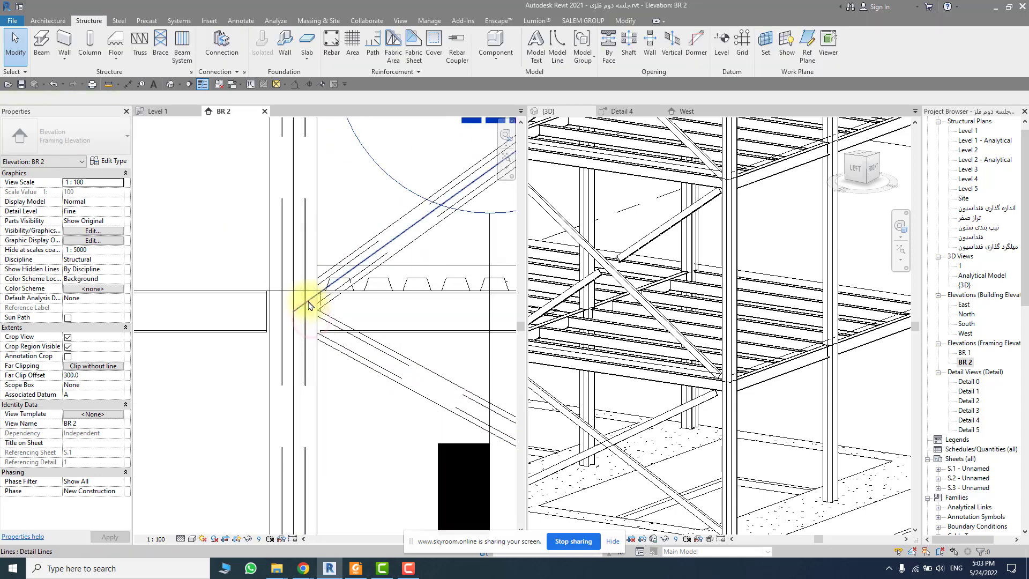
left_click(310, 311)
key("Delete")
Delete the leftover horizontal detail line at the Level 2 joint on grid 3
scroll(329, 343, "down", 5)
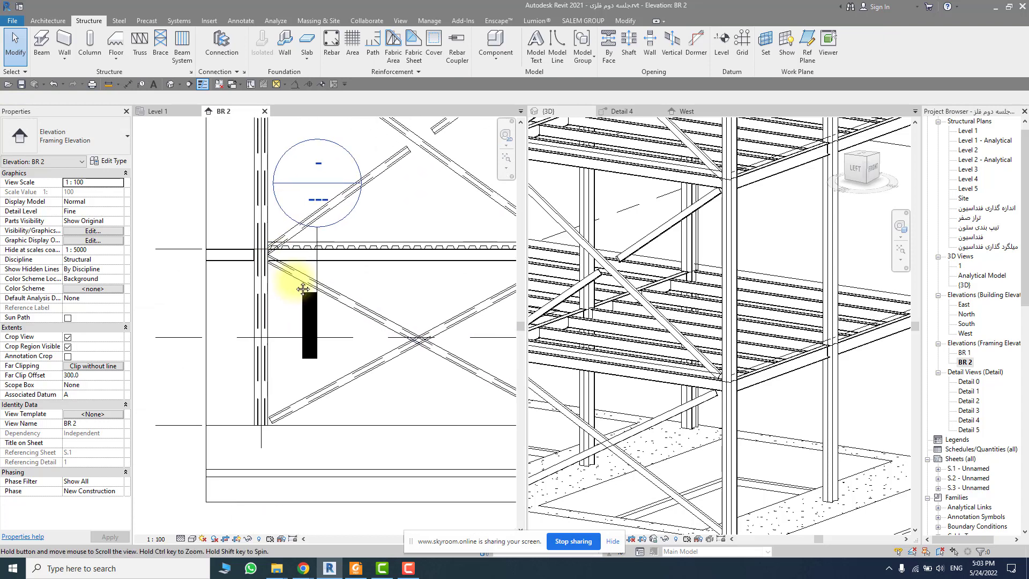
scroll(332, 386, "down", 3)
scroll(405, 364, "down", 3)
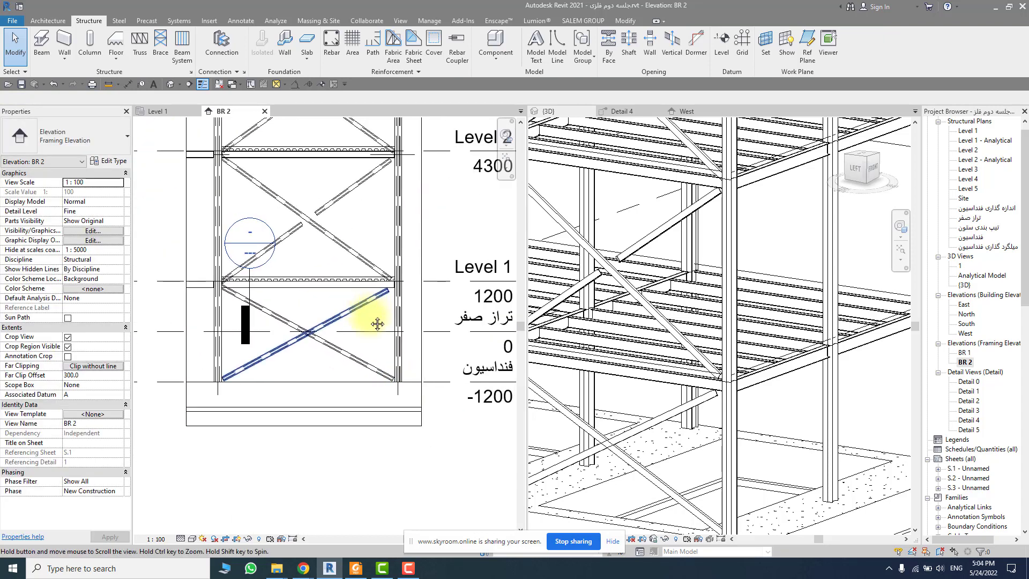
scroll(230, 192, "up", 3)
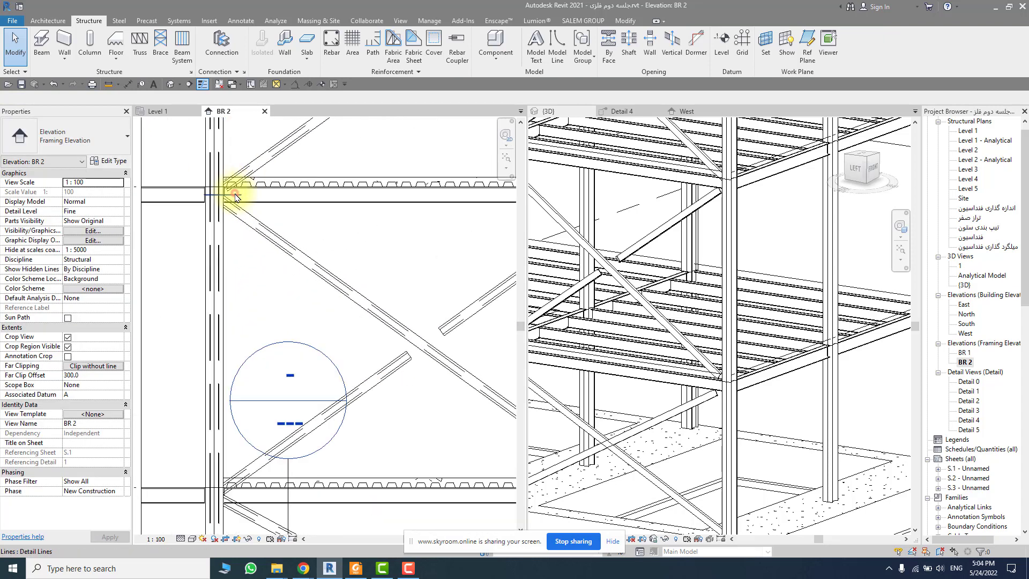
left_click(236, 194)
key("Delete")
scroll(290, 256, "down", 1)
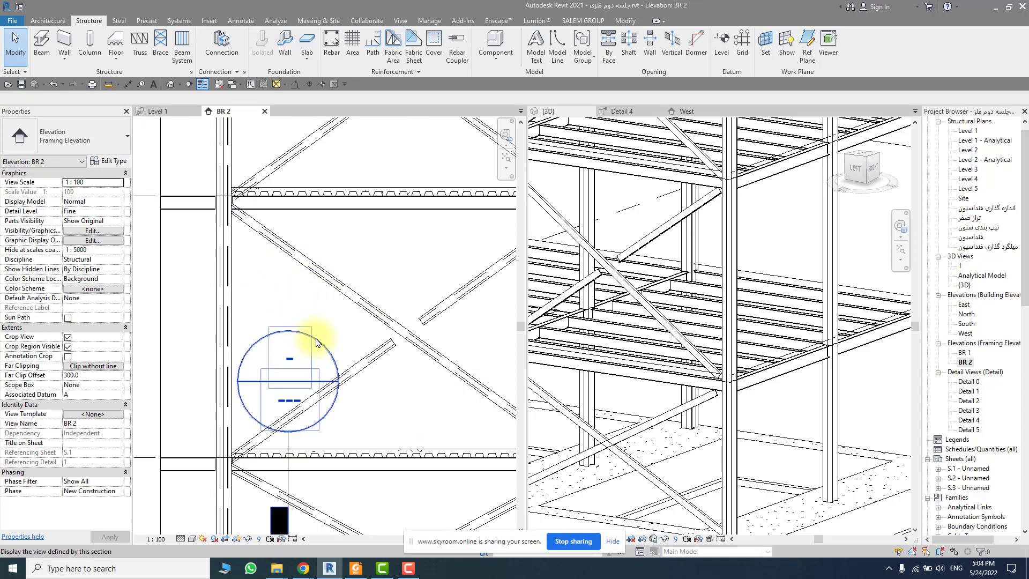
scroll(316, 342, "down", 2)
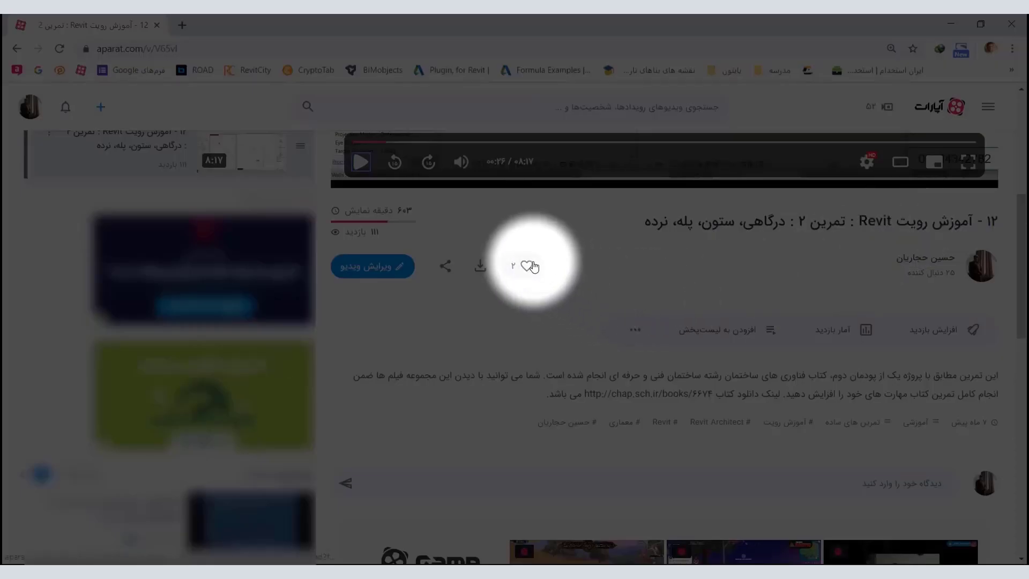
On the Aparat video page, like the Revit lesson and post the comment "سلام یه سوال داشتم :)"
left_click(533, 264)
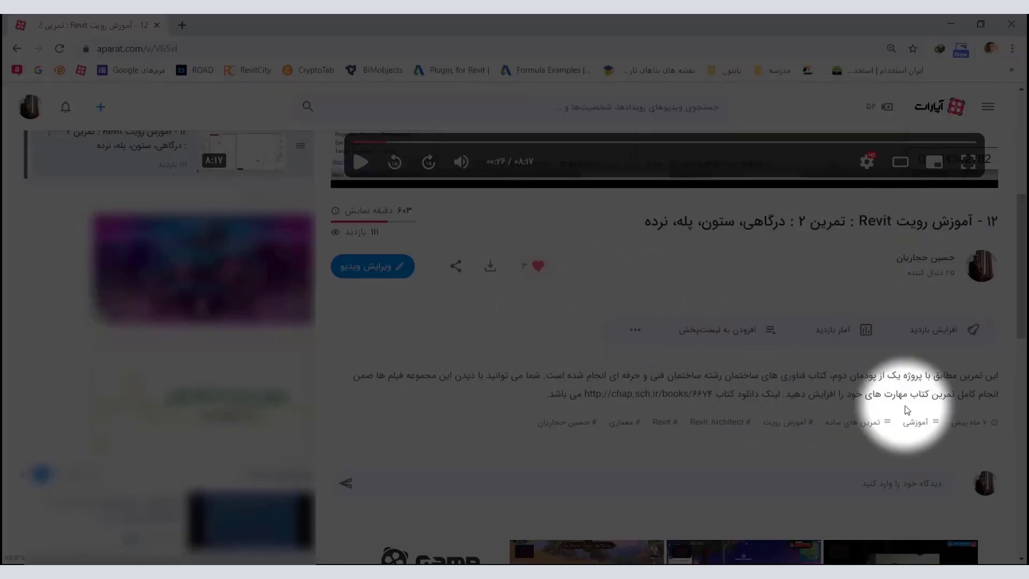
left_click(926, 482)
type("س")
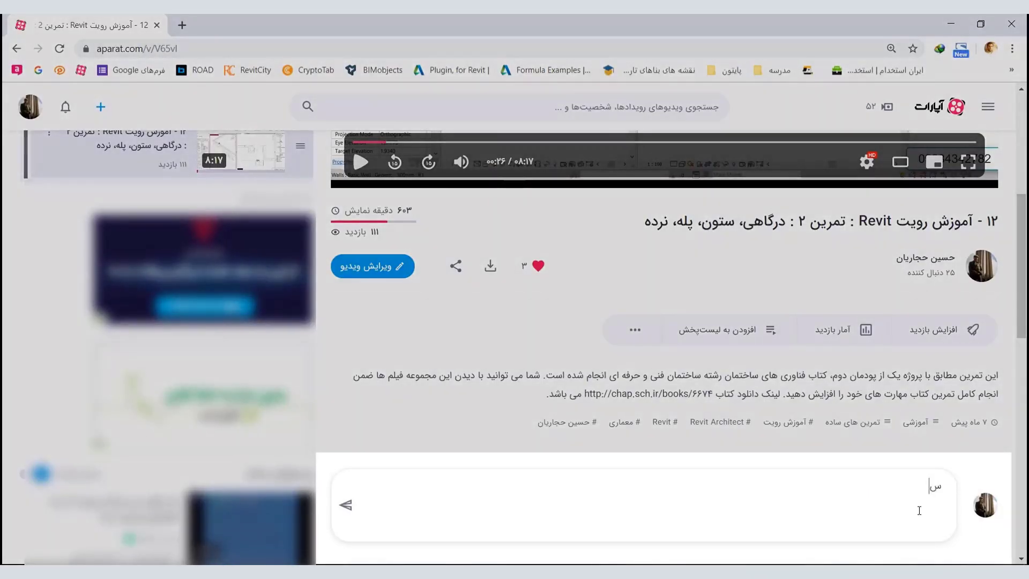
type("لام یه")
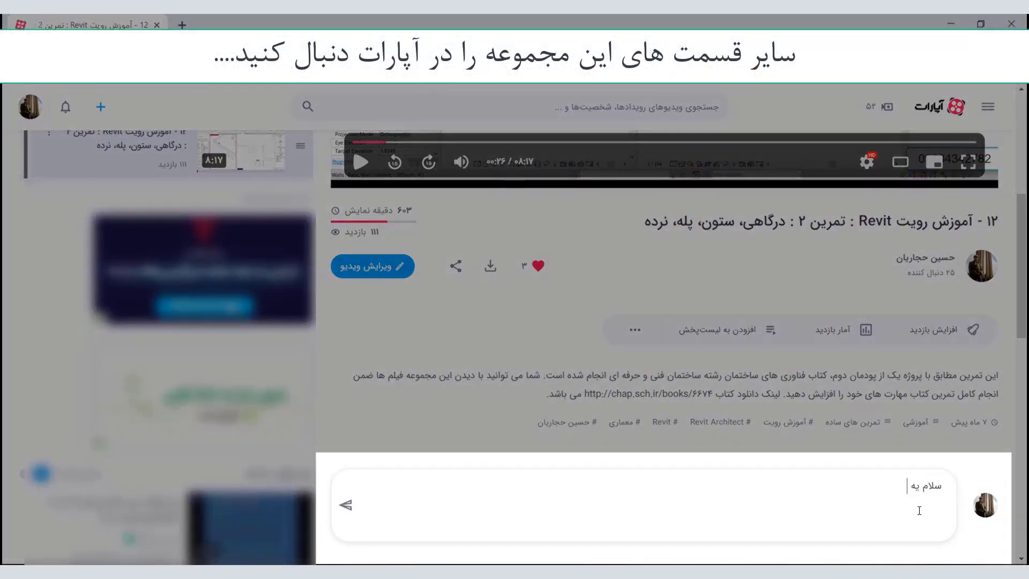
type(" سوال د")
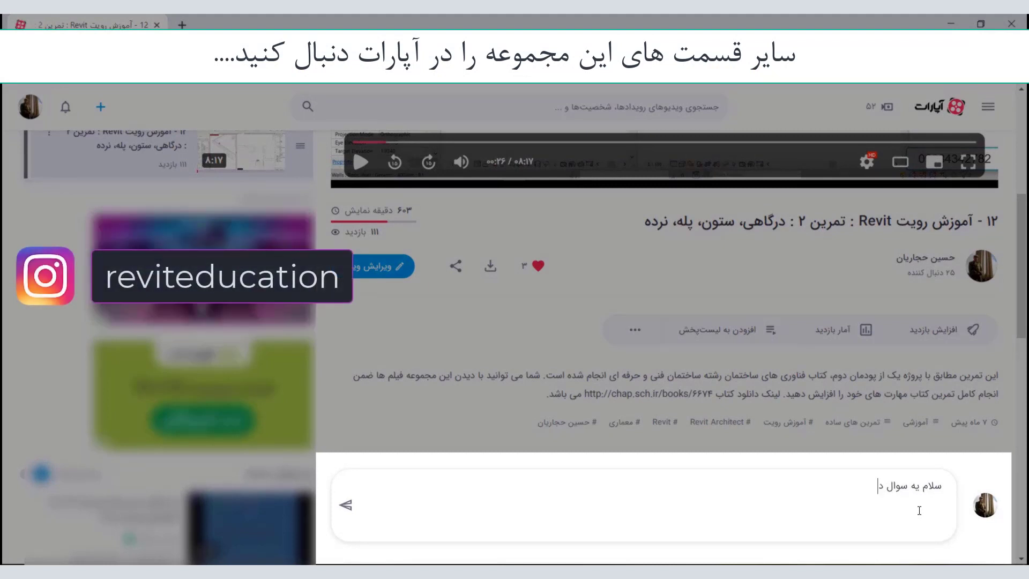
type("اشتم :")
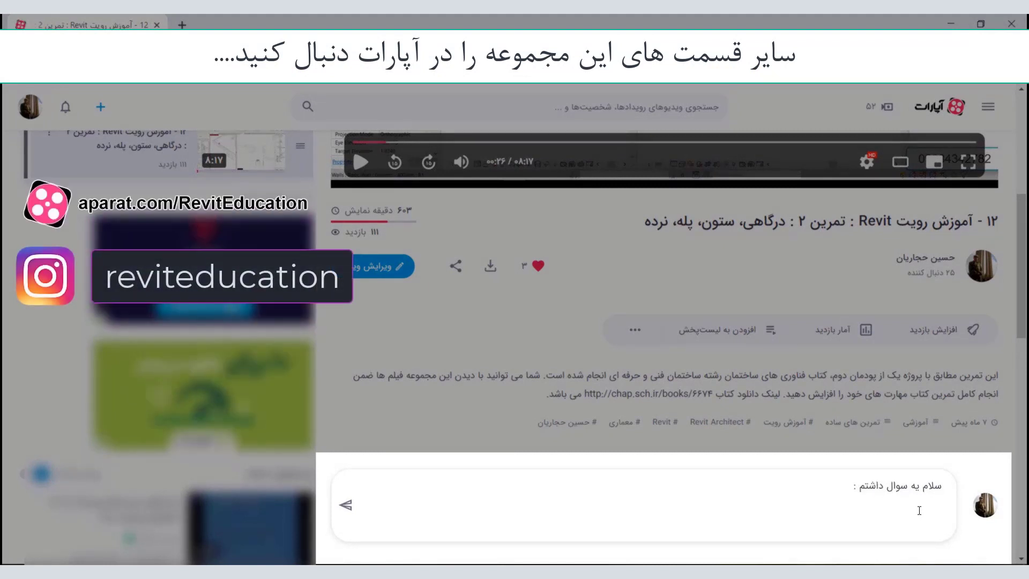
type(")")
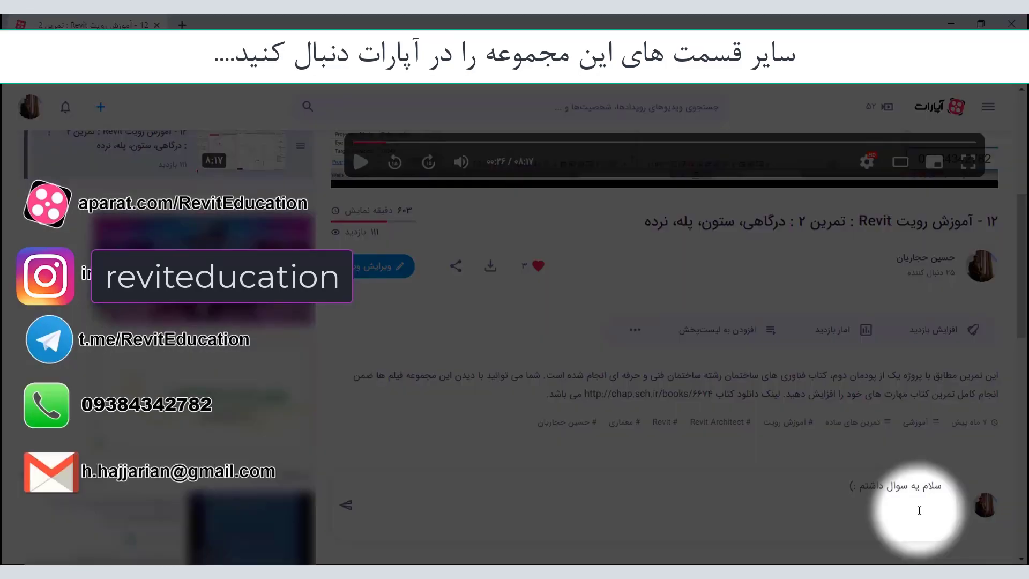
left_click(346, 505)
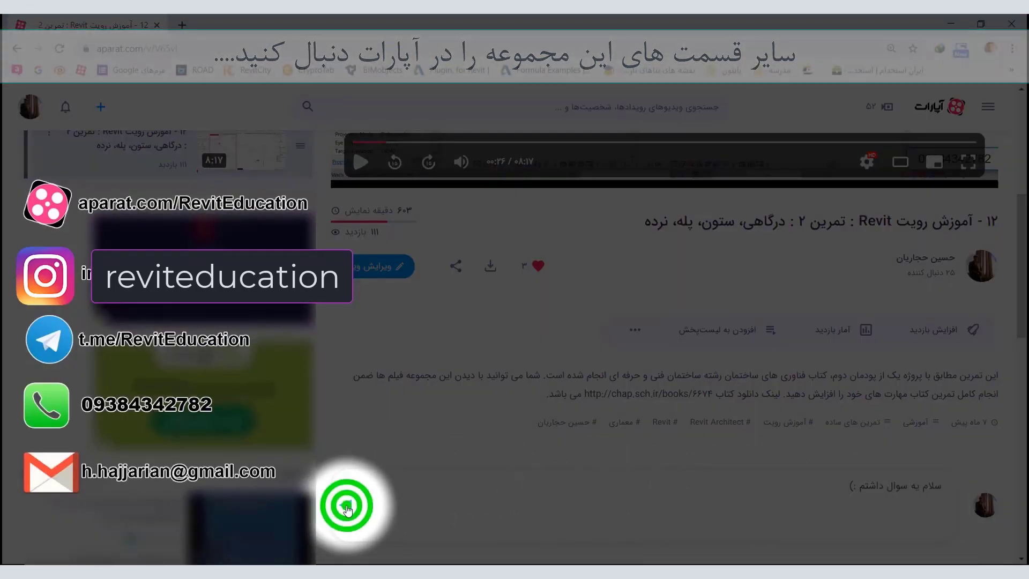